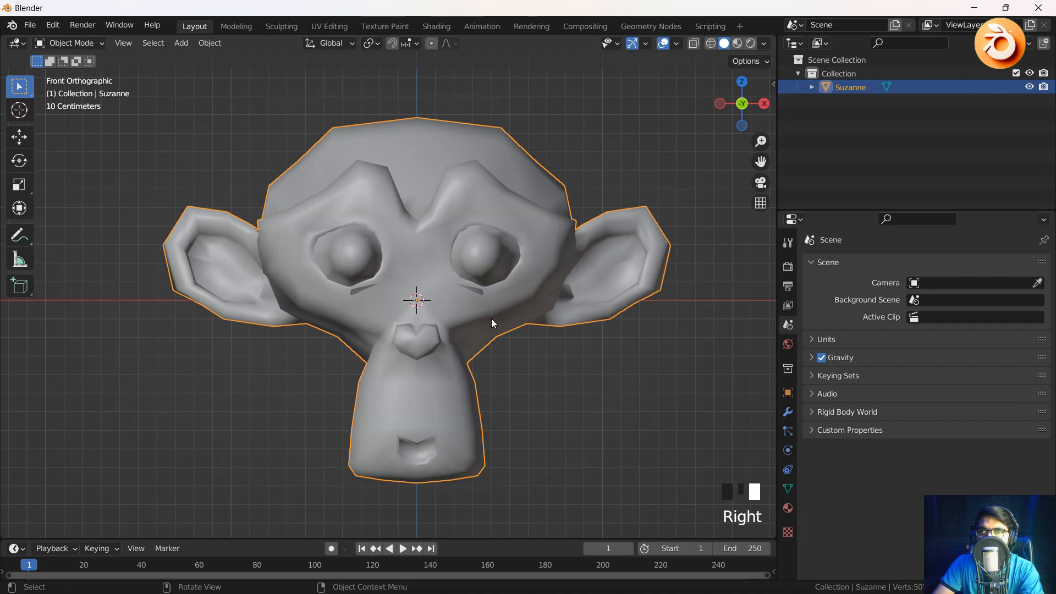
# Add a Subdivision modifier with viewport and render levels of 2 to the monkey head and show its modifier settings.
pyautogui.hotkey('ctrl', '2')
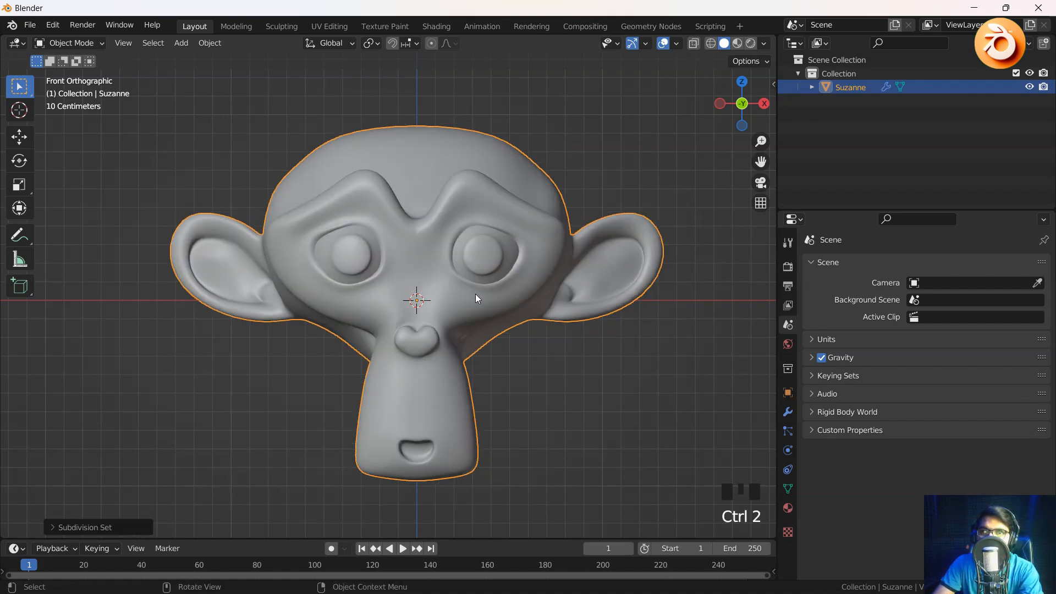
pyautogui.click(788, 411)
pyautogui.moveTo(834, 213); pyautogui.dragTo(841, 95)
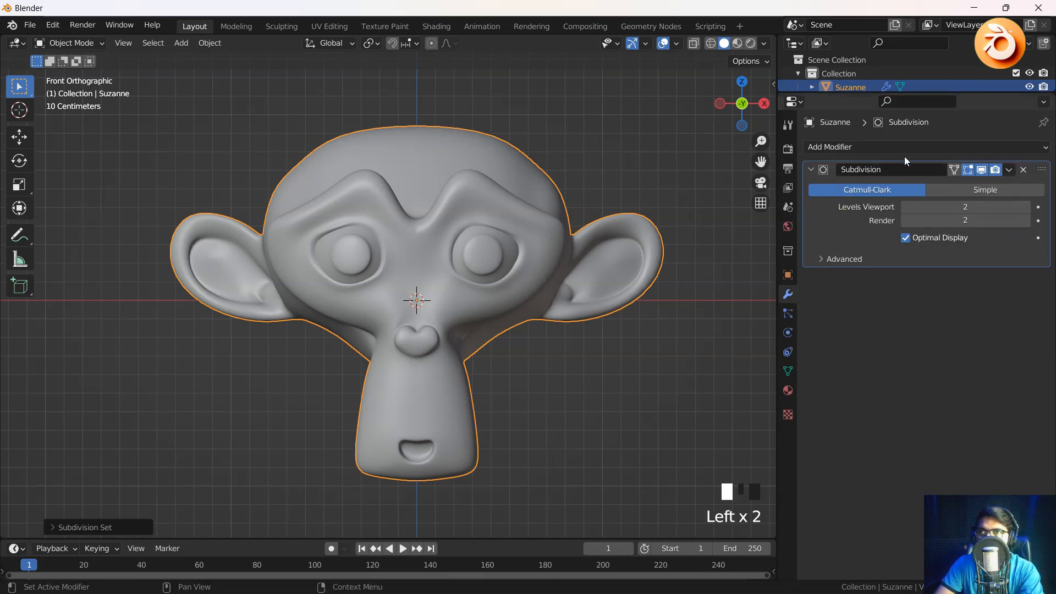
pyautogui.click(882, 147)
pyautogui.click(811, 169)
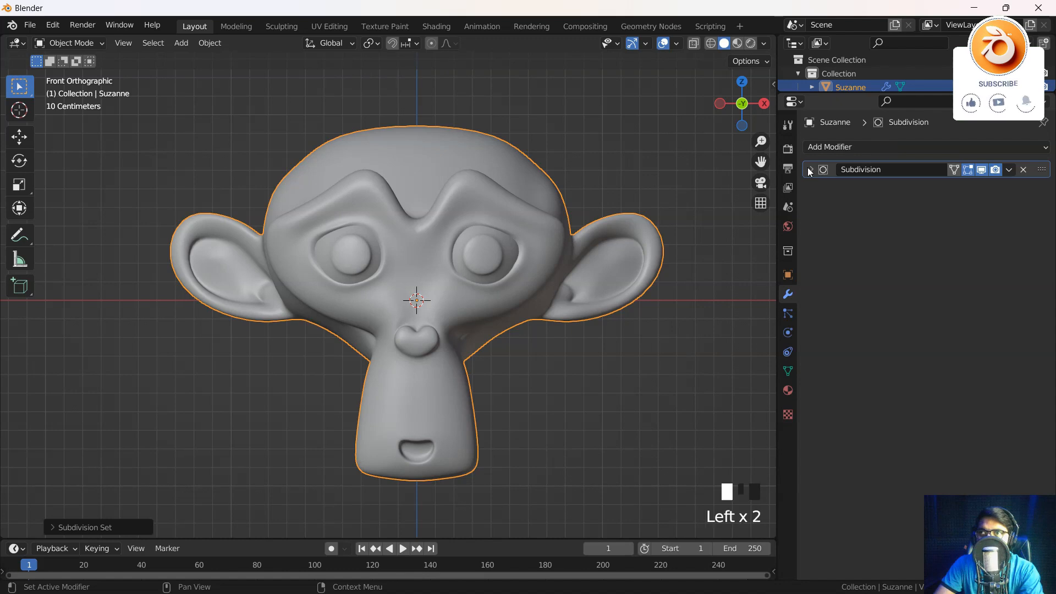
pyautogui.click(812, 170)
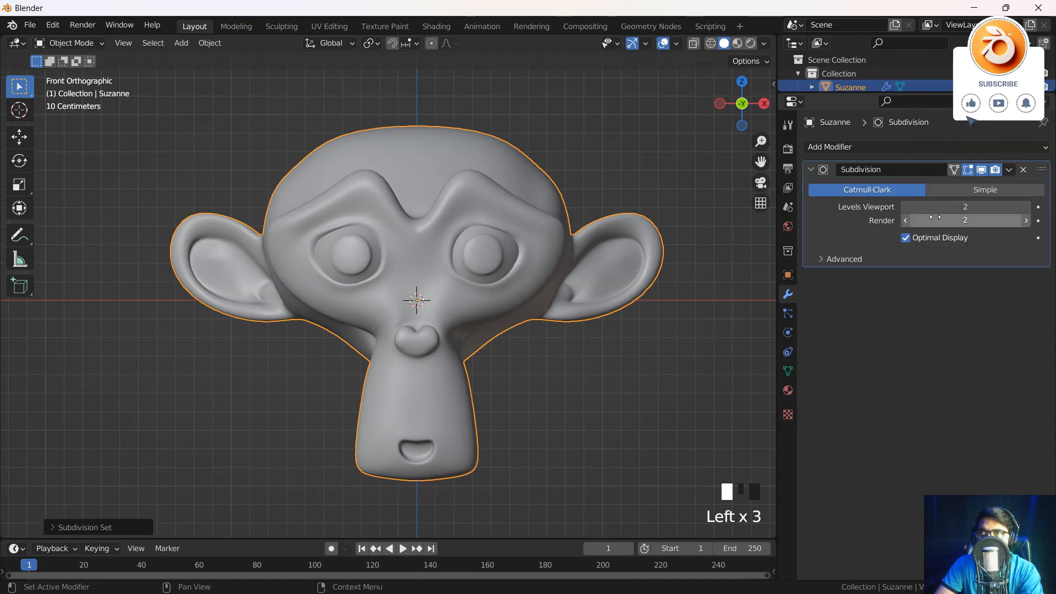
# Compare the head with the Subdivision modifier's viewport display turned off and on, and collapse the modifier's settings.
pyautogui.click(982, 170)
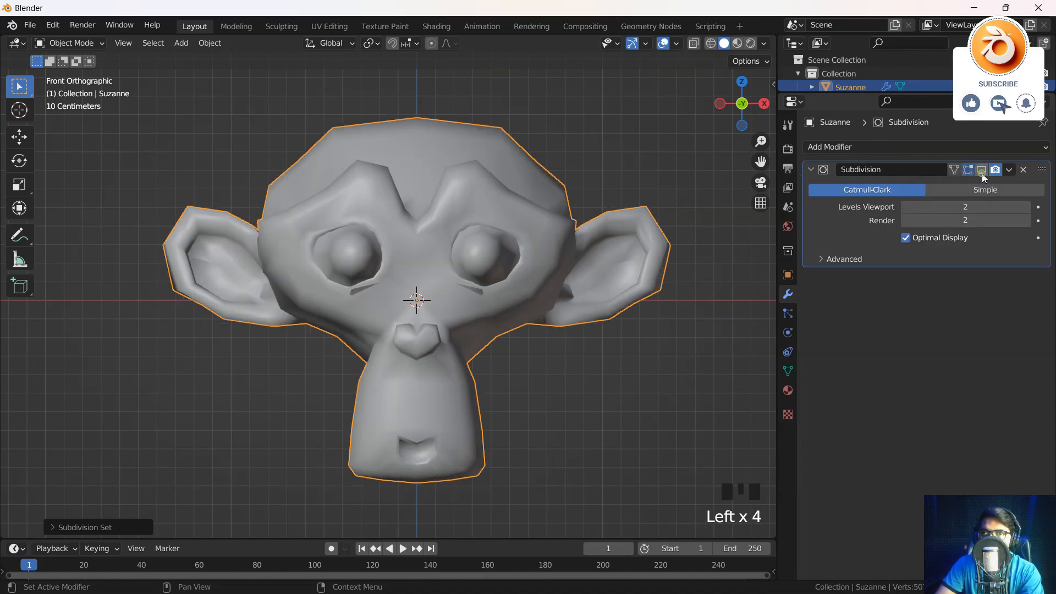
pyautogui.click(982, 170)
pyautogui.click(958, 170)
pyautogui.click(812, 169)
# Try a Mirror modifier on the X axis of the monkey head and remove it.
pyautogui.click(839, 150)
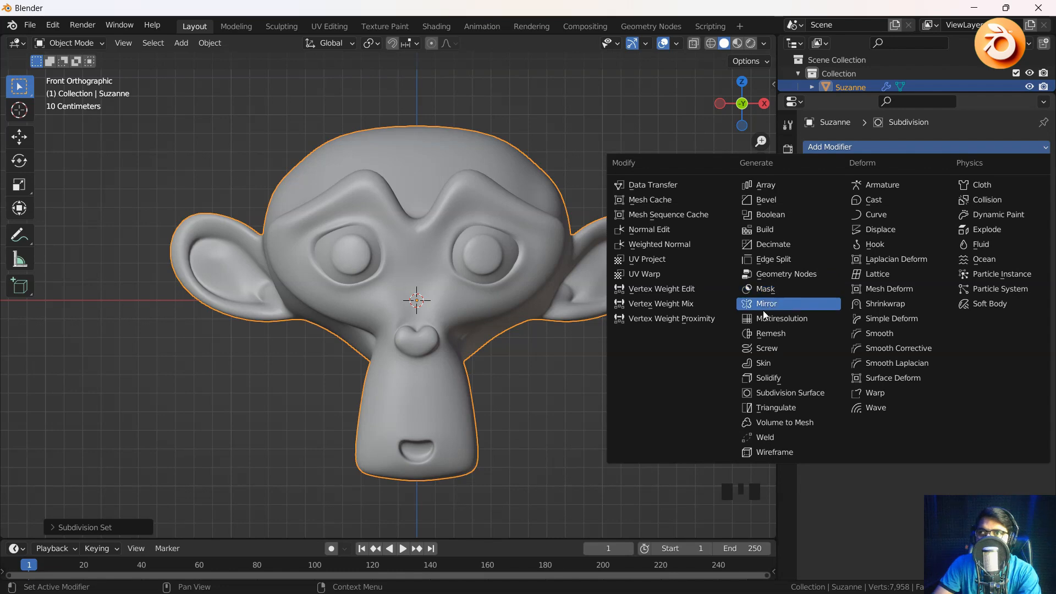
pyautogui.click(794, 302)
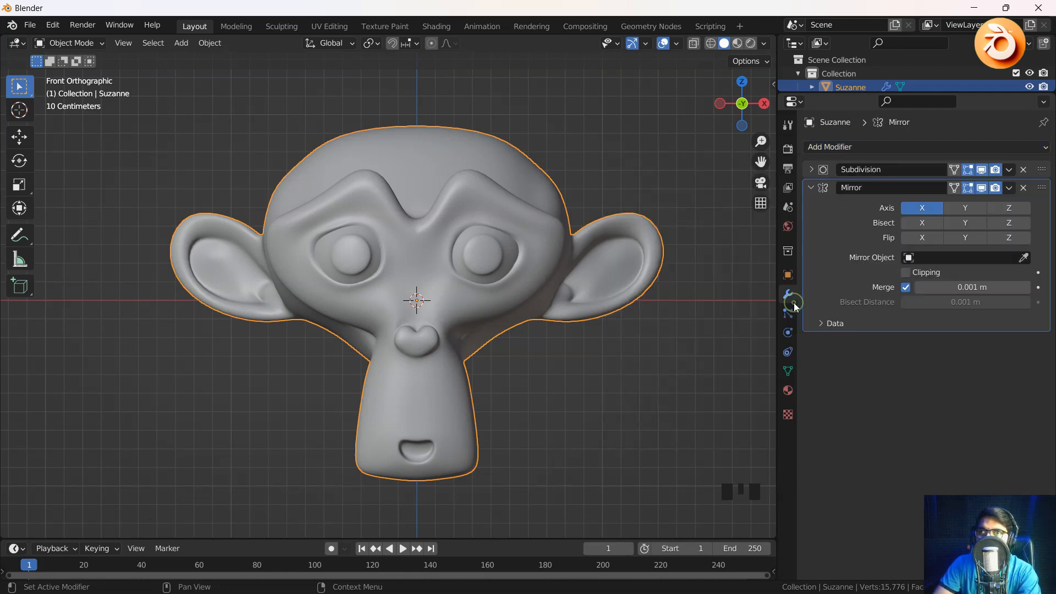
pyautogui.moveTo(228, 342); pyautogui.dragTo(393, 348, button='middle')
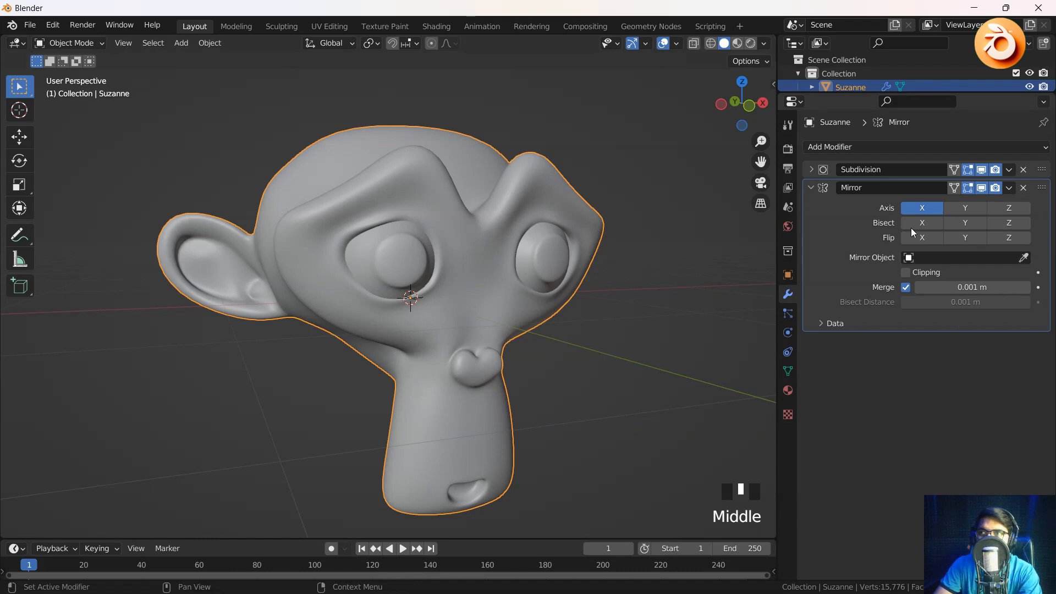
pyautogui.click(1023, 188)
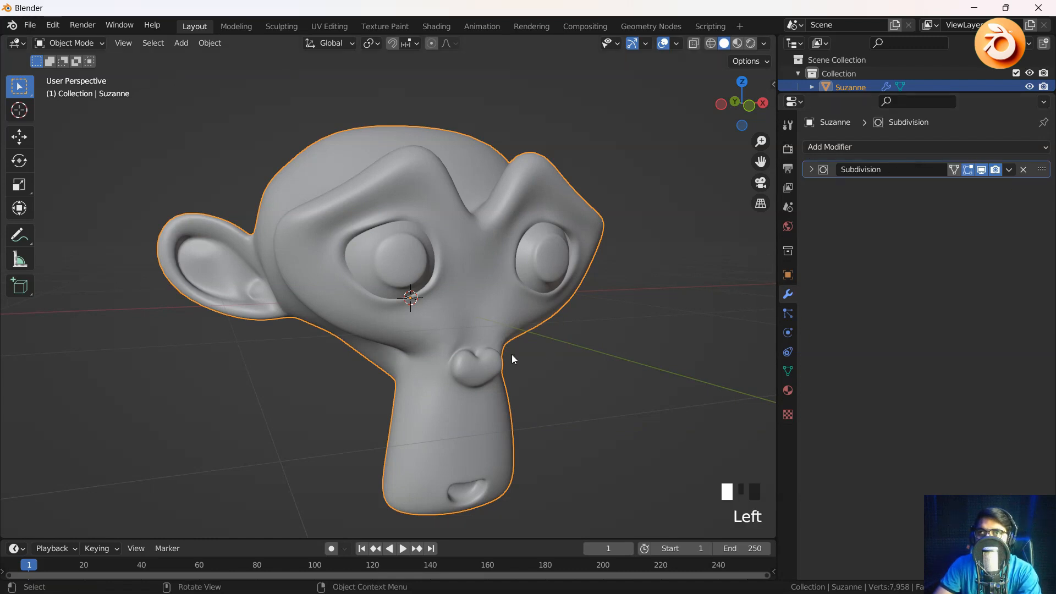
# Delete the vertices of the monkey head's positive X half in front view, keeping the centre line, and return to Object Mode.
pyautogui.press('KP_1')
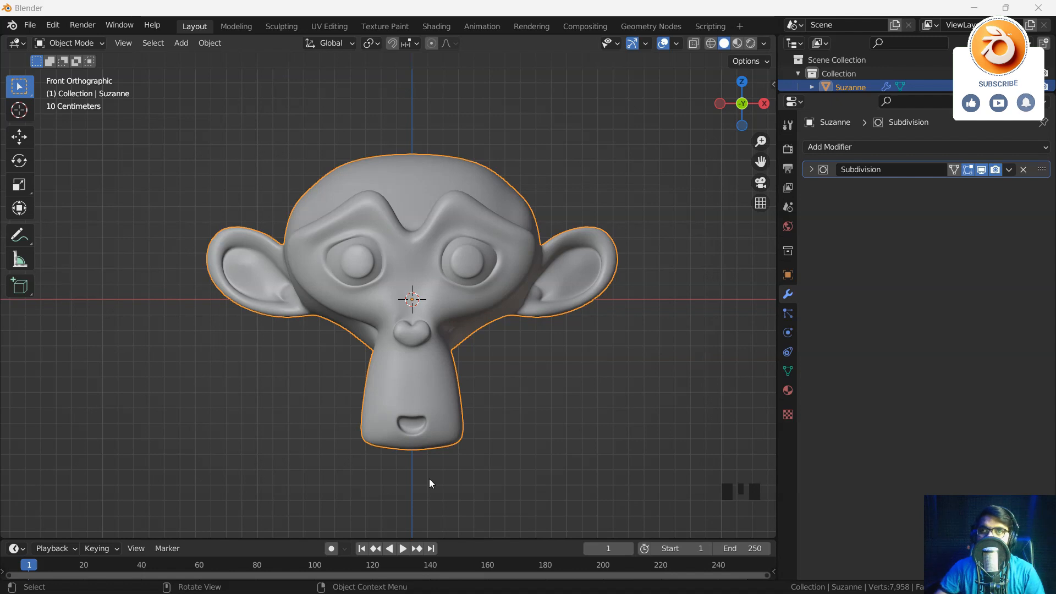
pyautogui.click(405, 193)
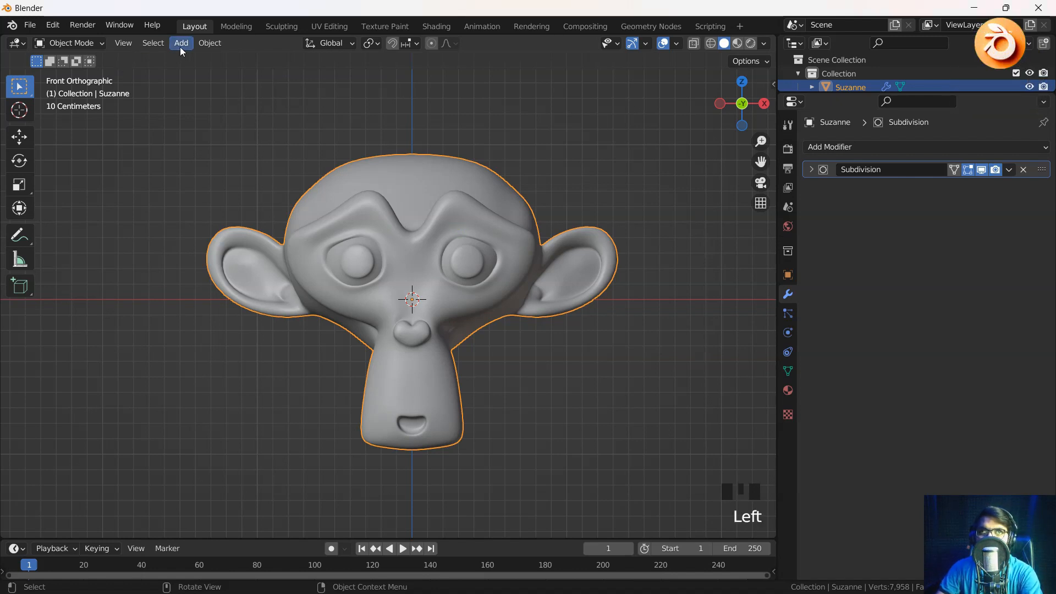
pyautogui.press('Tab')
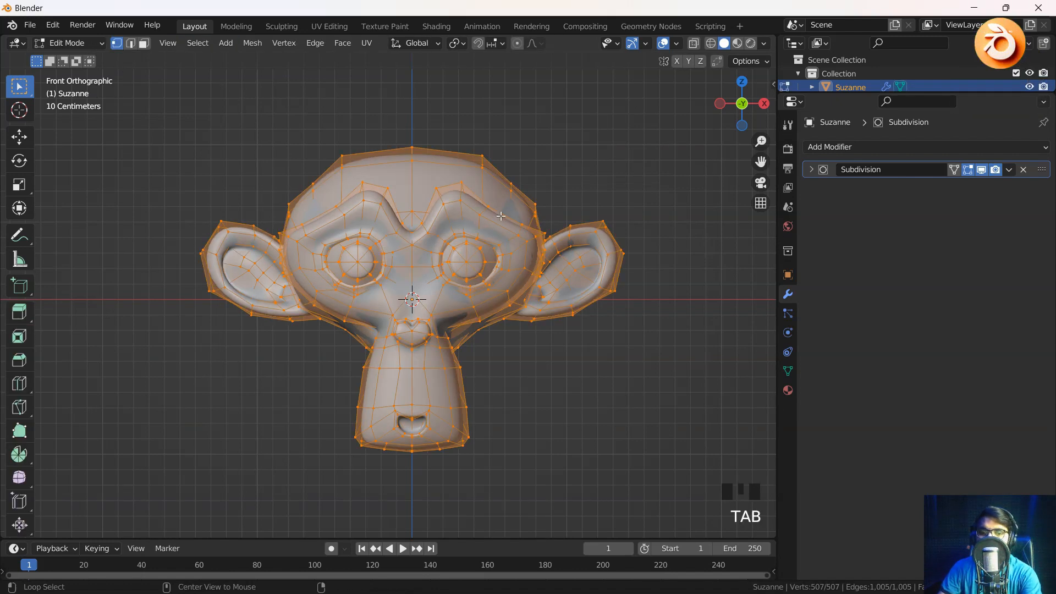
pyautogui.hotkey('alt', 'z')
pyautogui.moveTo(631, 110); pyautogui.dragTo(414, 517)
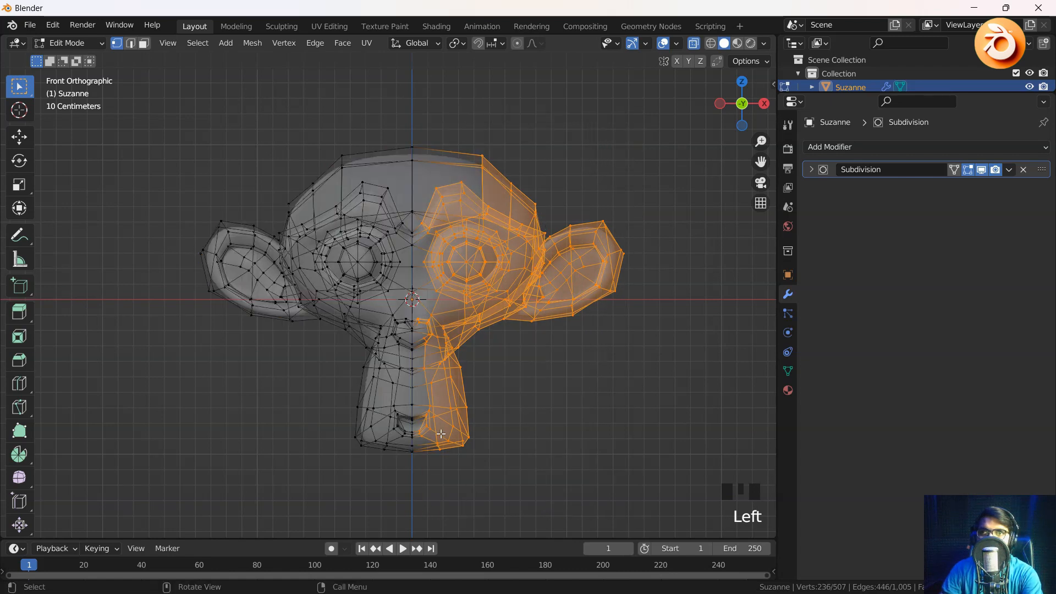
pyautogui.press('x')
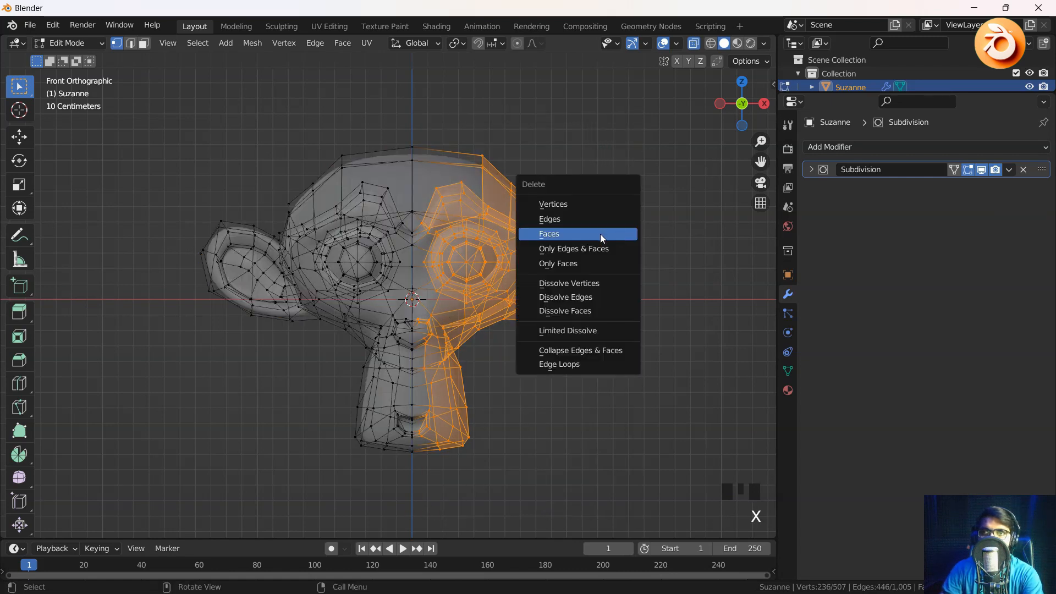
pyautogui.click(553, 210)
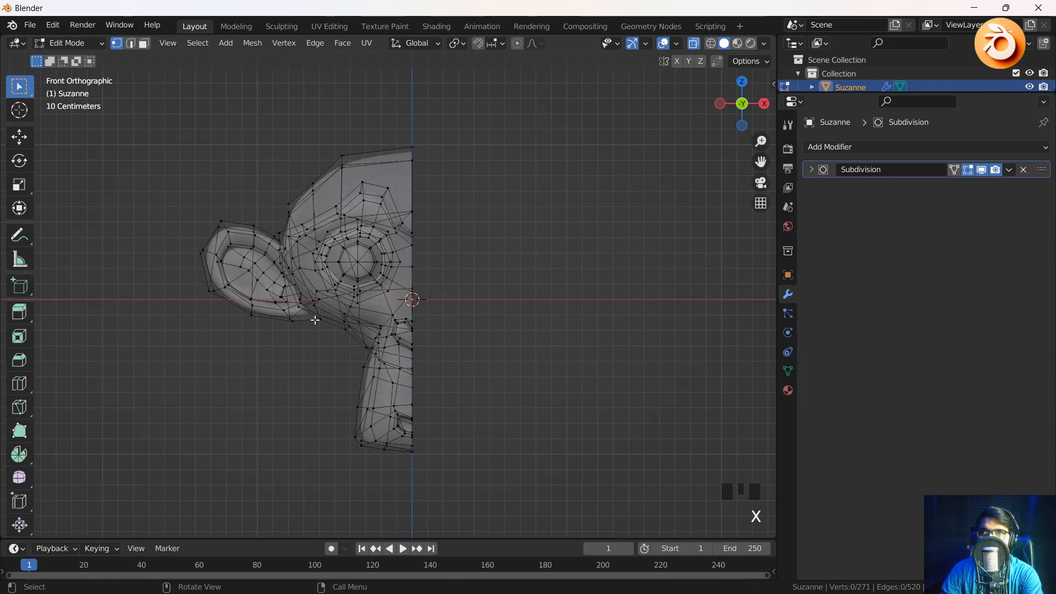
pyautogui.press('Tab')
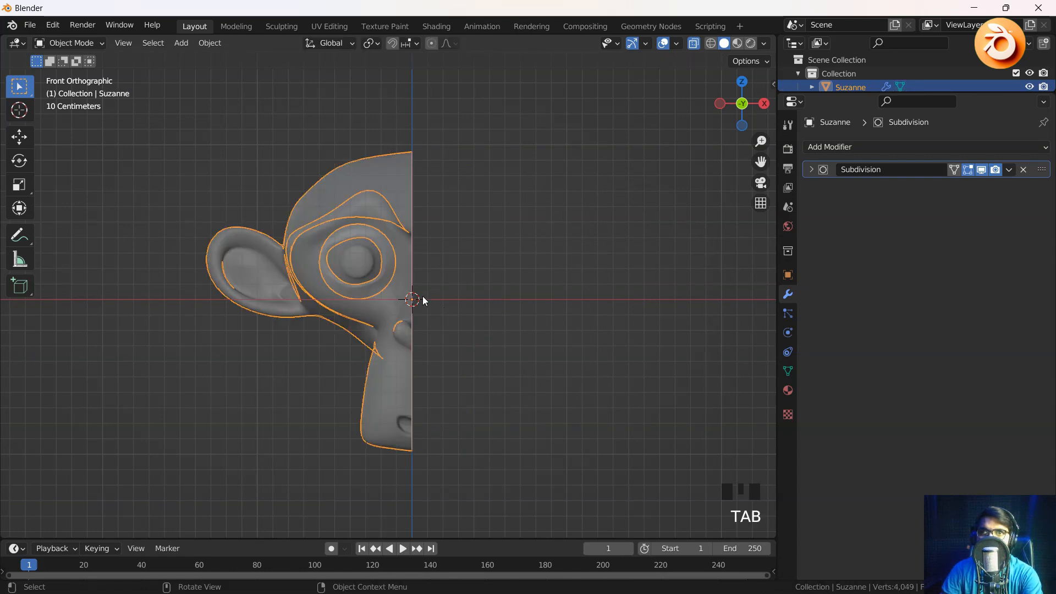
pyautogui.hotkey('alt', 'z')
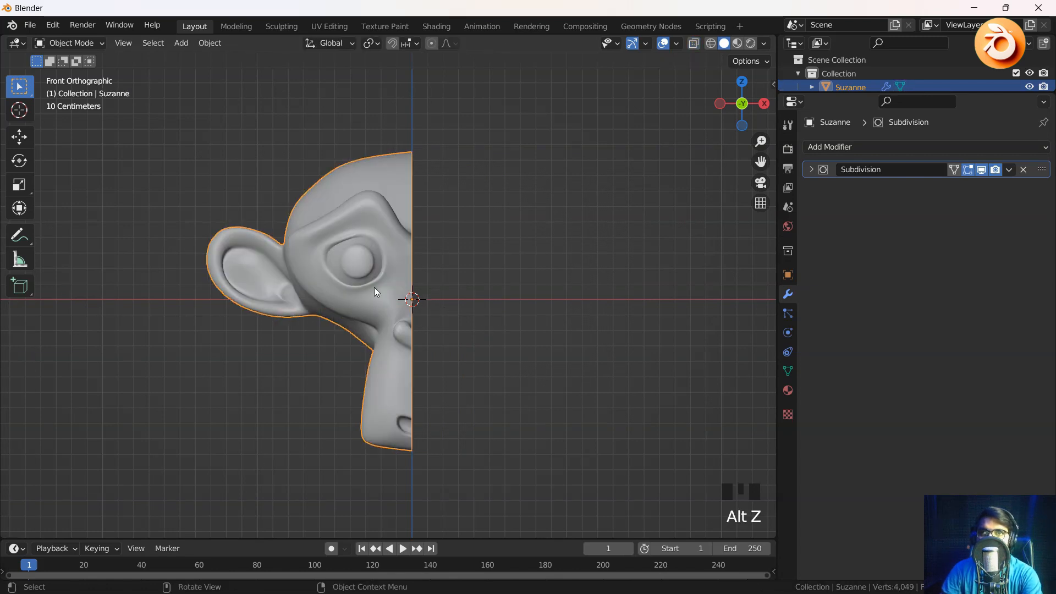
# Check the open half head from the side and front, and add a second monkey mesh at the origin.
pyautogui.keyDown('shift'); pyautogui.moveTo(421, 364); pyautogui.dragTo(399, 180, button='middle'); pyautogui.keyUp('shift')
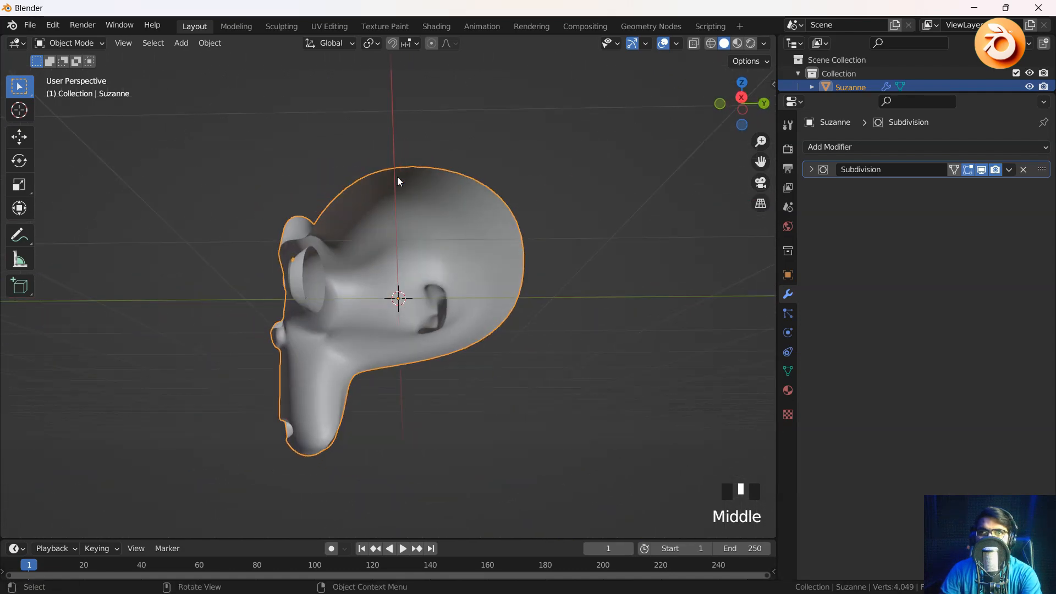
pyautogui.moveTo(430, 245); pyautogui.dragTo(559, 265, button='middle')
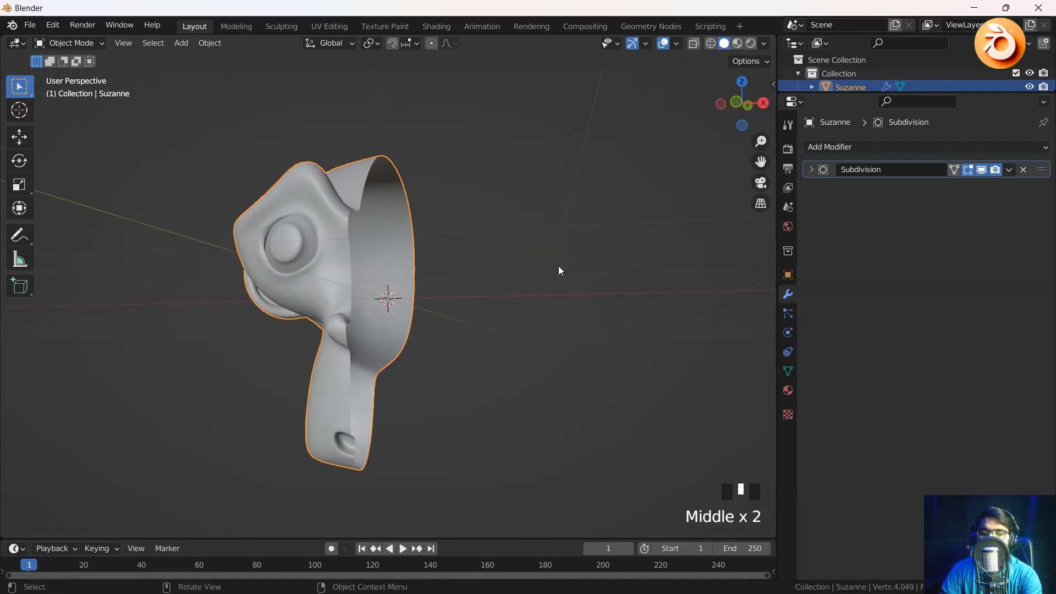
pyautogui.press('`')
pyautogui.click(478, 212)
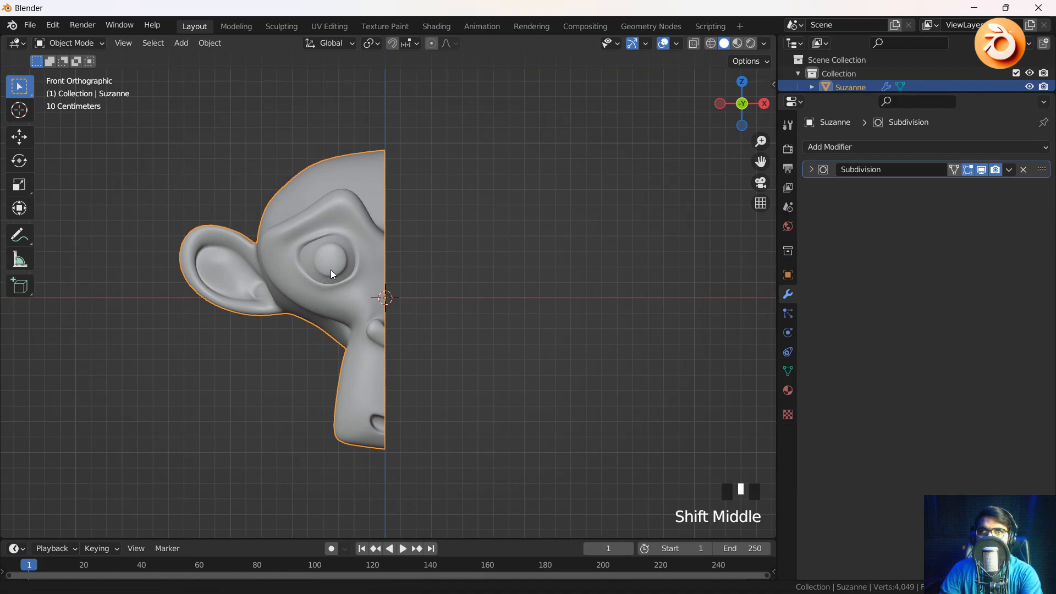
pyautogui.keyDown('shift'); pyautogui.moveTo(331, 270); pyautogui.dragTo(366, 267, button='middle'); pyautogui.keyUp('shift')
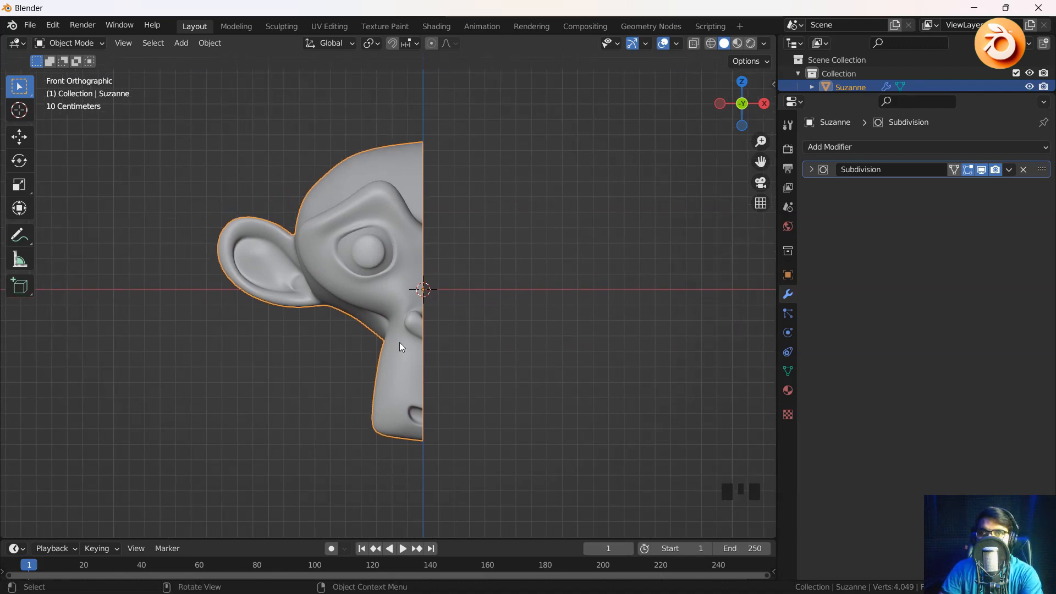
pyautogui.scroll(-4, 405, 276)
pyautogui.keyDown('shift'); pyautogui.moveTo(404, 308); pyautogui.dragTo(383, 297, button='middle'); pyautogui.keyUp('shift')
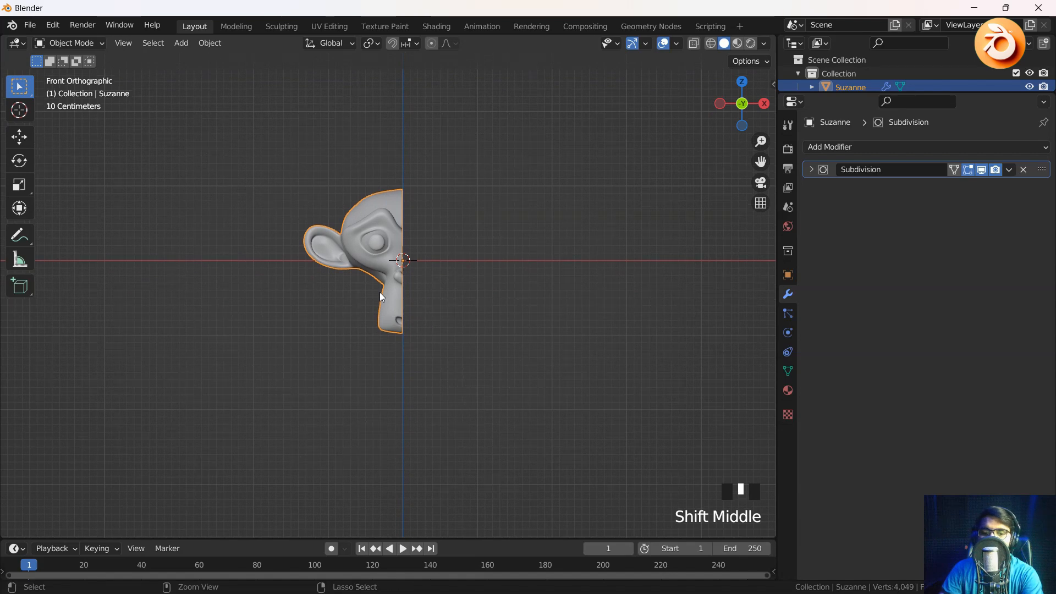
pyautogui.click(184, 44)
pyautogui.moveTo(207, 64)
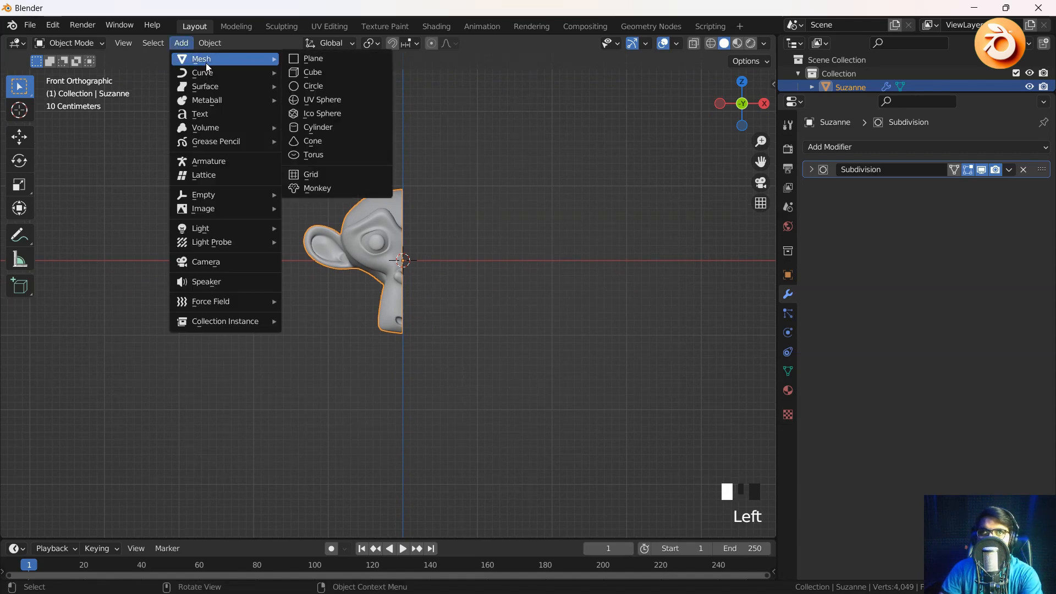
pyautogui.click(320, 186)
pyautogui.click(455, 235)
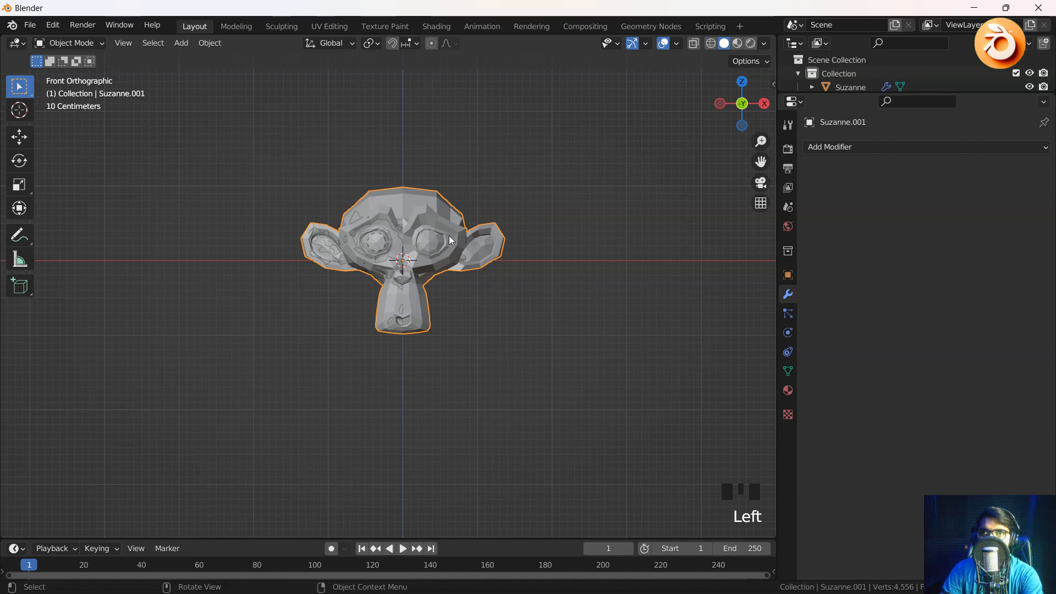
# Delete the vertices of the new monkey's negative X half, keeping its centre line, and return to Object Mode.
pyautogui.press('Tab')
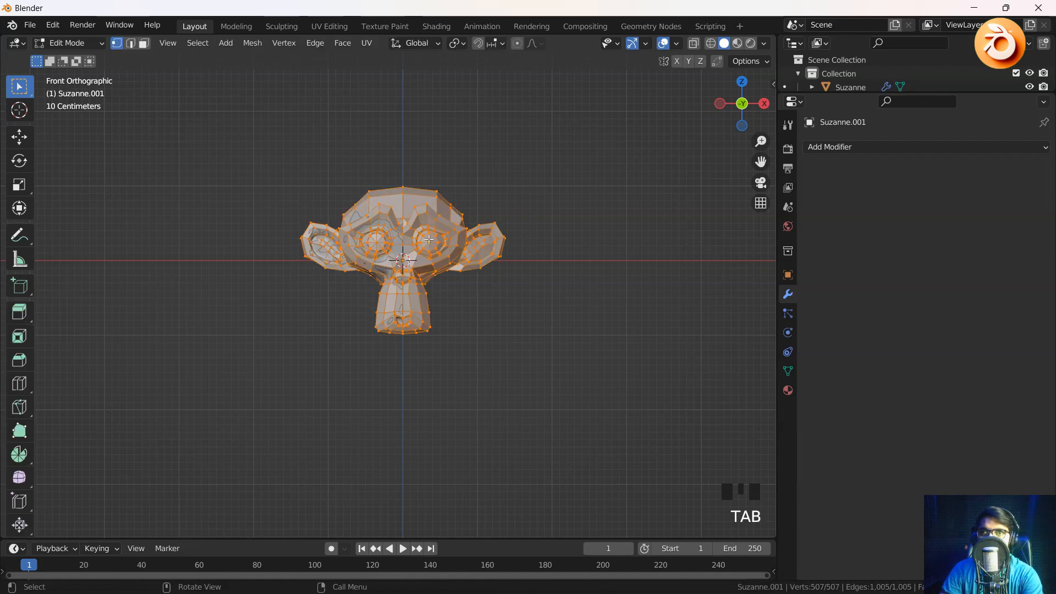
pyautogui.hotkey('alt', 'z')
pyautogui.scroll(3, 308, 196)
pyautogui.keyDown('shift'); pyautogui.moveTo(242, 171); pyautogui.dragTo(257, 196, button='middle'); pyautogui.keyUp('shift')
pyautogui.moveTo(222, 124); pyautogui.dragTo(416, 452)
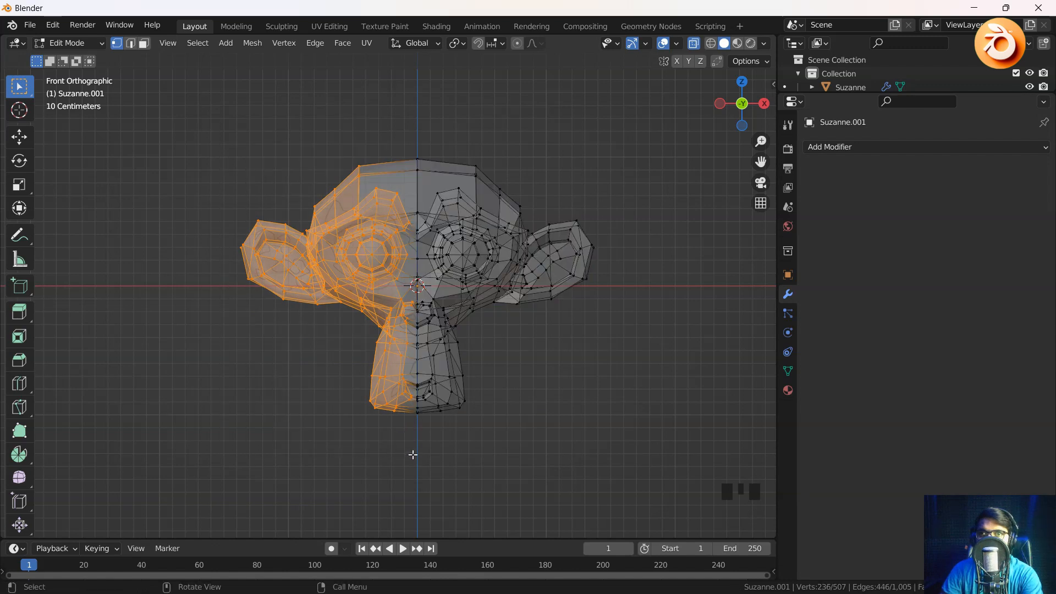
pyautogui.press('x')
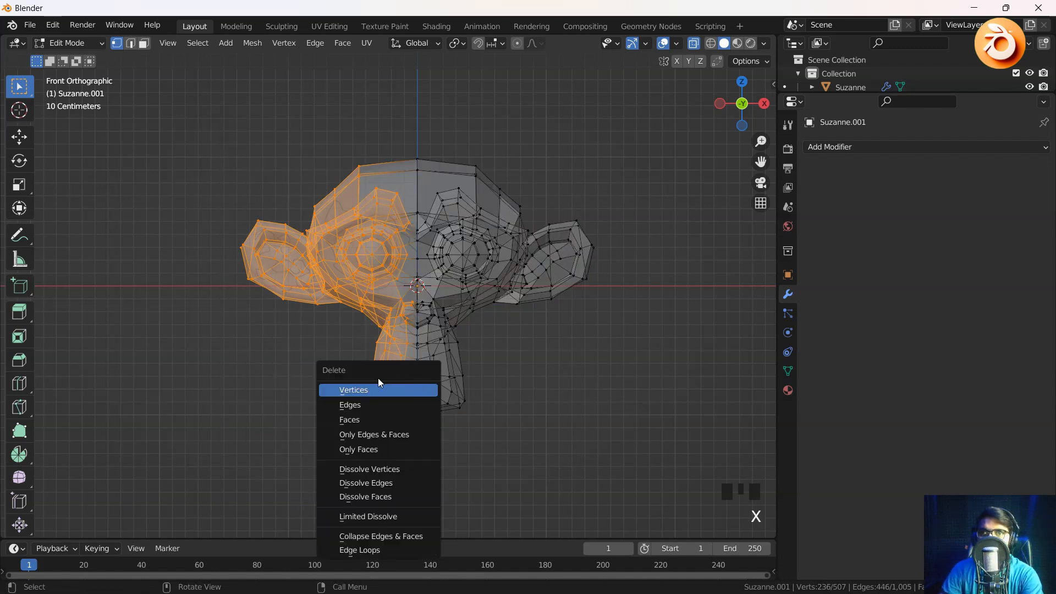
pyautogui.click(367, 390)
pyautogui.press('Tab')
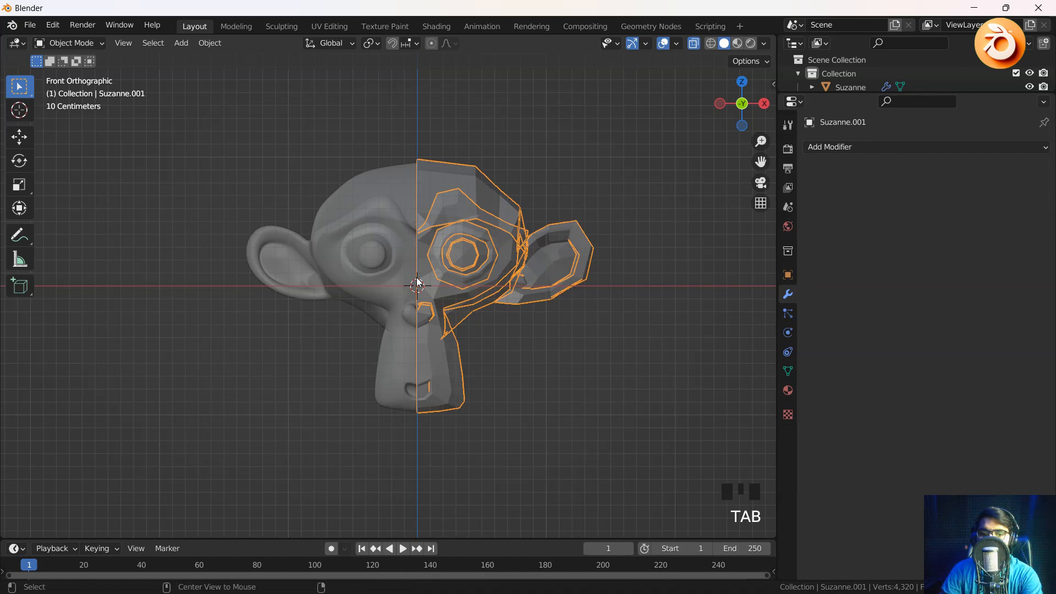
pyautogui.hotkey('alt', 'z')
# Shade the new half head smooth and give it a Subdivision modifier with level 2.
pyautogui.rightClick(464, 281)
pyautogui.click(463, 283)
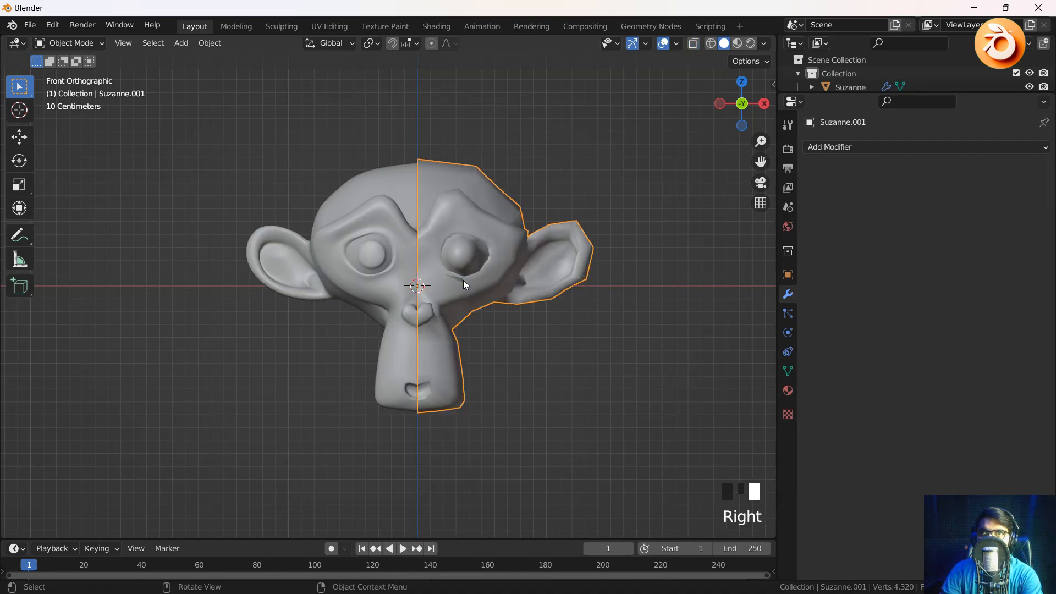
pyautogui.hotkey('ctrl', '2')
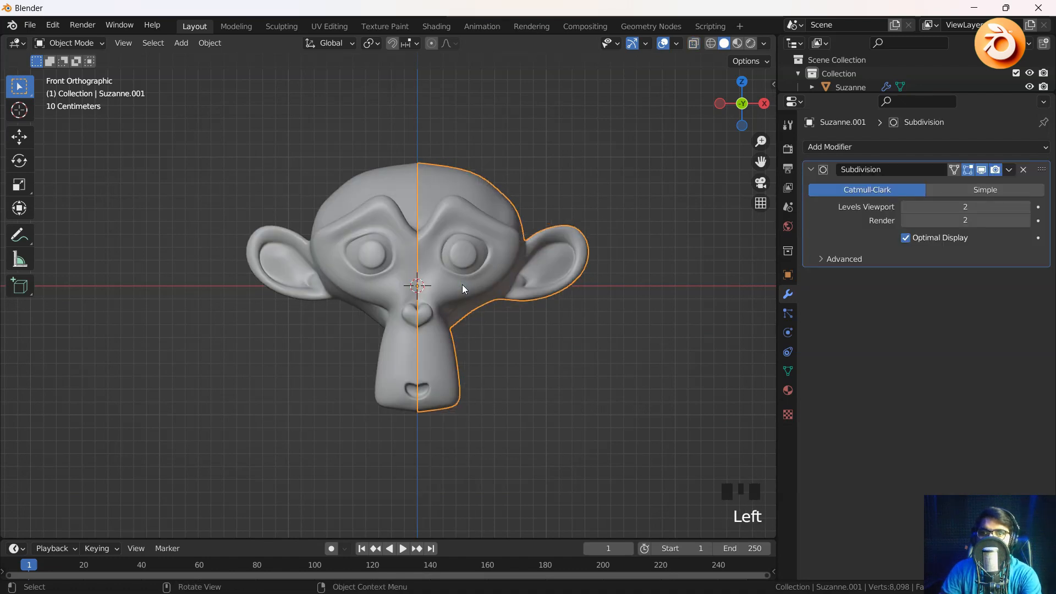
# Move the new half head along the positive X axis, away from the original half.
pyautogui.hotkey('shift', 'd')
pyautogui.press('x')
pyautogui.click(587, 290)
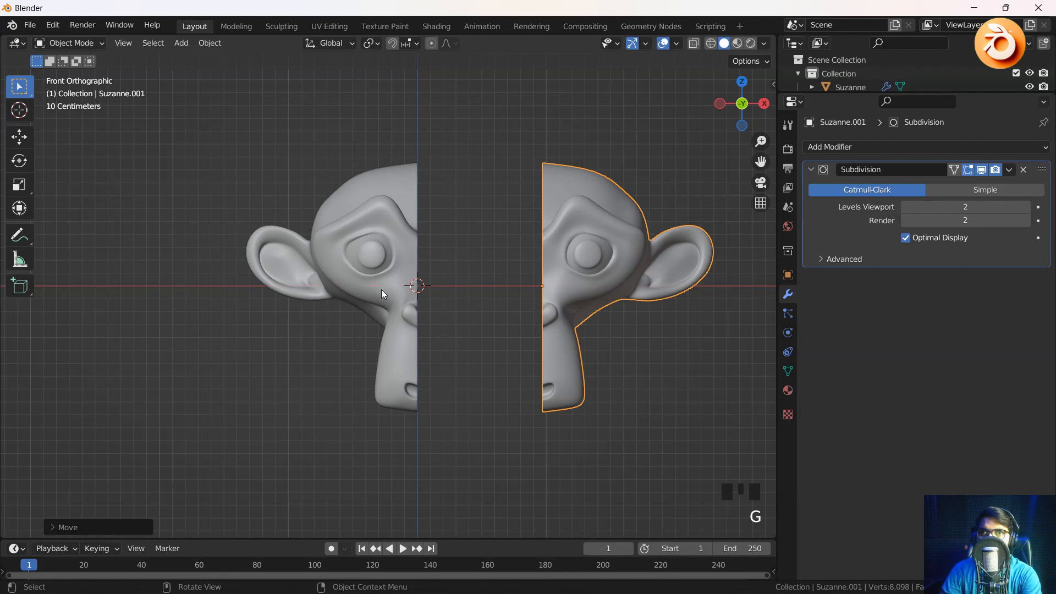
# Move the original half head along the negative X axis and examine the two separated halves in perspective.
pyautogui.click(381, 289)
pyautogui.press('g')
pyautogui.press('x')
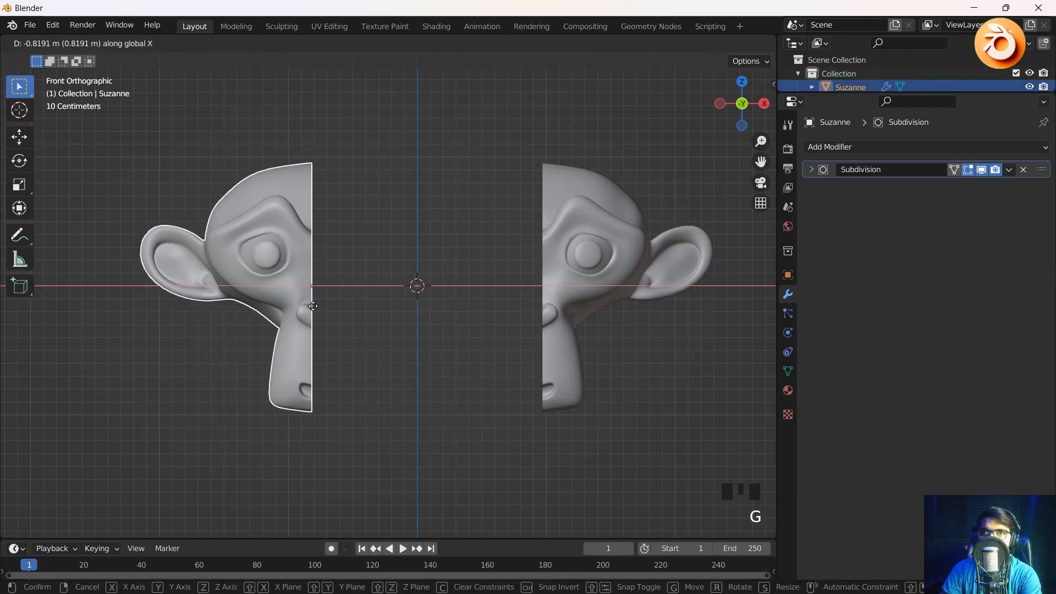
pyautogui.click(297, 307)
pyautogui.click(440, 342)
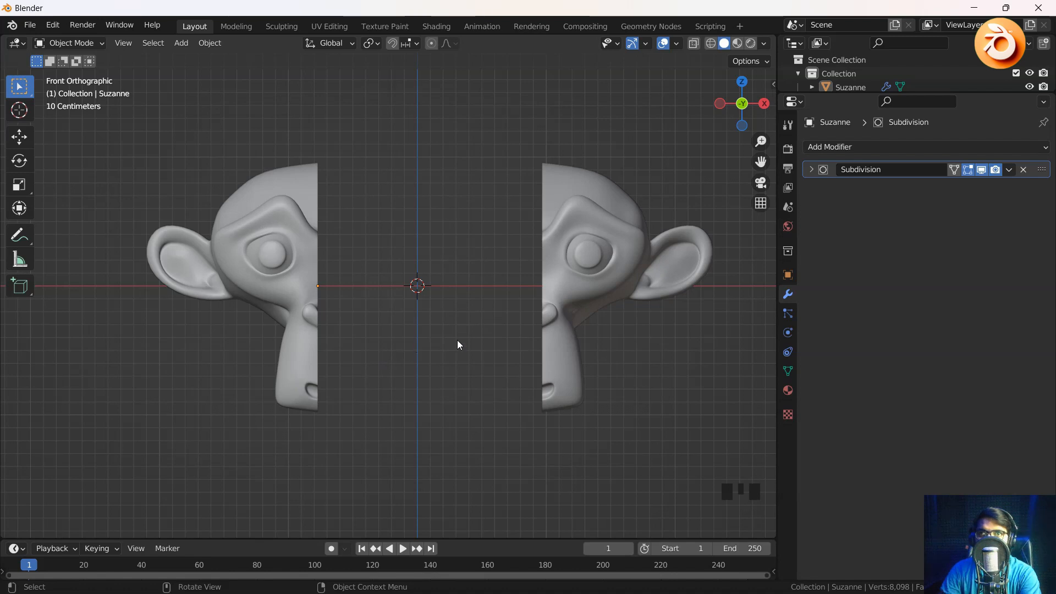
pyautogui.keyDown('shift'); pyautogui.moveTo(458, 341); pyautogui.dragTo(396, 351, button='middle'); pyautogui.keyUp('shift')
pyautogui.press('`')
pyautogui.click(374, 292)
pyautogui.moveTo(434, 360)
pyautogui.mouseDown(button='middle')
pyautogui.moveTo(452, 361)
pyautogui.moveTo(416, 368)
pyautogui.mouseUp(button='middle')
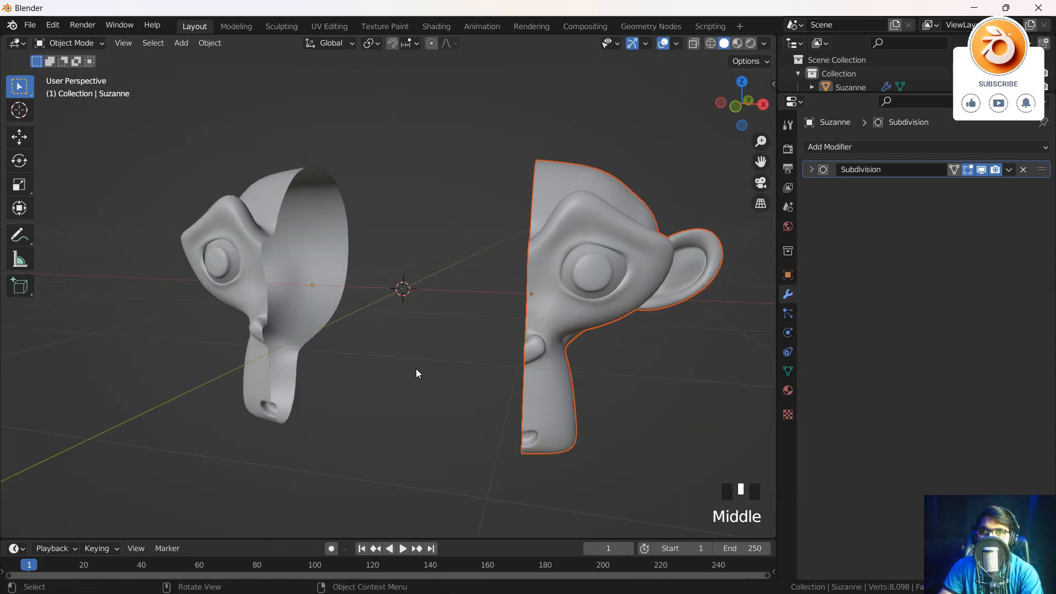
# Undo the move of the original half head.
pyautogui.hotkey('ctrl', 'z')
pyautogui.hotkey('ctrl', 'z')
pyautogui.hotkey('ctrl', 'z')
pyautogui.hotkey('ctrl', 'z')
pyautogui.hotkey('ctrl', 'z')
pyautogui.hotkey('ctrl', 'z')
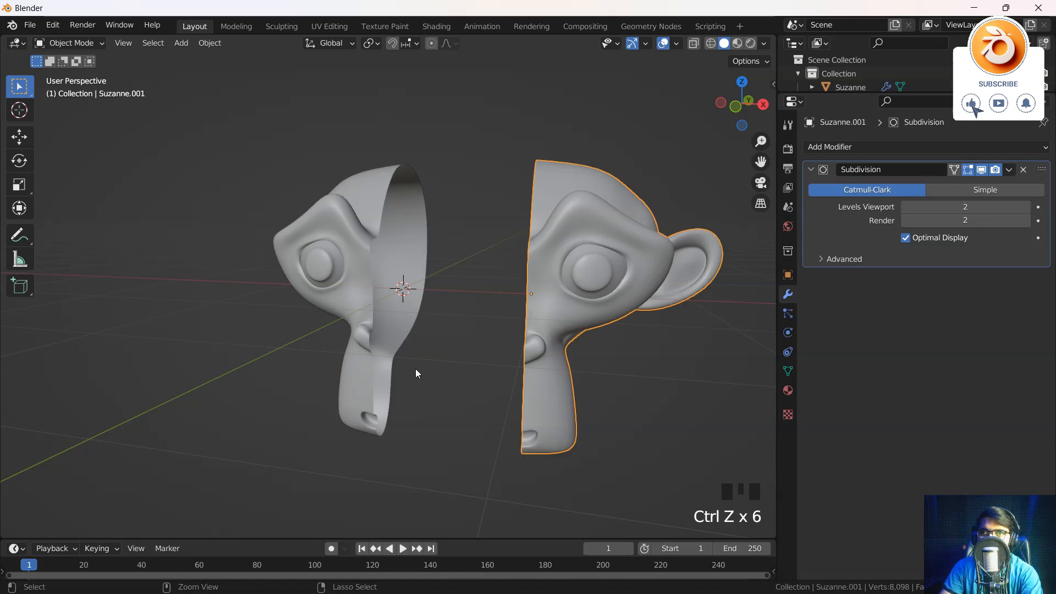
# Undo the move of the new half head along the X axis.
pyautogui.hotkey('ctrl', 'z')
pyautogui.hotkey('ctrl', 'z')
pyautogui.moveTo(412, 332); pyautogui.dragTo(451, 343, button='middle')
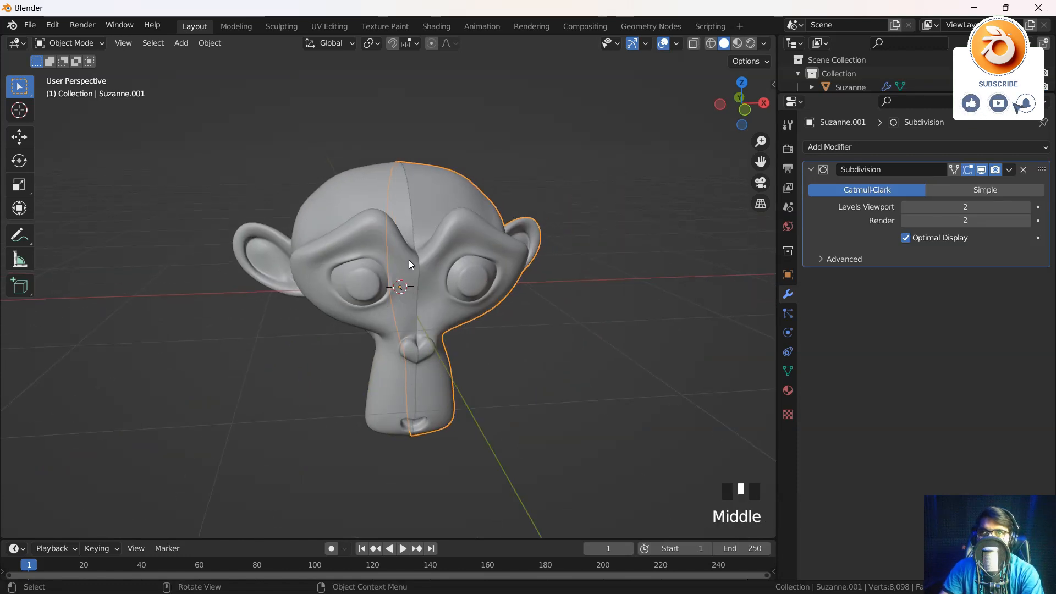
# Add a plane at the head's centre and rotate it 90 degrees about the Y axis.
pyautogui.click(181, 44)
pyautogui.moveTo(196, 61)
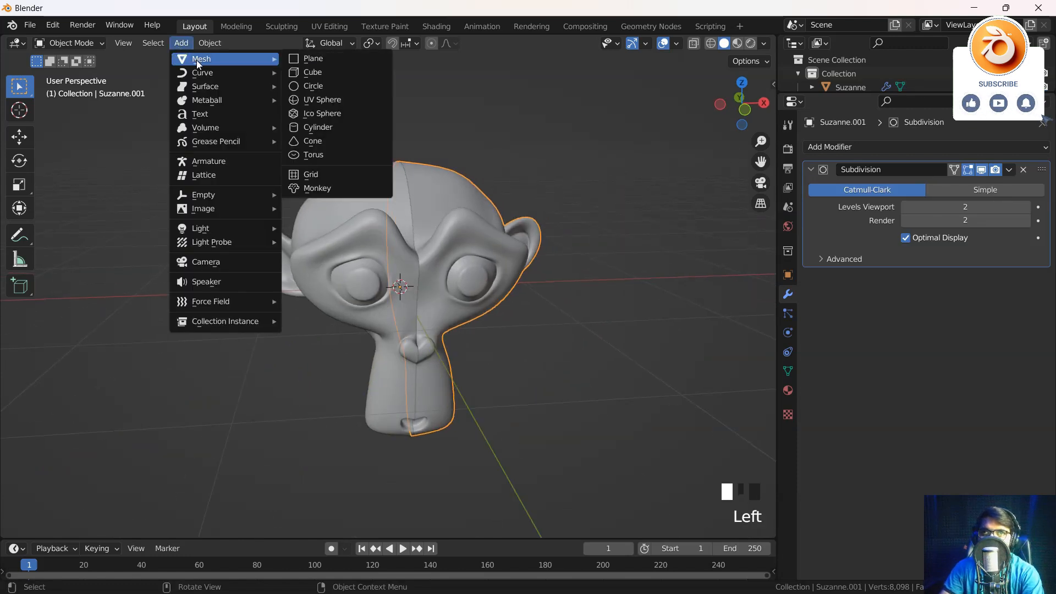
pyautogui.click(317, 60)
pyautogui.write('ry')
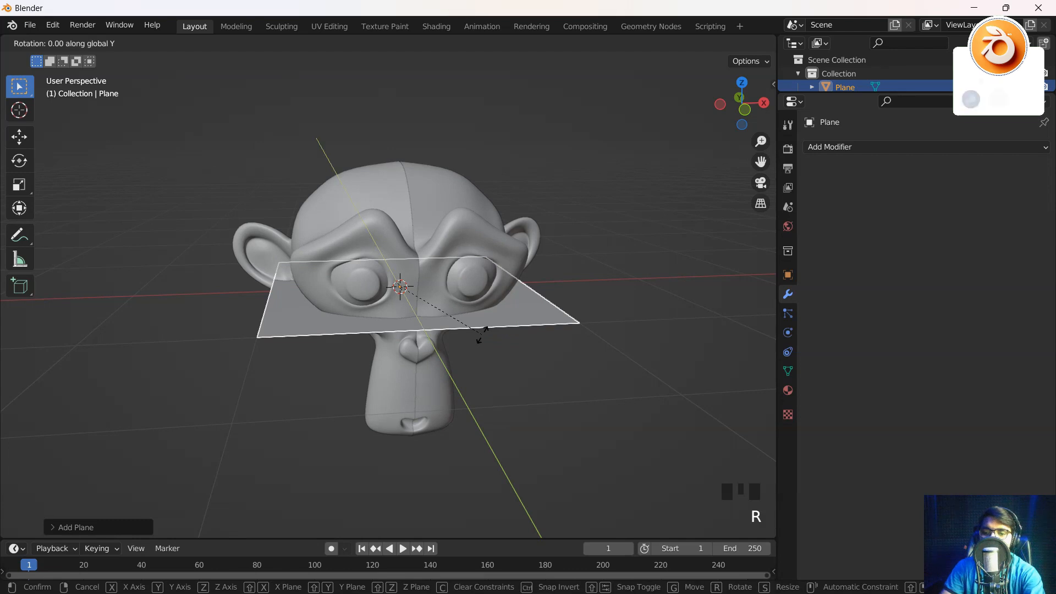
pyautogui.write('90')
pyautogui.press('Return')
# Scale up the upright plane so it extends past the head as a divider between the two halves.
pyautogui.moveTo(482, 333); pyautogui.dragTo(408, 294, button='middle')
pyautogui.press('s')
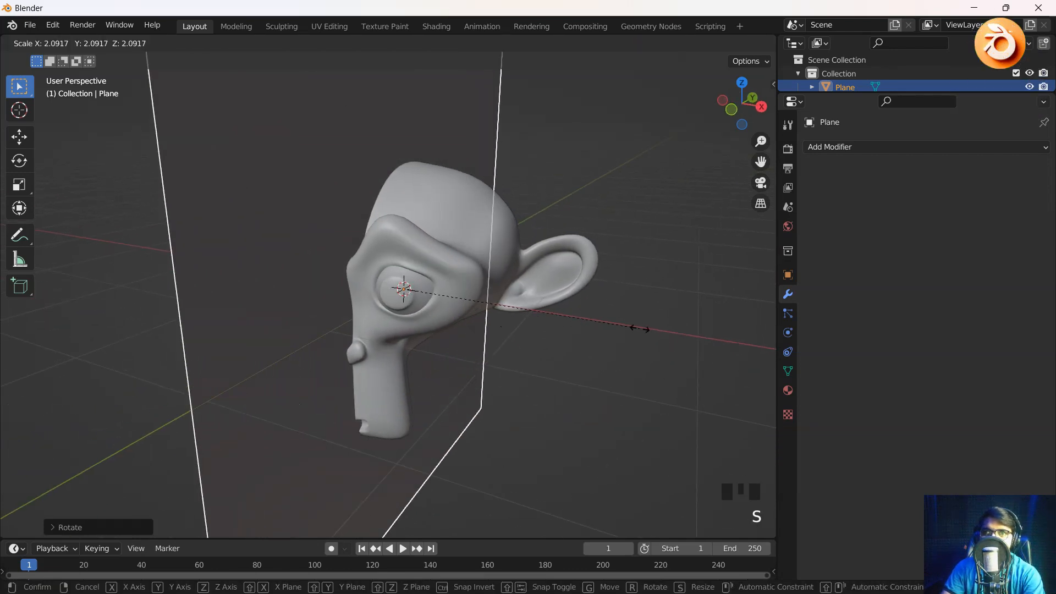
pyautogui.click(343, 281)
# Examine the half heads on both sides of the upright plane, selecting the original half and the new half in turn.
pyautogui.moveTo(343, 281); pyautogui.dragTo(477, 309, button='middle')
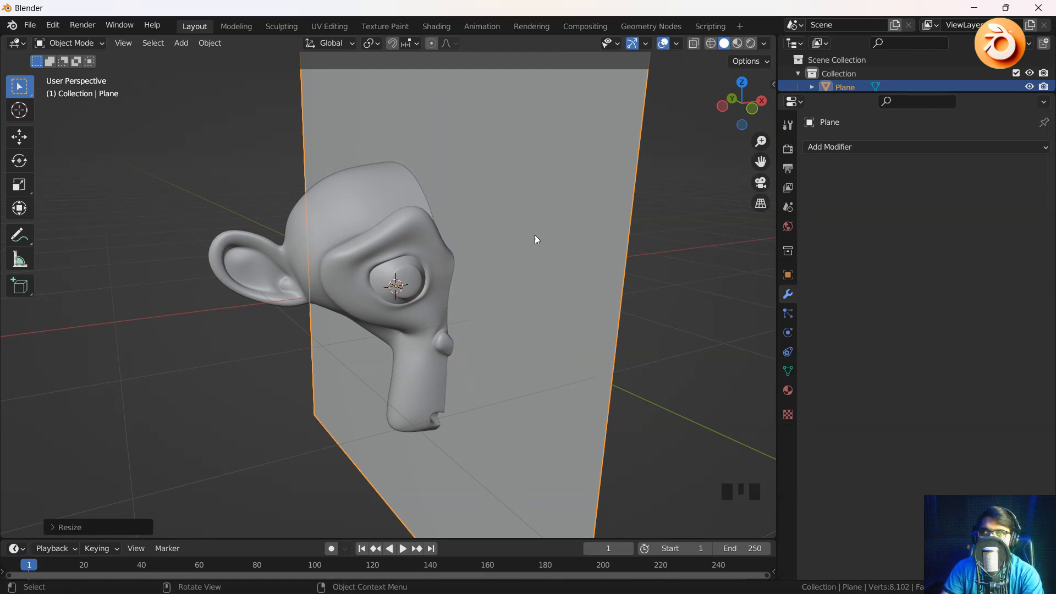
pyautogui.moveTo(431, 256); pyautogui.dragTo(391, 257, button='middle')
pyautogui.click(384, 247)
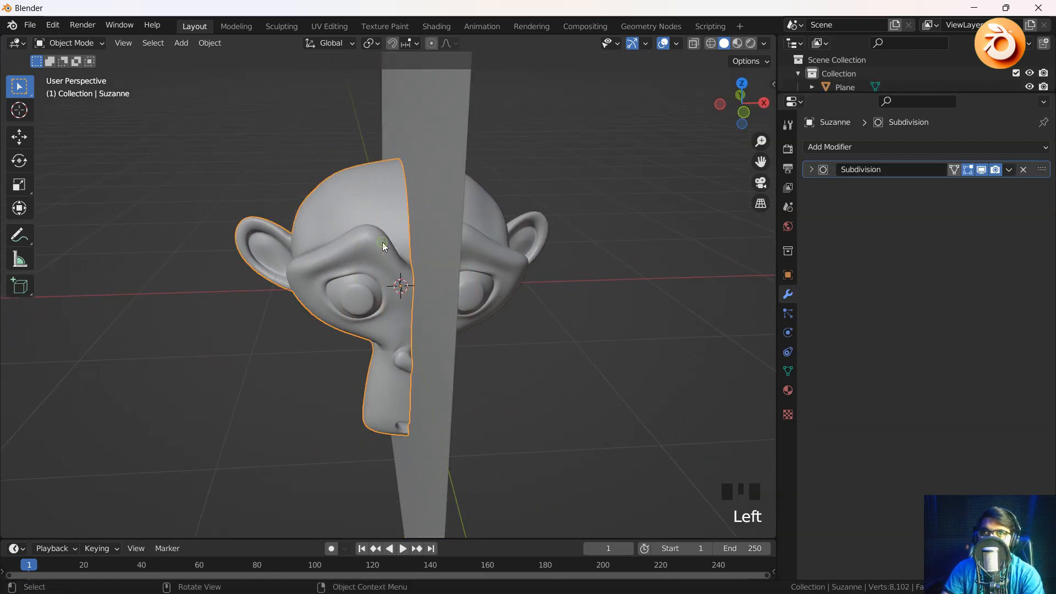
pyautogui.click(522, 253)
pyautogui.moveTo(522, 253)
pyautogui.mouseDown(button='middle')
pyautogui.moveTo(471, 263)
pyautogui.moveTo(451, 222)
pyautogui.moveTo(428, 265)
pyautogui.moveTo(514, 263)
pyautogui.mouseUp(button='middle')
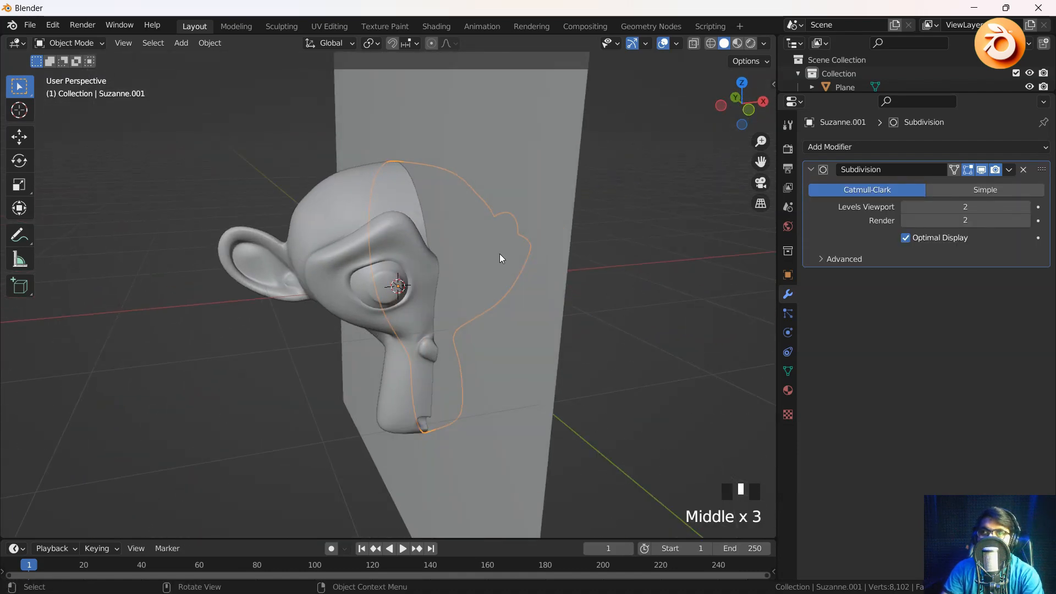
pyautogui.click(891, 147)
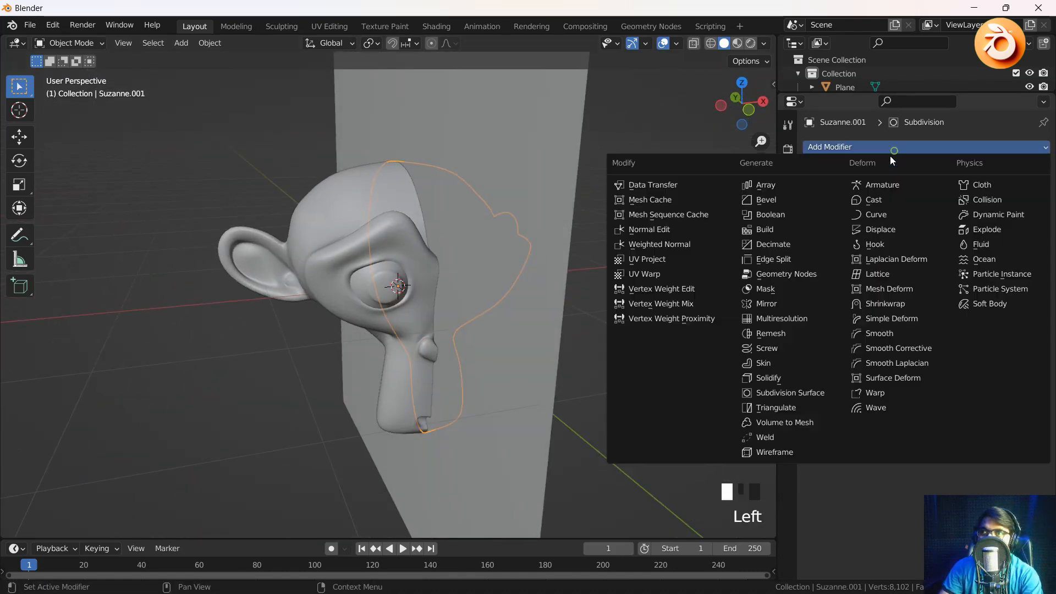
pyautogui.click(764, 304)
pyautogui.hotkey('ctrl', 'z')
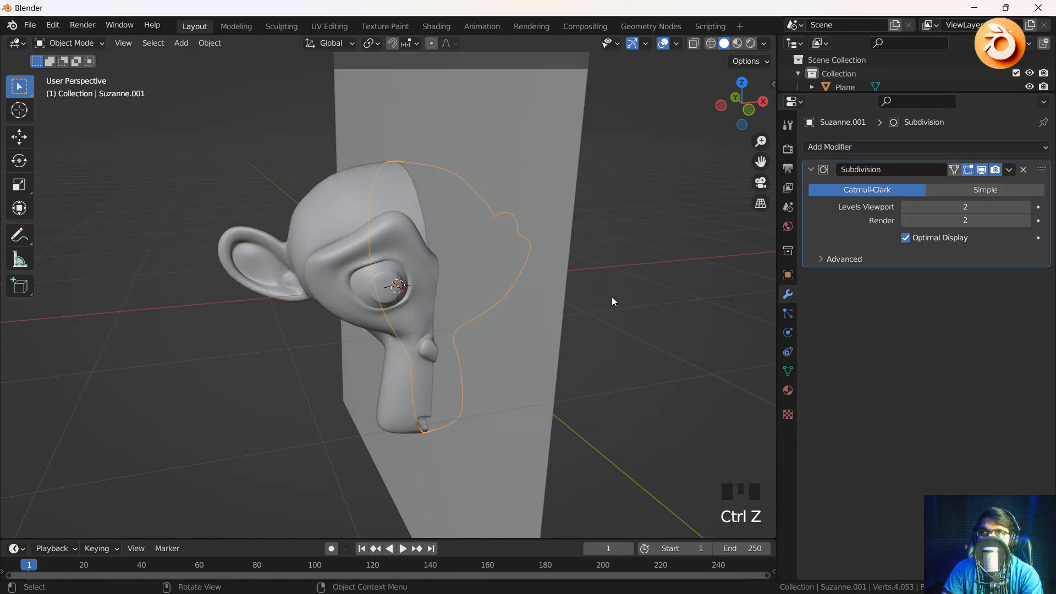
# Delete the new half head and the dividing plane, leaving only the original half head.
pyautogui.moveTo(614, 300); pyautogui.dragTo(509, 261, button='middle')
pyautogui.click(509, 260)
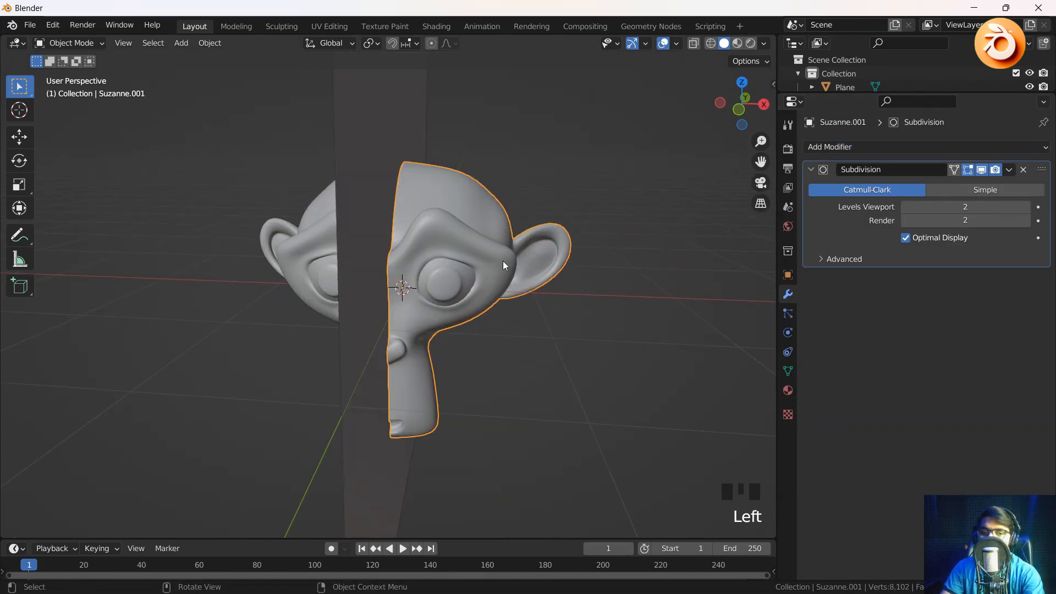
pyautogui.press('Delete')
pyautogui.click(401, 183)
pyautogui.press('Delete')
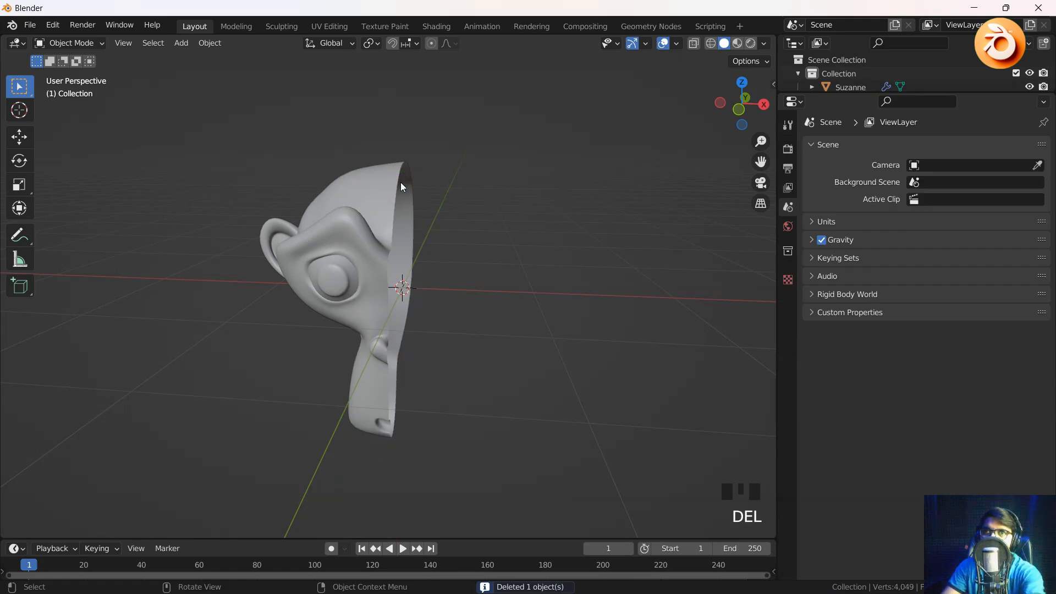
# Add a Mirror modifier to the original half head and view it from the front.
pyautogui.click(348, 260)
pyautogui.press('`')
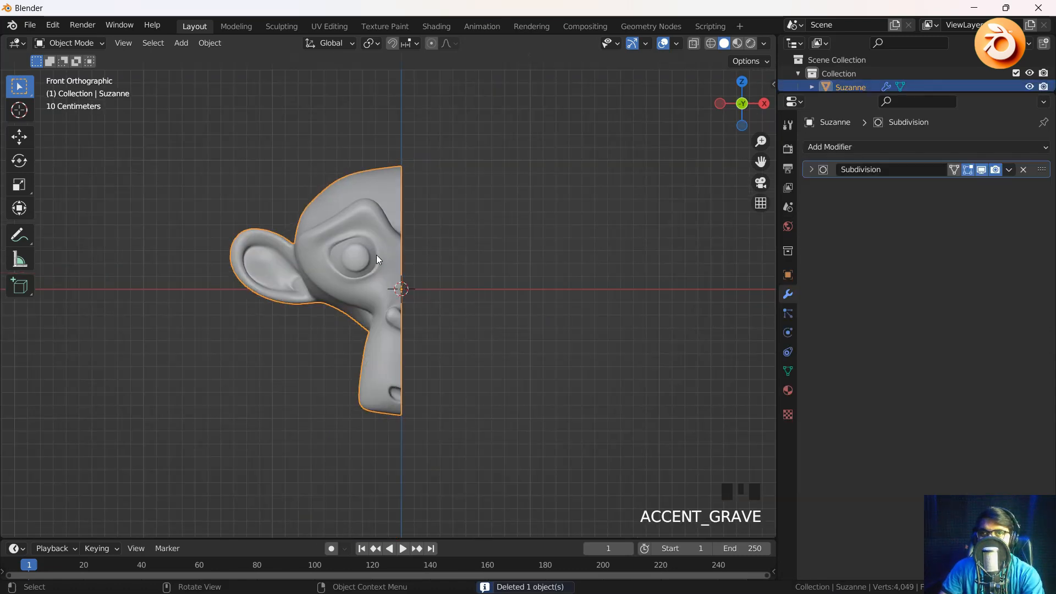
pyautogui.moveTo(399, 286)
pyautogui.keyDown('shift'); pyautogui.mouseDown(button='middle')
pyautogui.moveTo(415, 275)
pyautogui.moveTo(408, 289)
pyautogui.mouseUp(button='middle'); pyautogui.keyUp('shift')
pyautogui.scroll(2, 416, 275)
pyautogui.click(896, 145)
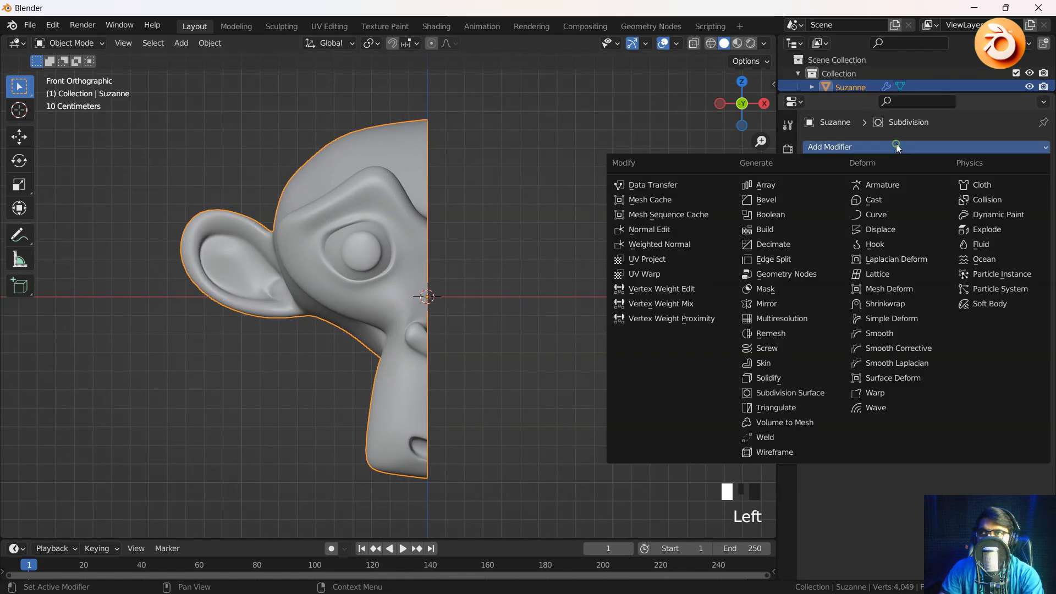
pyautogui.click(774, 305)
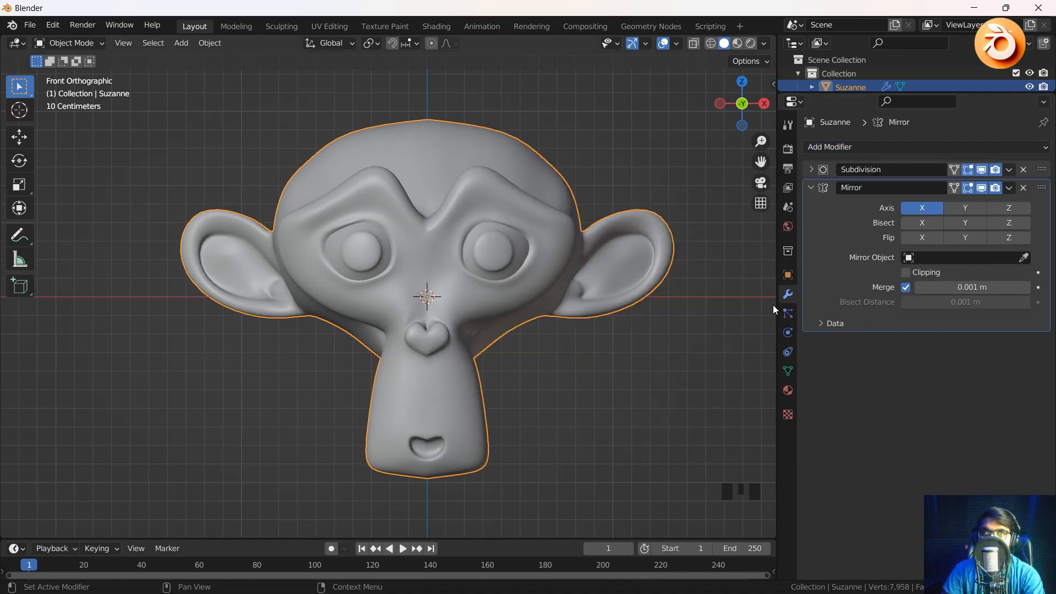
# Examine the mirrored head from several angles, turning the Mirror modifier's viewport display off and back on to compare.
pyautogui.moveTo(577, 204); pyautogui.dragTo(420, 247, button='middle')
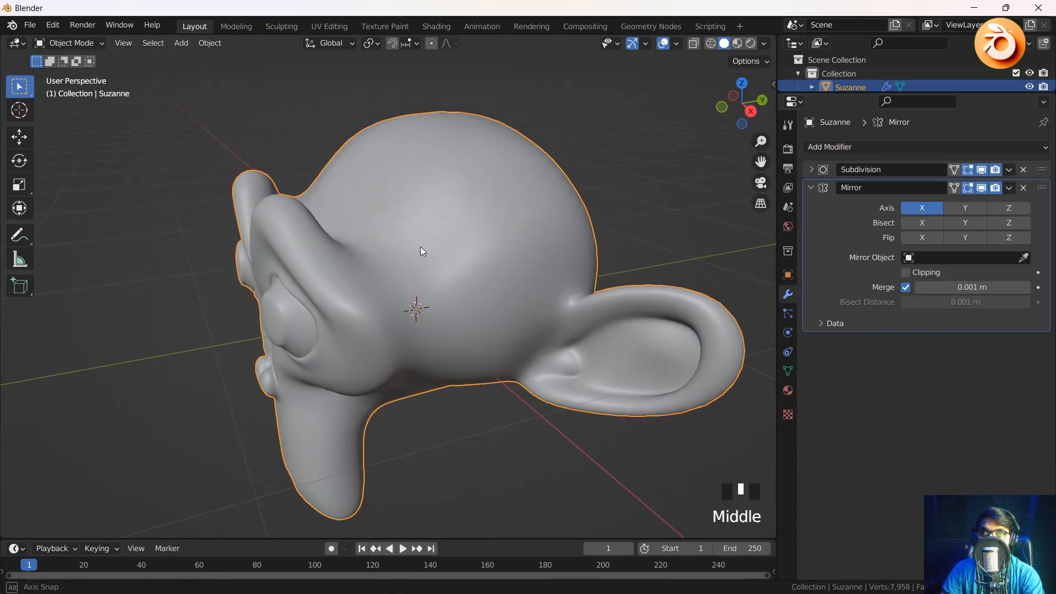
pyautogui.moveTo(296, 257); pyautogui.dragTo(398, 277, button='middle')
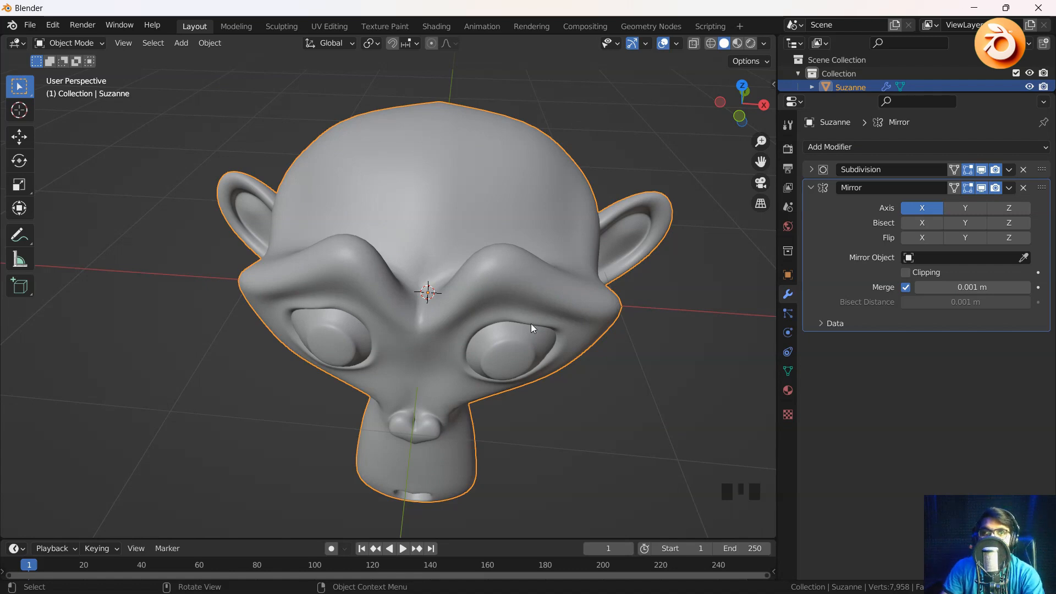
pyautogui.moveTo(638, 354); pyautogui.dragTo(584, 297, button='middle')
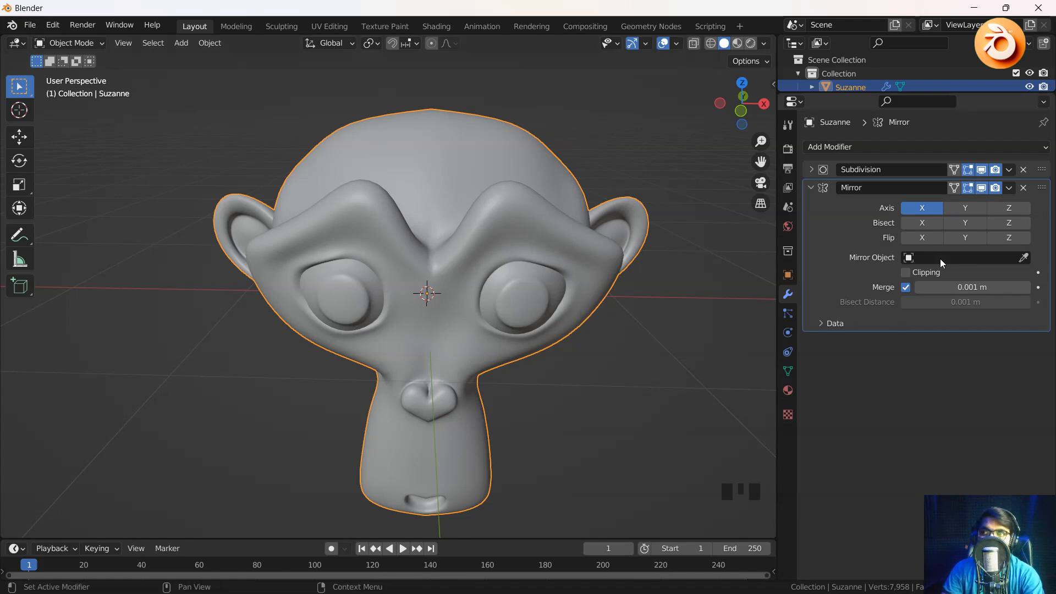
pyautogui.click(981, 188)
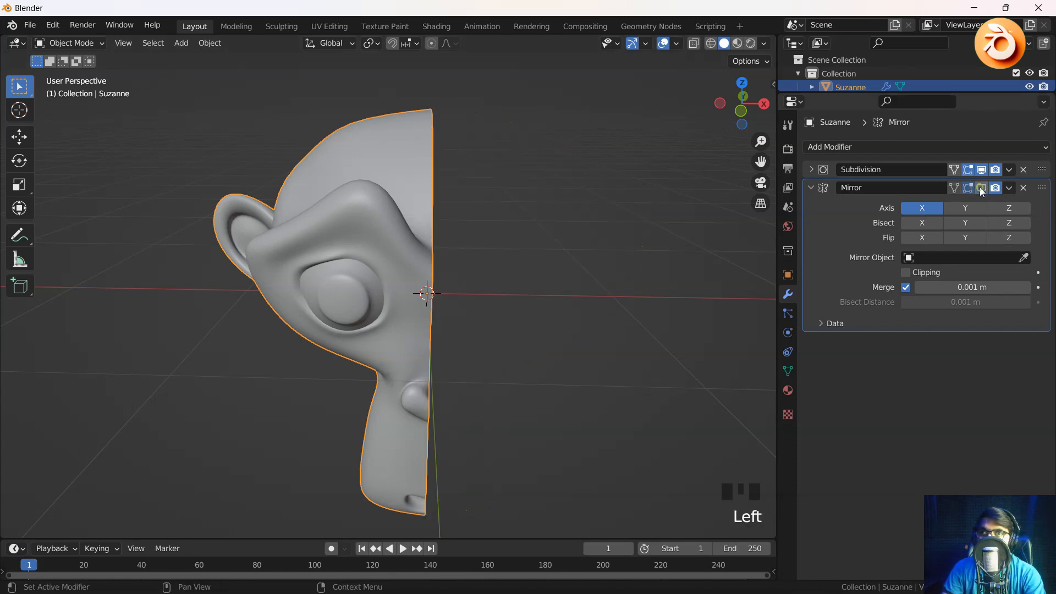
pyautogui.moveTo(708, 276); pyautogui.dragTo(375, 147, button='middle')
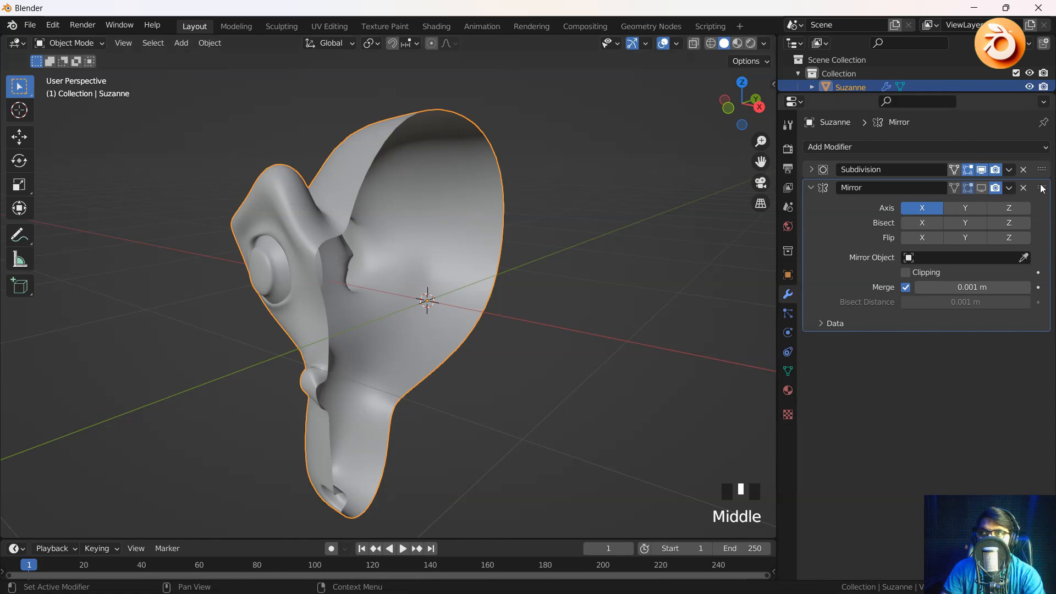
pyautogui.click(982, 188)
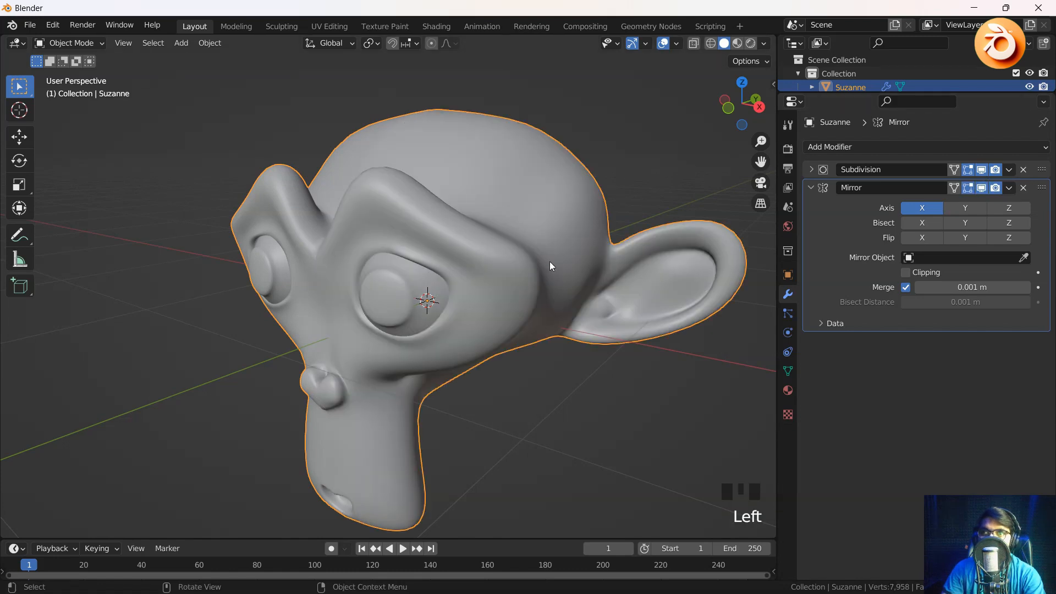
pyautogui.moveTo(556, 315); pyautogui.dragTo(504, 357, button='middle')
pyautogui.scroll(-1, 478, 341)
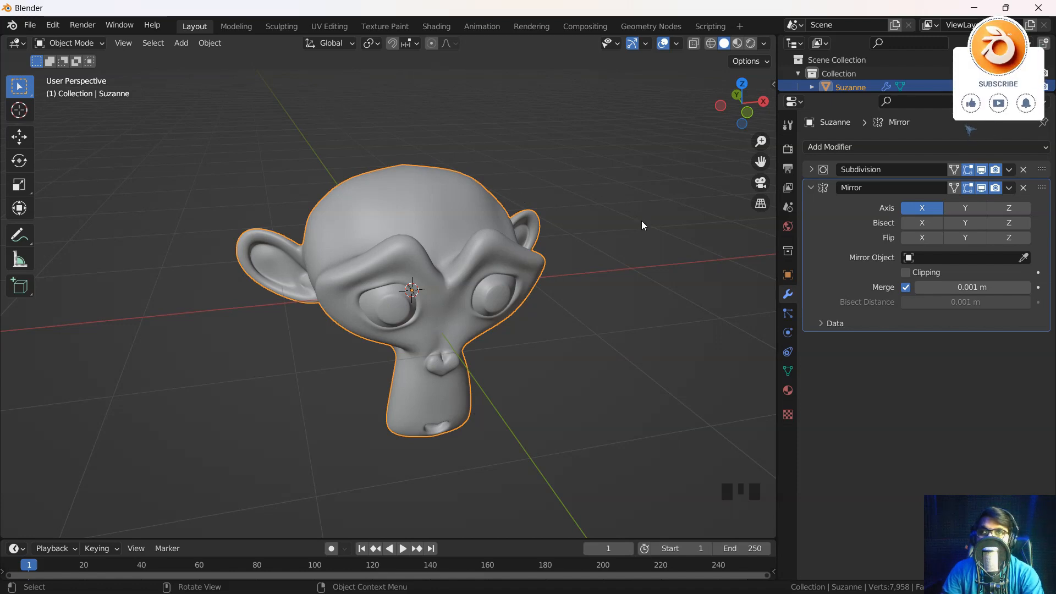
# Enter Edit Mode on the monkey head and select one face on the upper side of its original half.
pyautogui.click(68, 43)
pyautogui.click(64, 74)
pyautogui.moveTo(385, 330); pyautogui.dragTo(495, 389, button='middle')
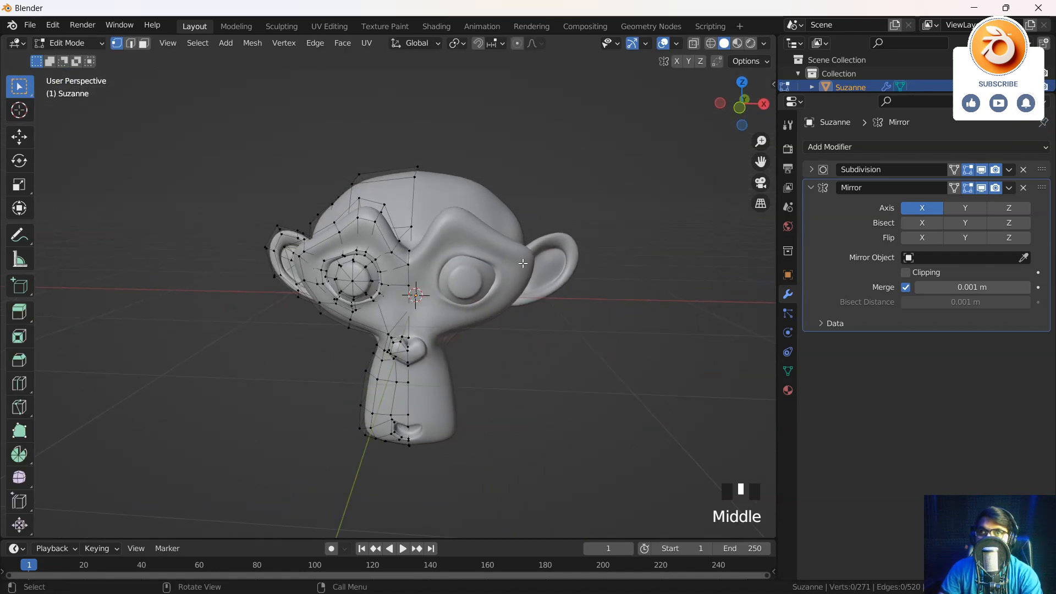
pyautogui.scroll(2, 416, 308)
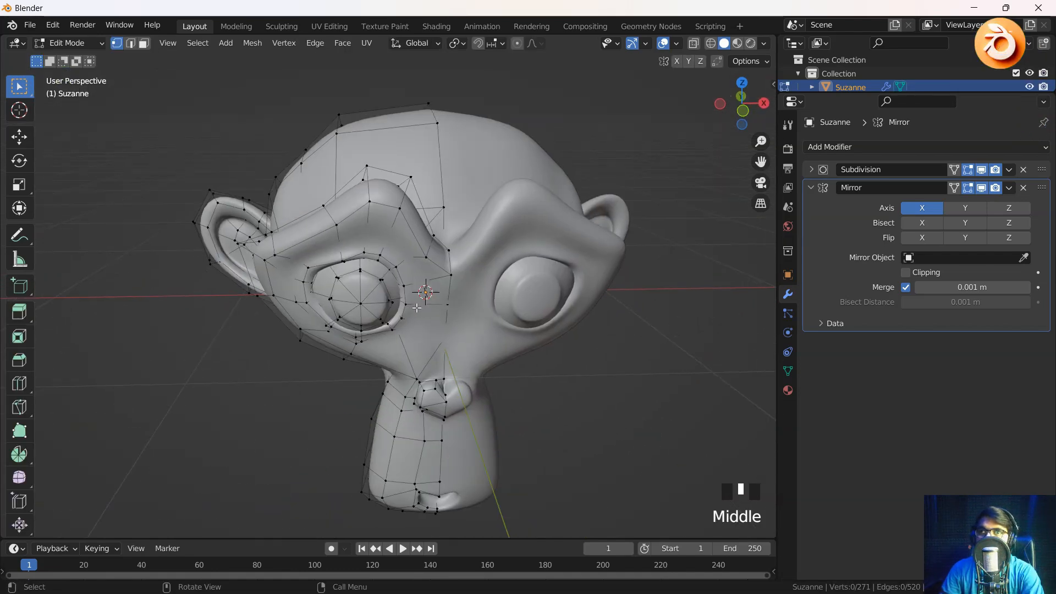
pyautogui.moveTo(329, 100); pyautogui.dragTo(344, 140)
pyautogui.moveTo(374, 187); pyautogui.dragTo(386, 232, button='middle')
pyautogui.click(319, 142)
pyautogui.click(319, 142)
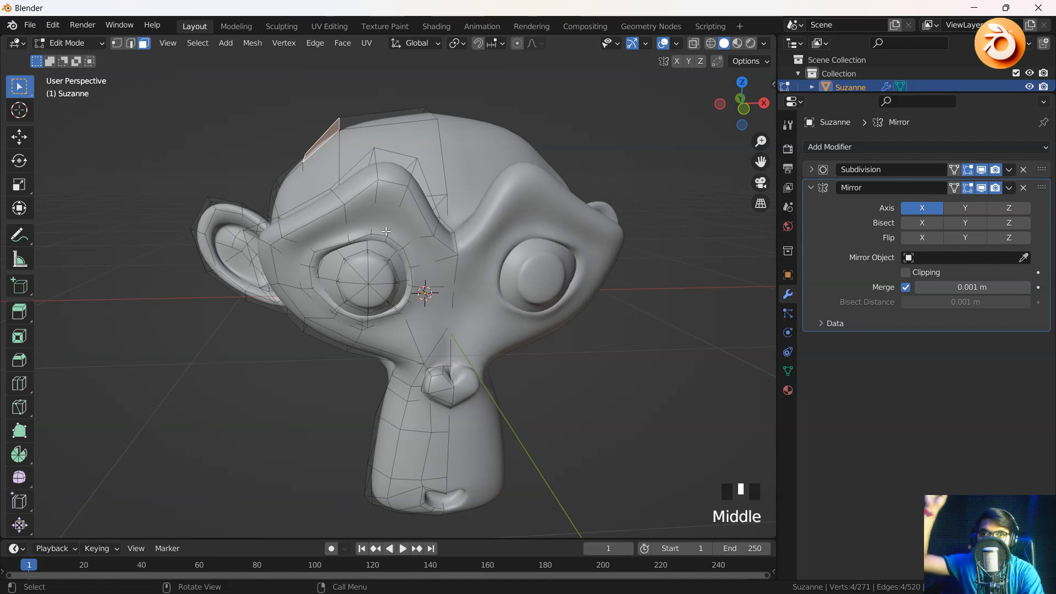
# Try extruding the selected face outward into a straight horn in two segments, the first about 0.75 m long.
pyautogui.scroll(-3, 392, 252)
pyautogui.keyDown('shift'); pyautogui.moveTo(392, 253); pyautogui.dragTo(440, 342, button='middle'); pyautogui.keyUp('shift')
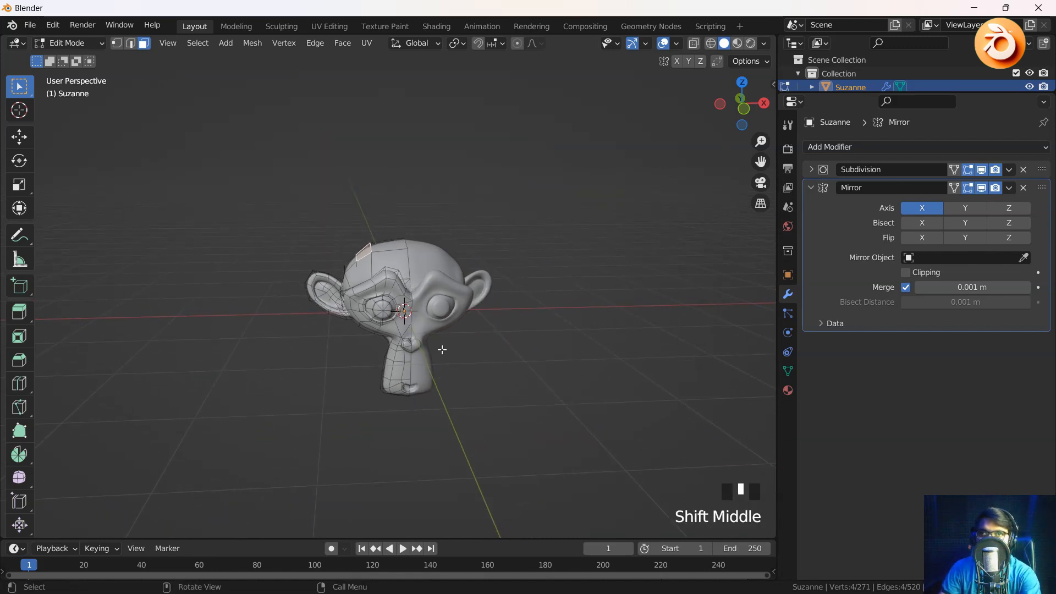
pyautogui.press('e')
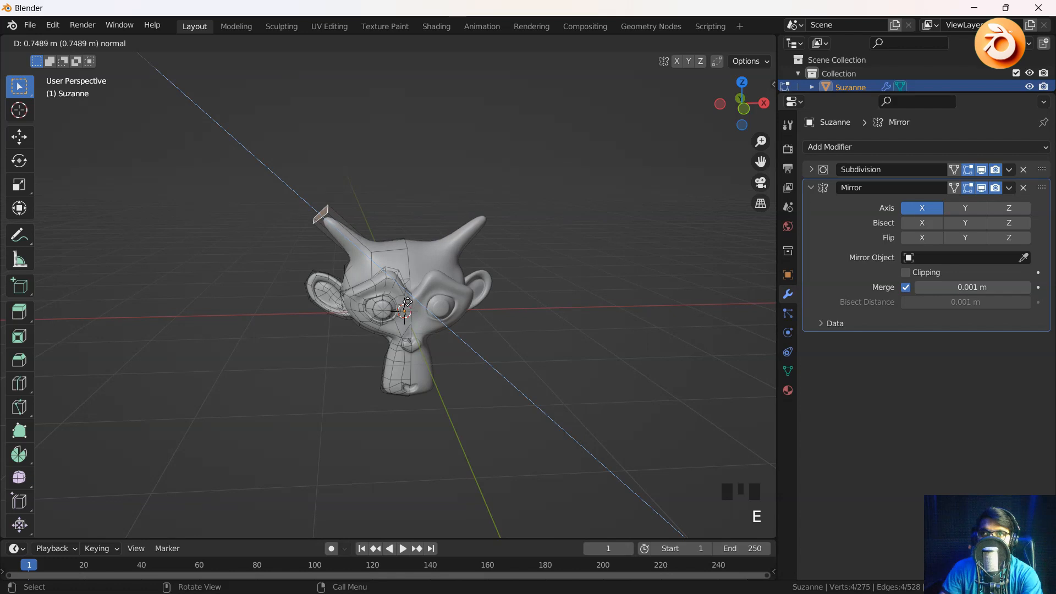
pyautogui.click(408, 301)
pyautogui.press('e')
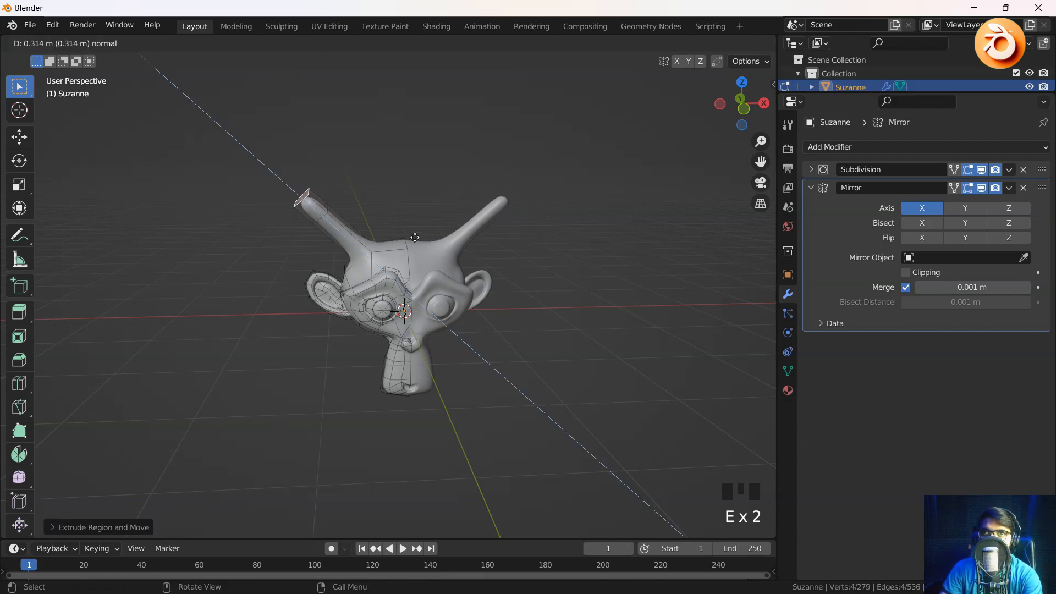
pyautogui.click(404, 200)
# Undo both extrusions of the straight horn.
pyautogui.hotkey('ctrl', 'z')
pyautogui.hotkey('ctrl', 'z')
pyautogui.hotkey('ctrl', 'z')
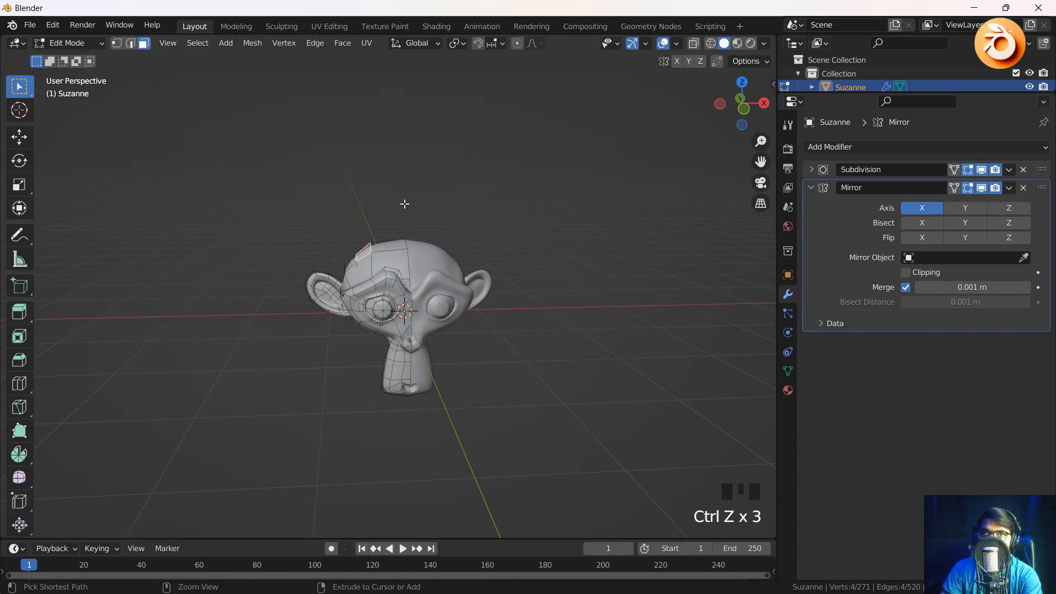
# Extrude the selected face outward as a short first horn segment and rotate its end face to point more upward.
pyautogui.press('e')
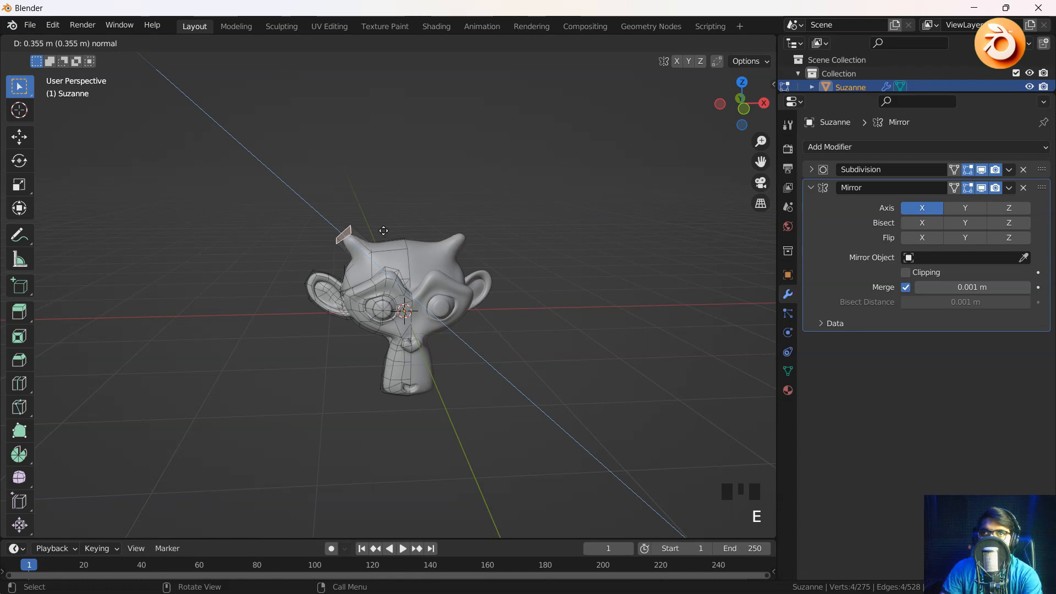
pyautogui.click(381, 228)
pyautogui.press('r')
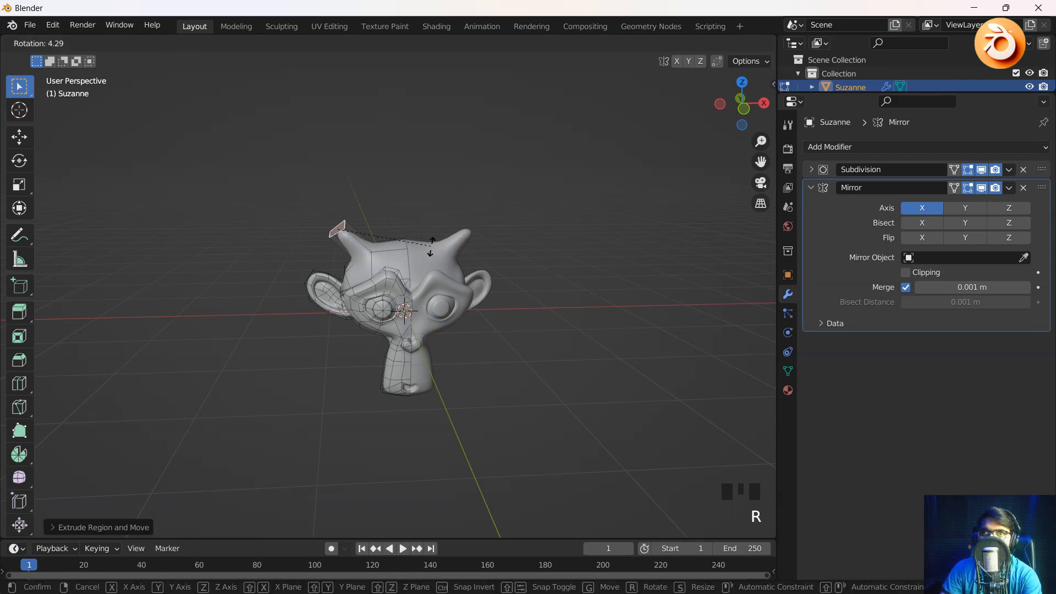
pyautogui.click(422, 294)
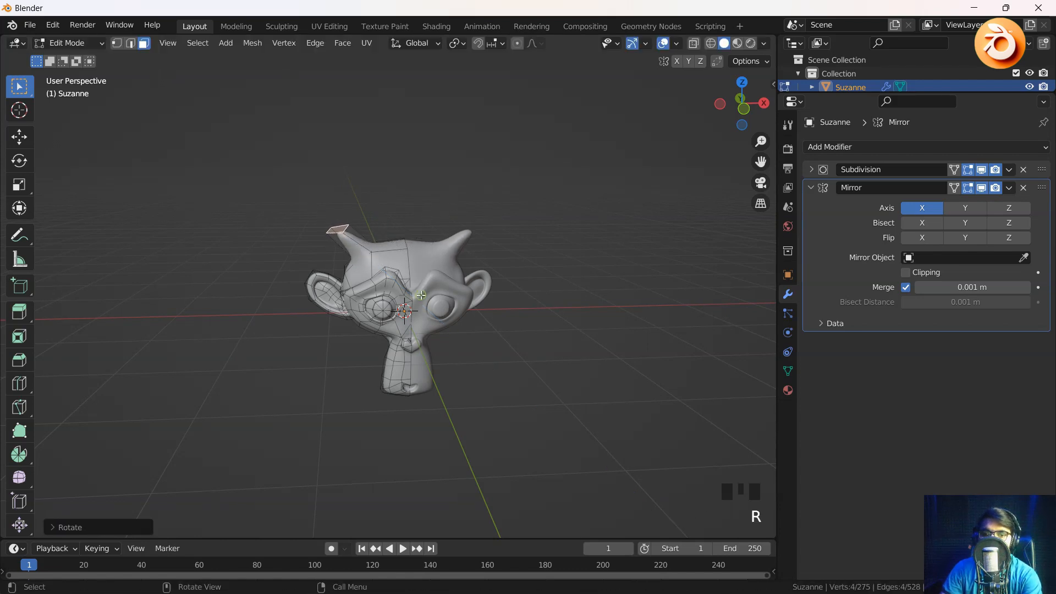
# Extrude a second horn segment upward from the end face and rotate the new tip face inward.
pyautogui.press('e')
pyautogui.click(423, 254)
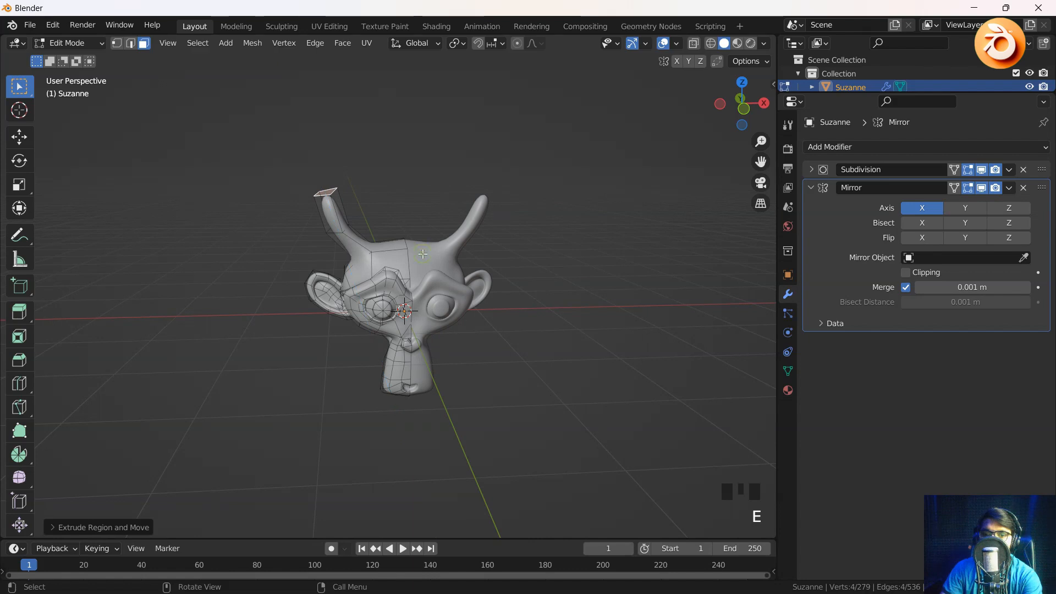
pyautogui.press('r')
pyautogui.click(403, 310)
# Extrude a third horn segment upward from the tip face and rotate the new end face further inward.
pyautogui.press('e')
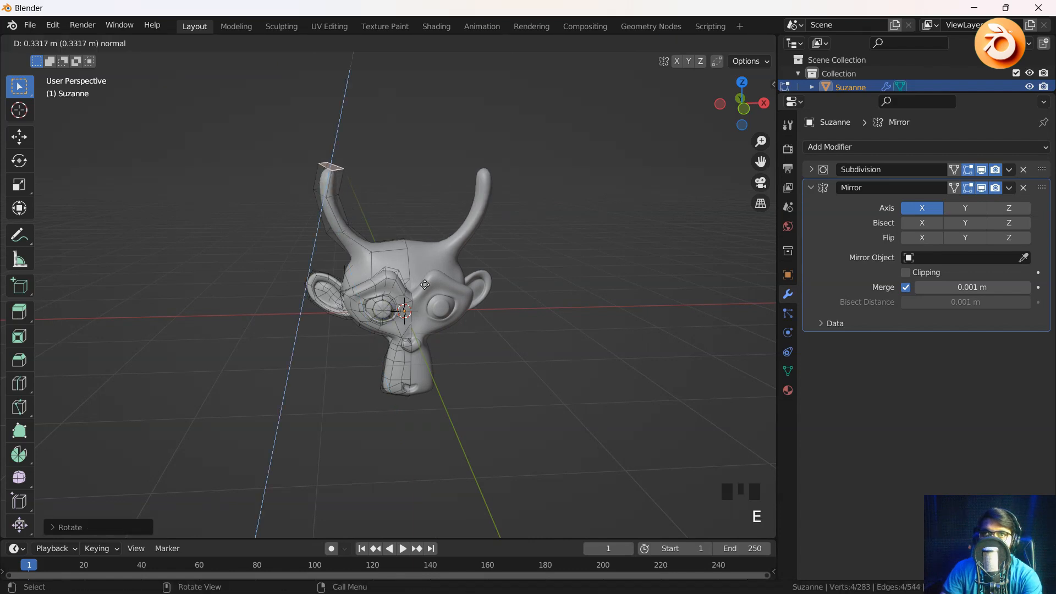
pyautogui.click(458, 273)
pyautogui.press('r')
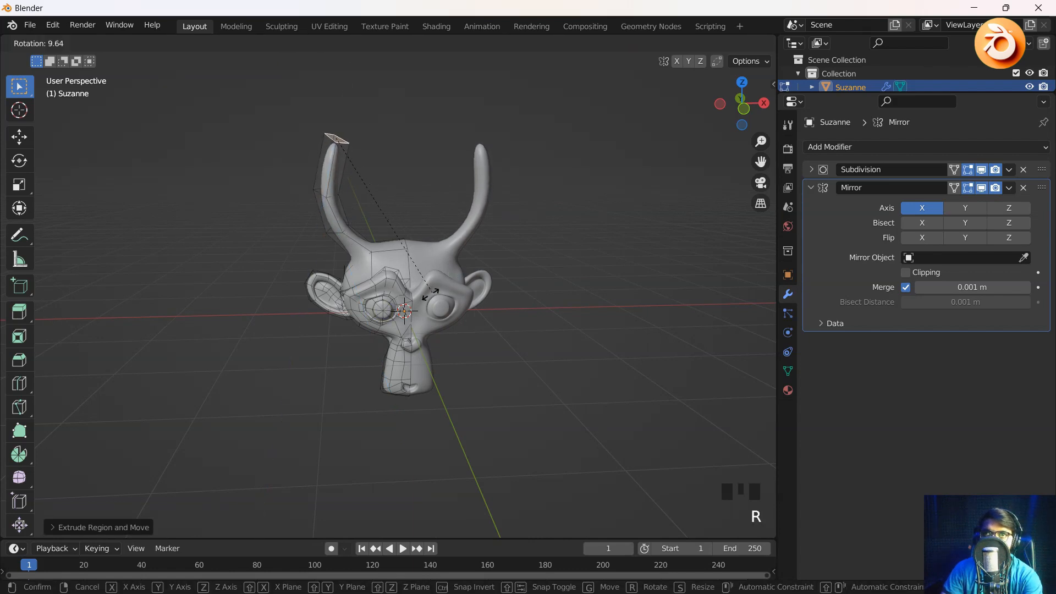
pyautogui.click(384, 325)
pyautogui.press('r')
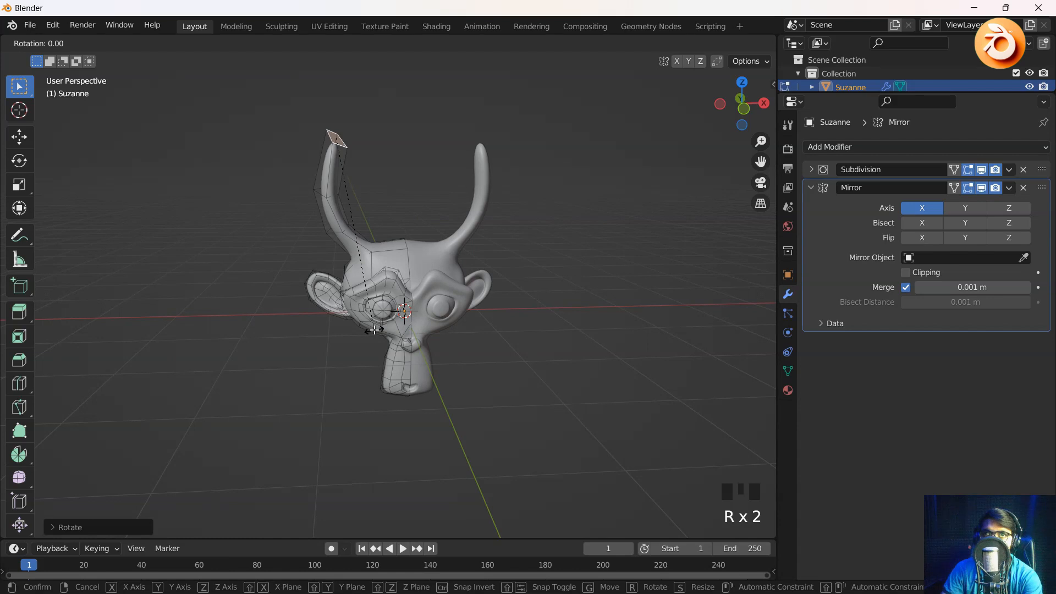
pyautogui.click(374, 329)
# Extrude a last long horn segment inward from the end face and return to Object Mode.
pyautogui.press('e')
pyautogui.click(459, 315)
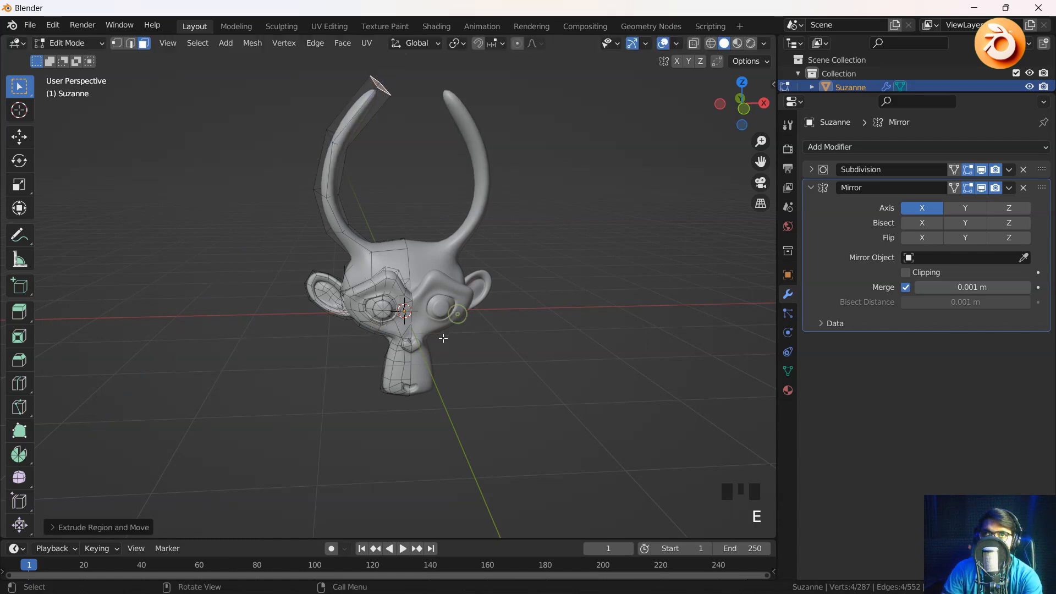
pyautogui.press('Tab')
pyautogui.moveTo(438, 329); pyautogui.dragTo(417, 309, button='middle')
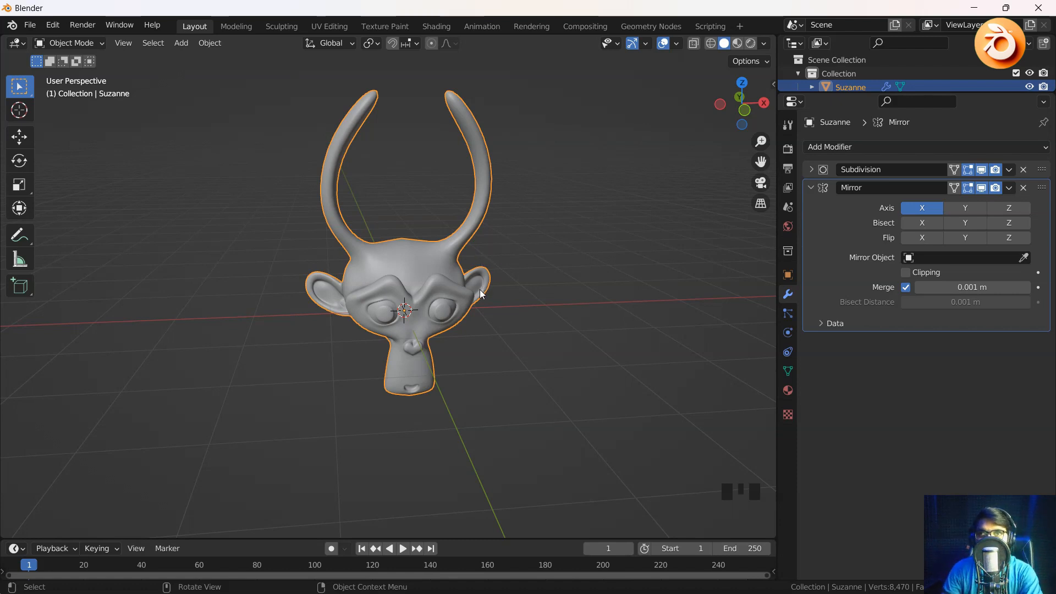
# Compare the head with and without mirroring by hiding the Mirror modifier in the viewport and showing it again.
pyautogui.scroll(4, 480, 289)
pyautogui.moveTo(442, 312); pyautogui.dragTo(401, 307, button='middle')
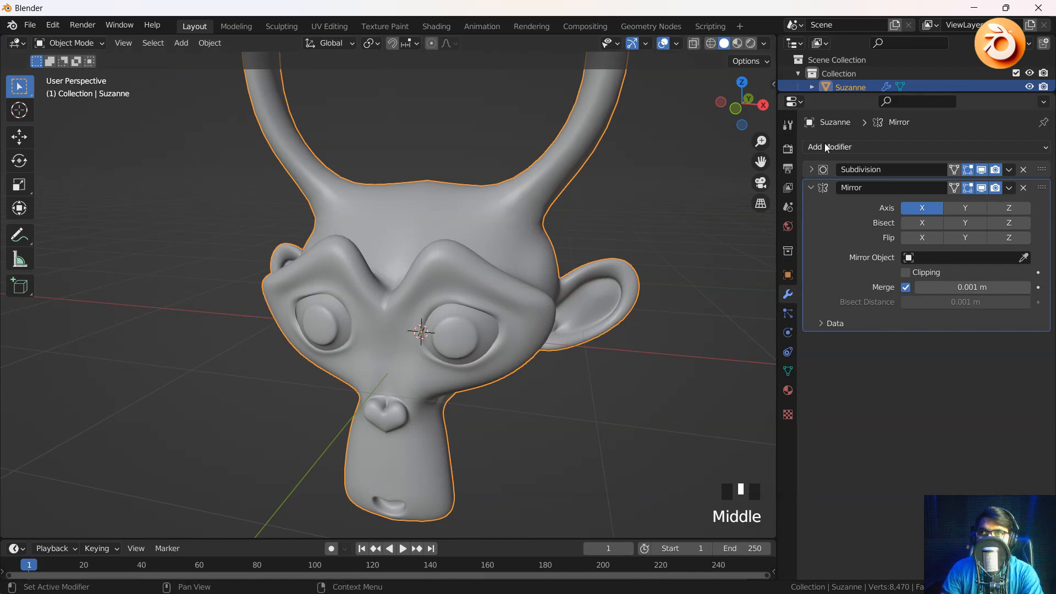
pyautogui.scroll(-5, 556, 232)
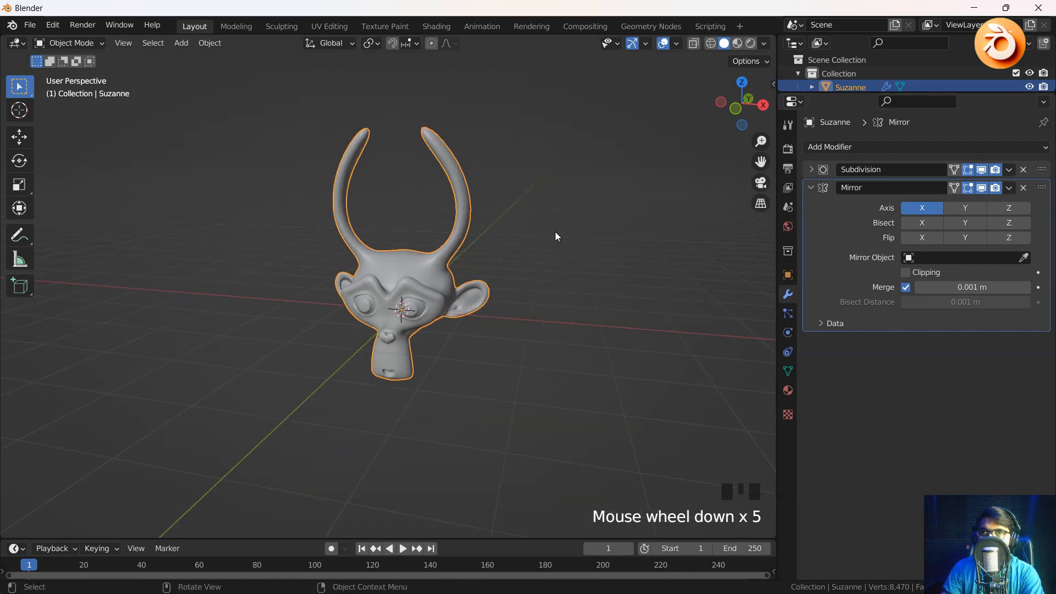
pyautogui.click(981, 188)
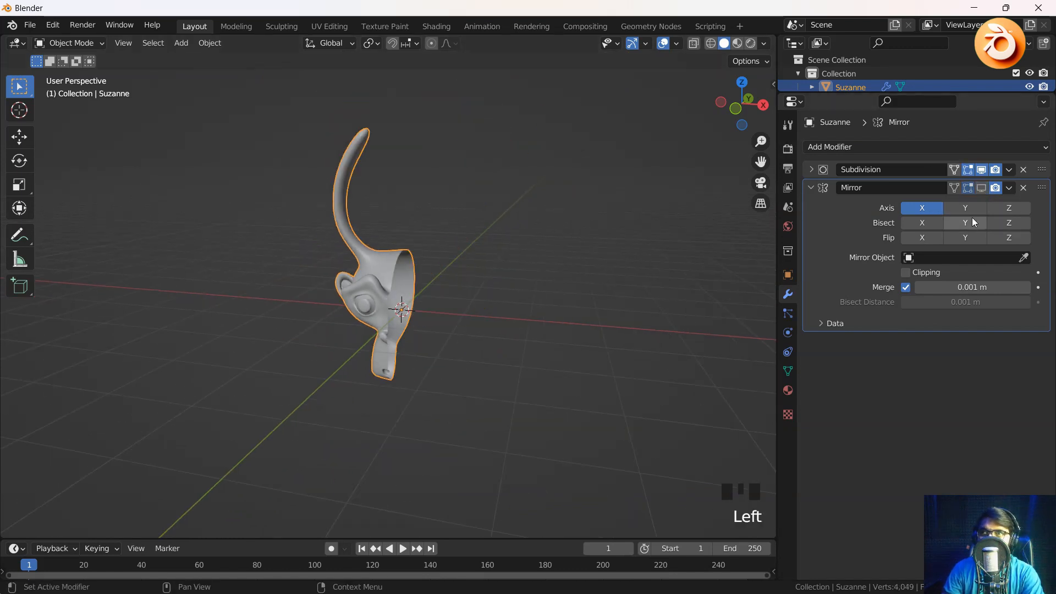
pyautogui.click(982, 188)
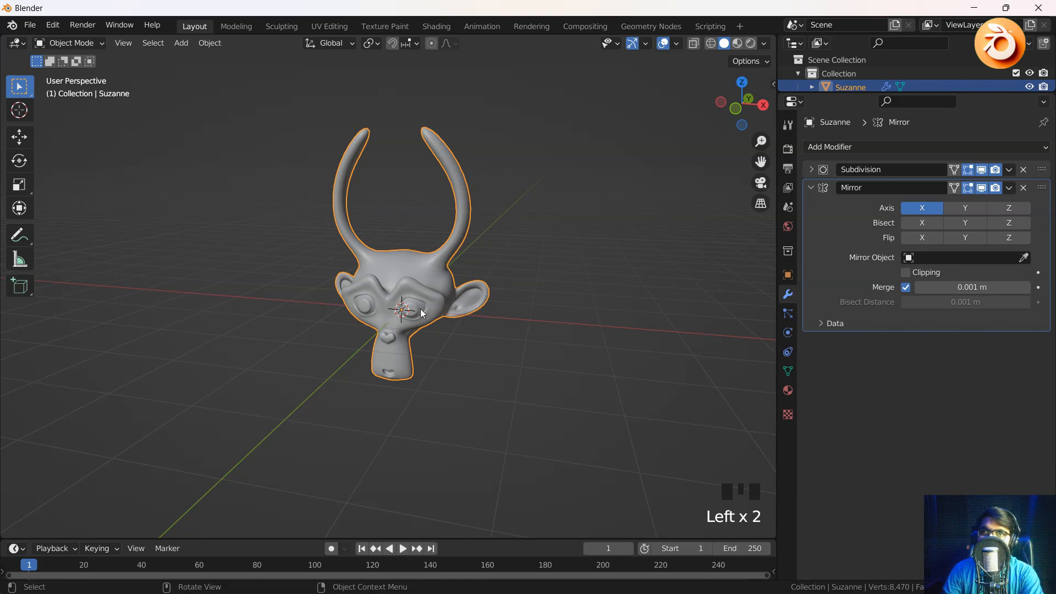
# Examine the mirrored head and both horns from the front, from the side and from above.
pyautogui.scroll(3, 421, 308)
pyautogui.moveTo(420, 309)
pyautogui.mouseDown(button='middle')
pyautogui.moveTo(455, 309)
pyautogui.moveTo(425, 321)
pyautogui.mouseUp(button='middle')
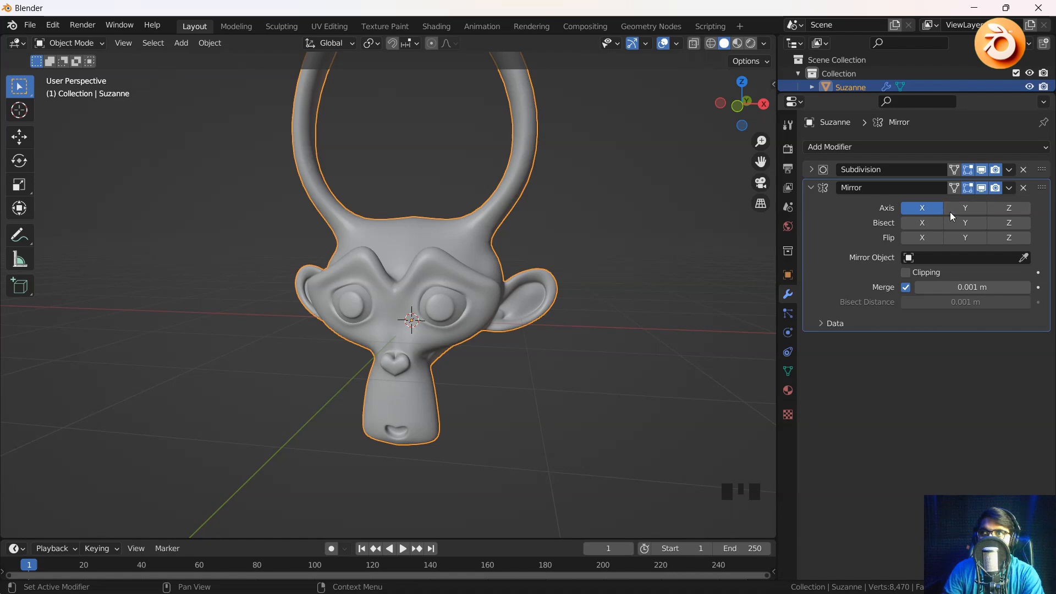
pyautogui.moveTo(668, 318); pyautogui.dragTo(601, 365, button='middle')
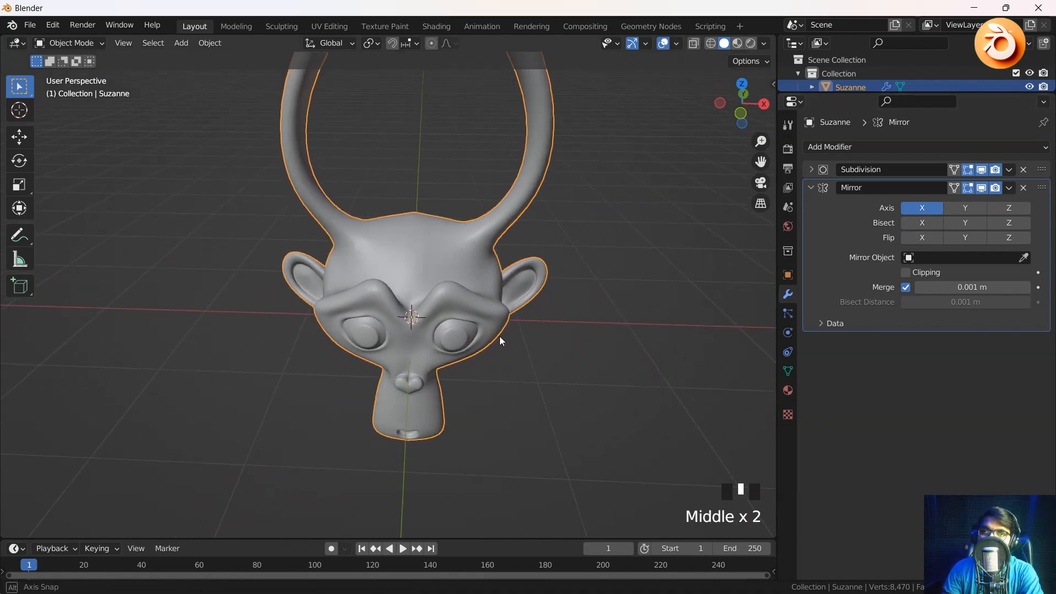
pyautogui.moveTo(499, 335); pyautogui.dragTo(532, 311, button='middle')
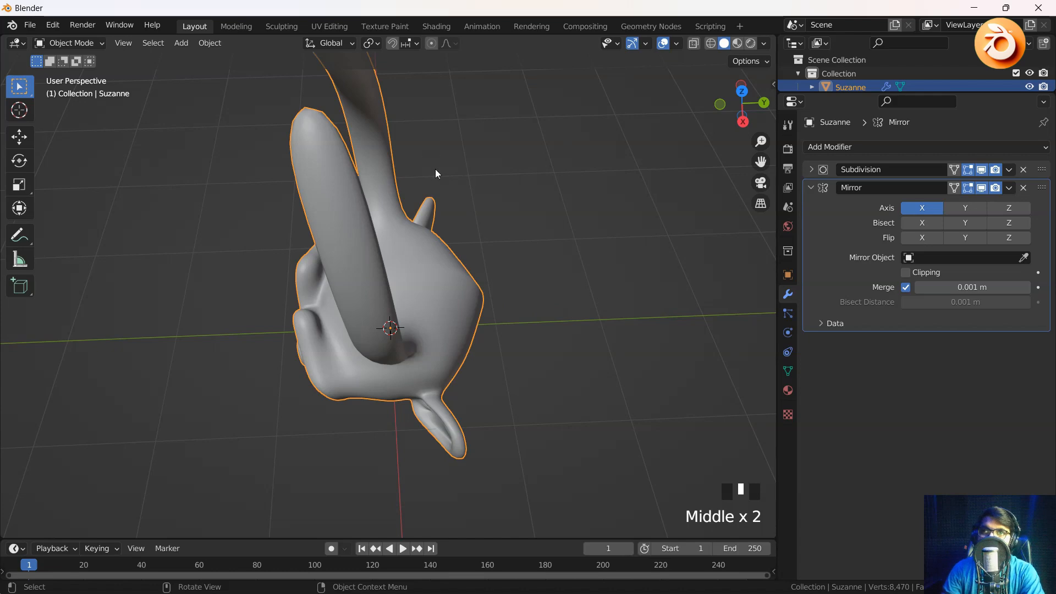
pyautogui.moveTo(468, 287); pyautogui.dragTo(614, 218, button='middle')
pyautogui.moveTo(514, 206); pyautogui.dragTo(504, 206, button='middle')
pyautogui.scroll(3, 446, 269)
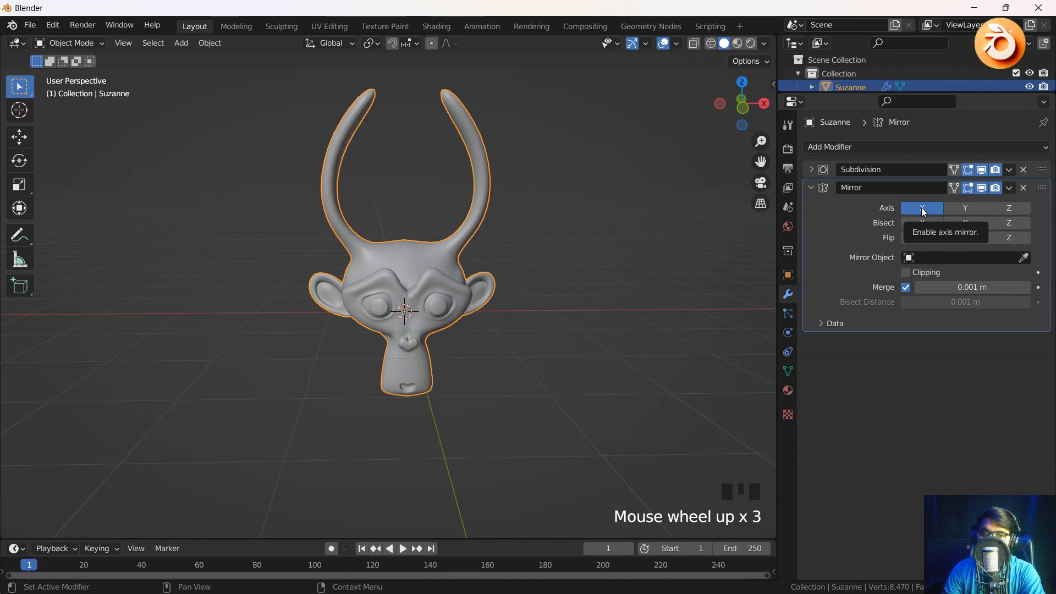
pyautogui.moveTo(456, 267); pyautogui.dragTo(457, 276, button='middle')
# Hide the Mirror modifier's viewport result, inspect the open side of the half head, and show it again.
pyautogui.click(982, 188)
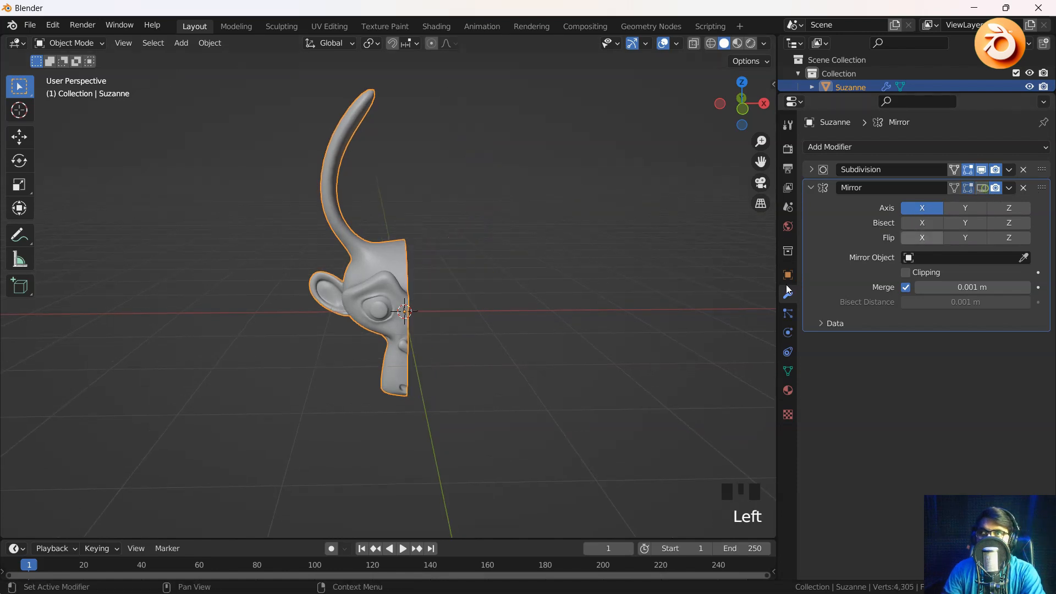
pyautogui.moveTo(396, 308); pyautogui.dragTo(500, 392, button='middle')
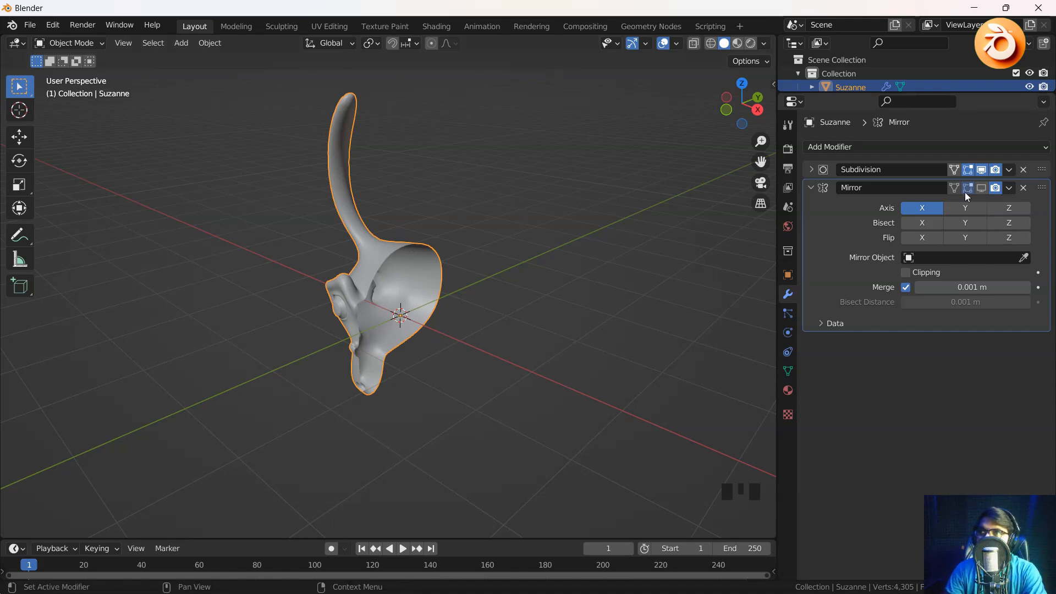
pyautogui.click(982, 188)
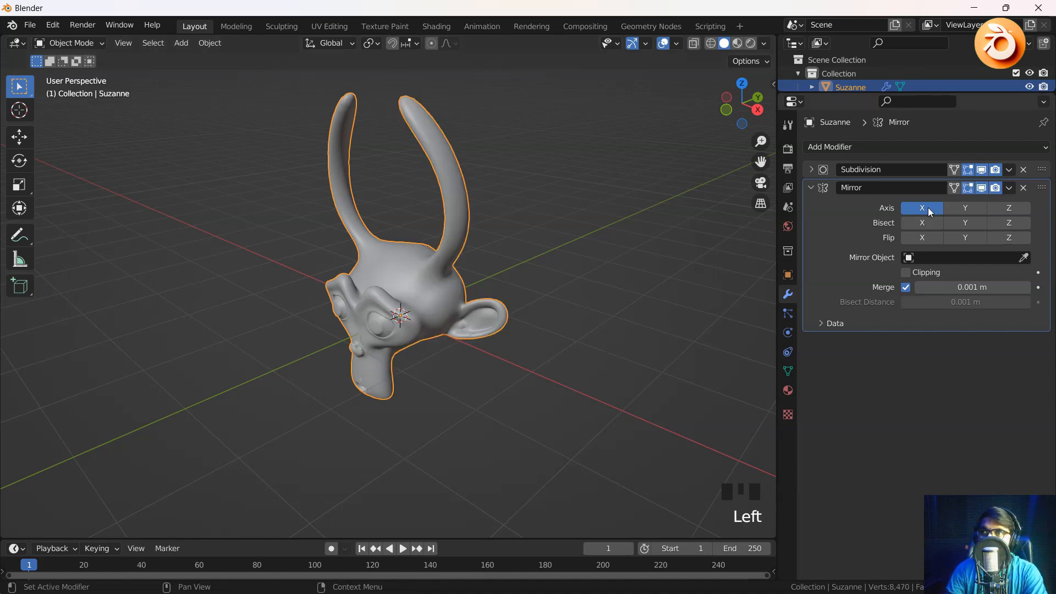
# Switch the Mirror modifier to the Y axis only and inspect the front-to-back mirroring.
pyautogui.click(923, 208)
pyautogui.moveTo(352, 342); pyautogui.dragTo(483, 315, button='middle')
pyautogui.click(978, 210)
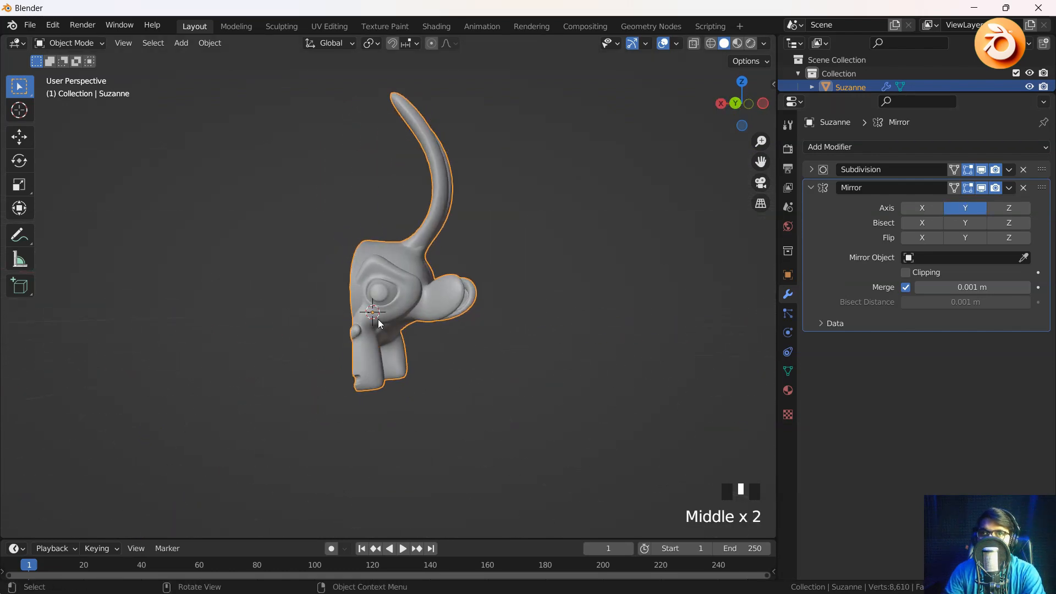
pyautogui.moveTo(330, 330); pyautogui.dragTo(548, 286, button='middle')
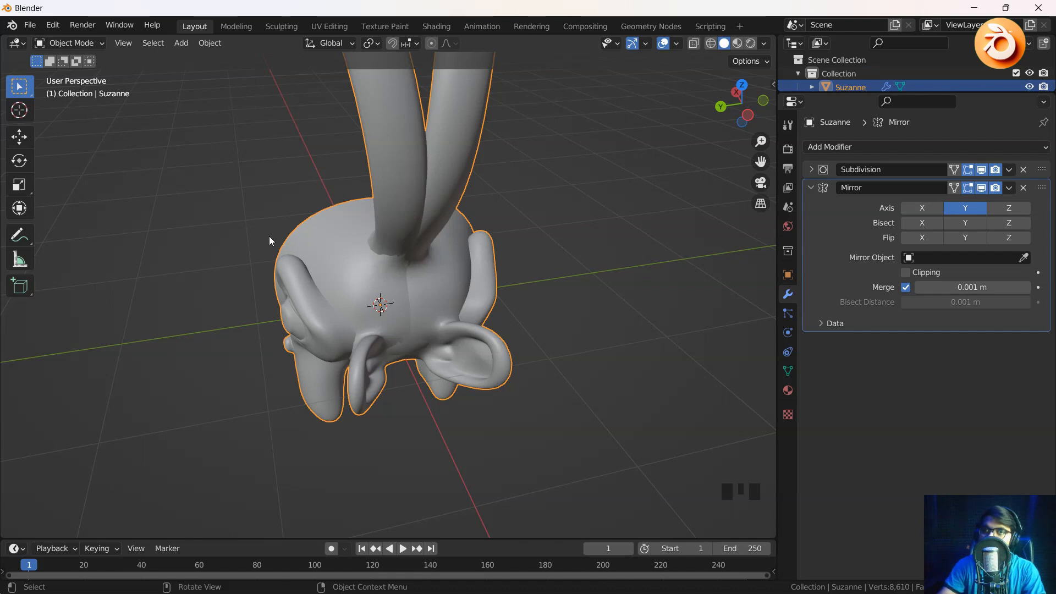
# Switch the Mirror modifier to the Z axis only and inspect the vertical mirroring from the front.
pyautogui.click(966, 207)
pyautogui.moveTo(502, 355); pyautogui.dragTo(399, 324, button='middle')
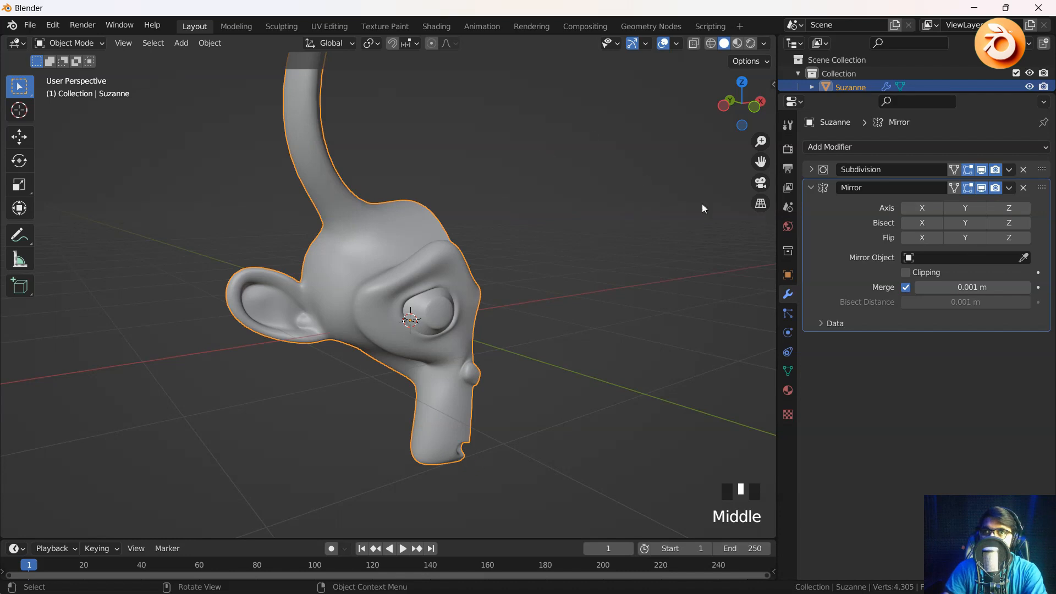
pyautogui.click(1009, 208)
pyautogui.scroll(-3, 481, 320)
pyautogui.moveTo(481, 320); pyautogui.dragTo(383, 312, button='middle')
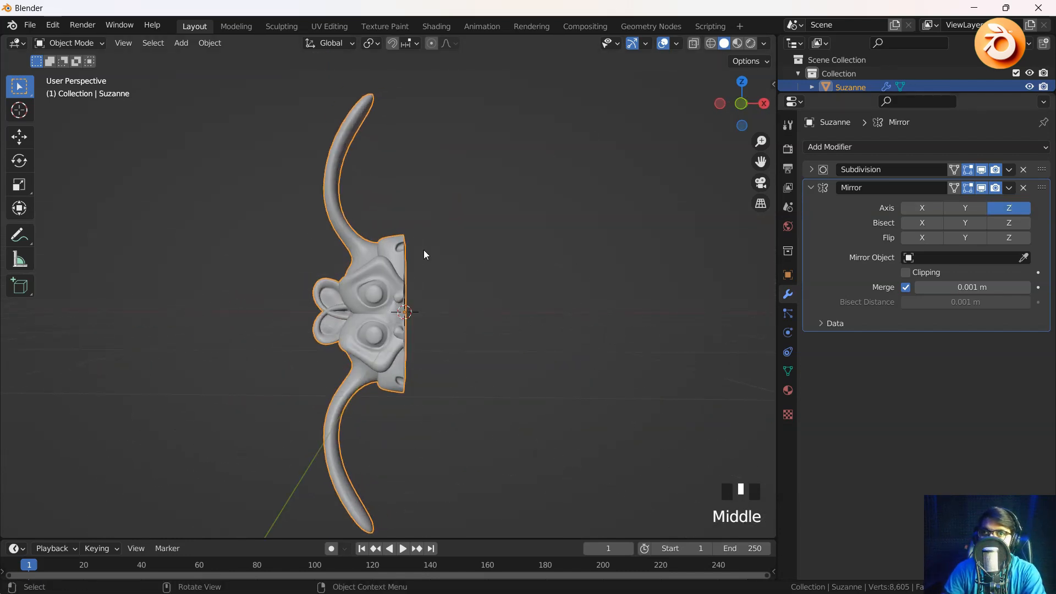
# Enable the X and Y mirror axes in addition to Z and inspect the combined shape.
pyautogui.click(937, 207)
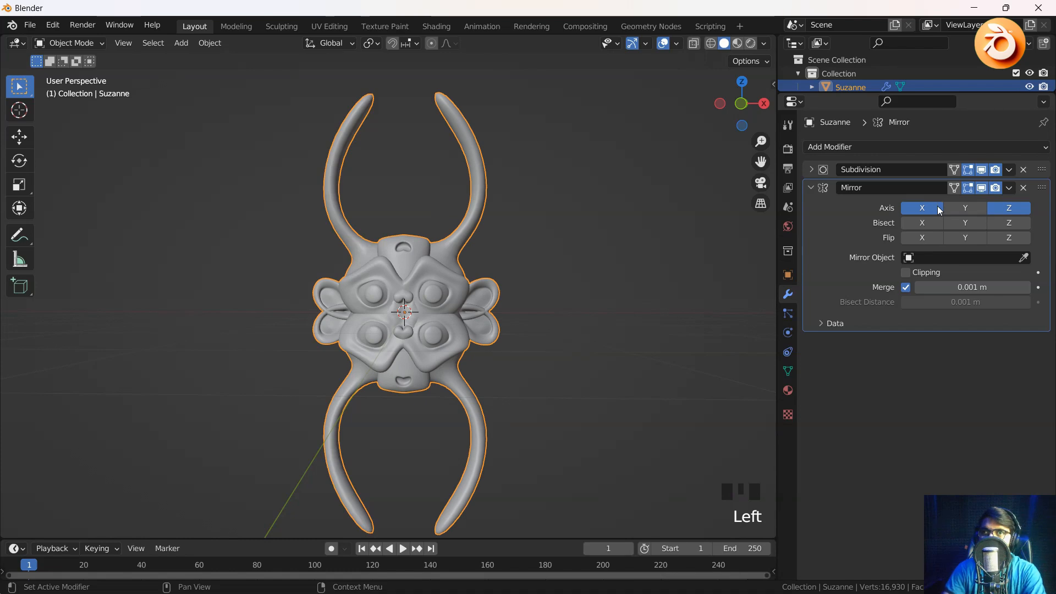
pyautogui.click(966, 208)
pyautogui.moveTo(555, 320); pyautogui.dragTo(401, 308, button='middle')
pyautogui.scroll(2, 401, 301)
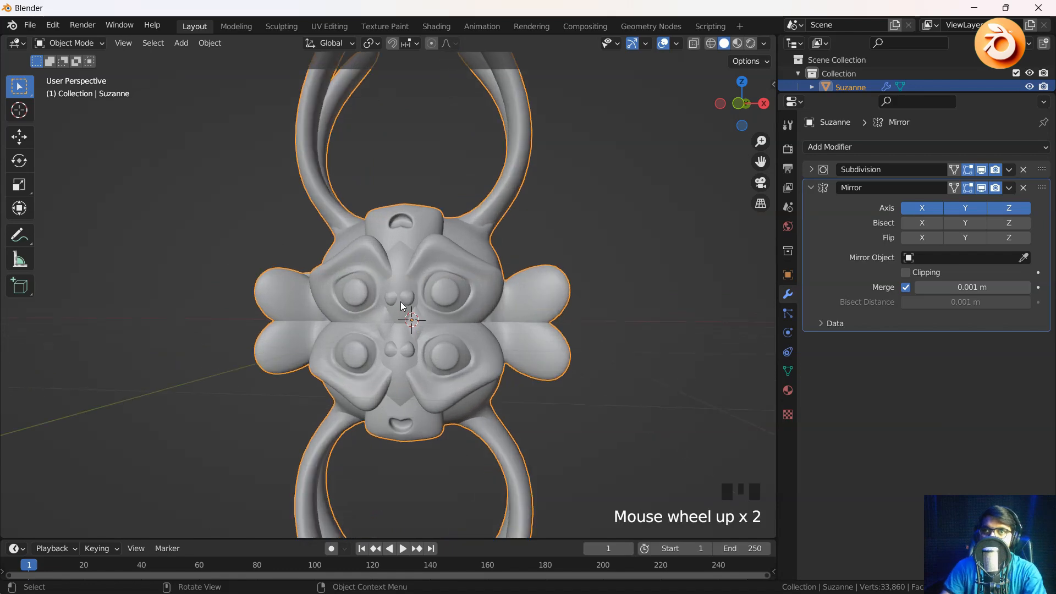
# Turn off the Z mirror axis, keeping X and Y enabled, and inspect the overlapping heads from the side.
pyautogui.click(970, 211)
pyautogui.click(969, 209)
pyautogui.click(1015, 208)
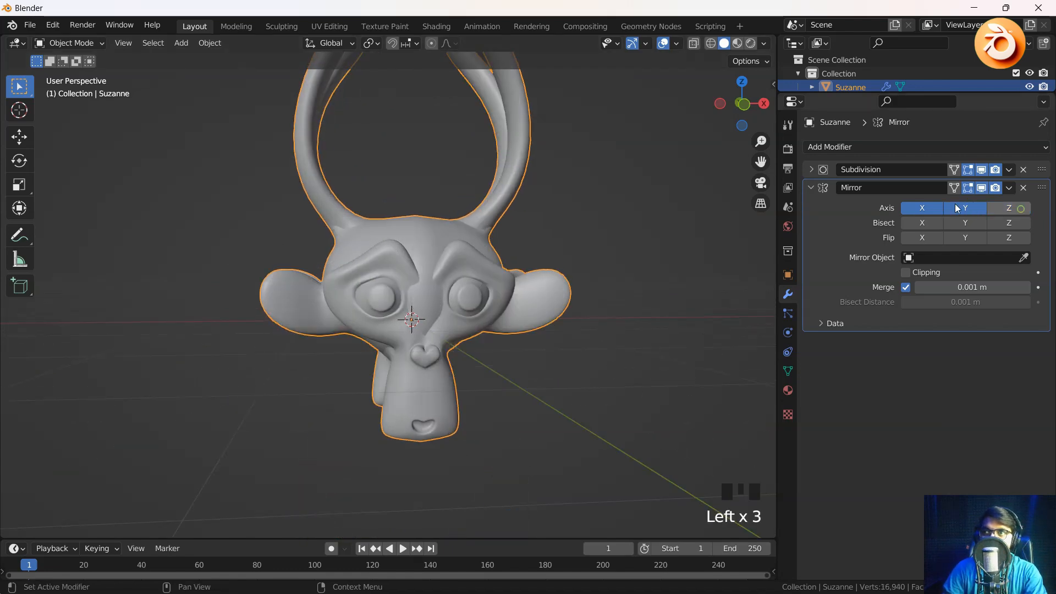
pyautogui.moveTo(385, 291); pyautogui.dragTo(523, 308, button='middle')
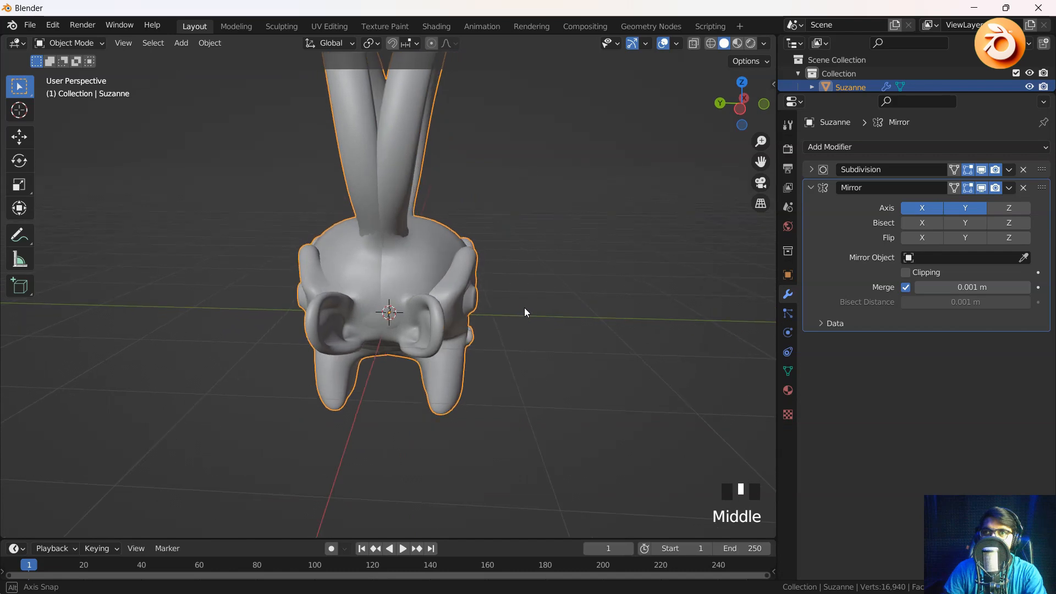
pyautogui.moveTo(457, 336); pyautogui.dragTo(331, 296, button='middle')
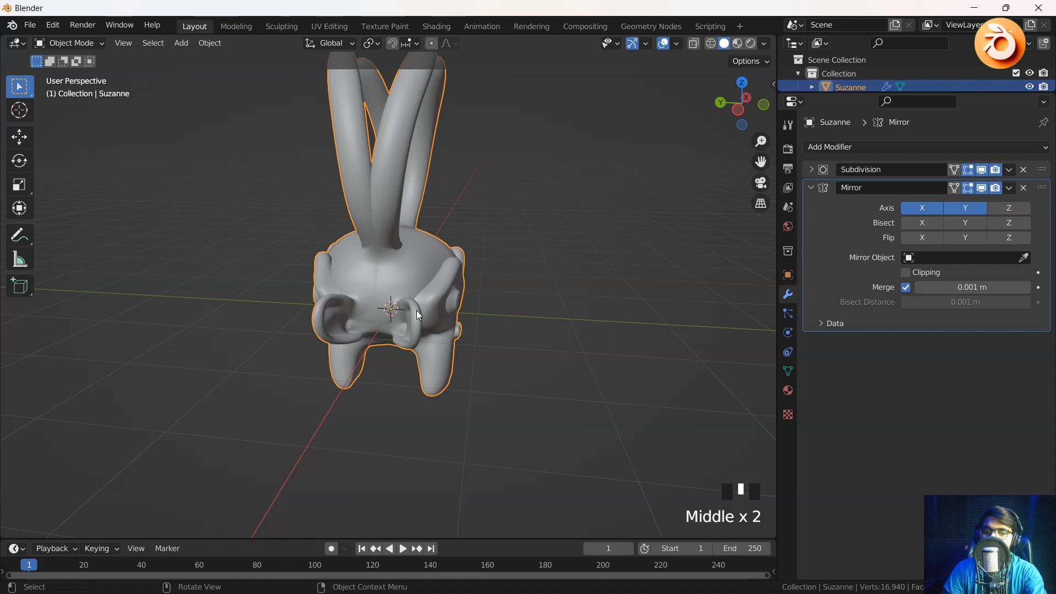
# Enter Edit Mode and select the linked mesh of the original half head with its horn.
pyautogui.press('Tab')
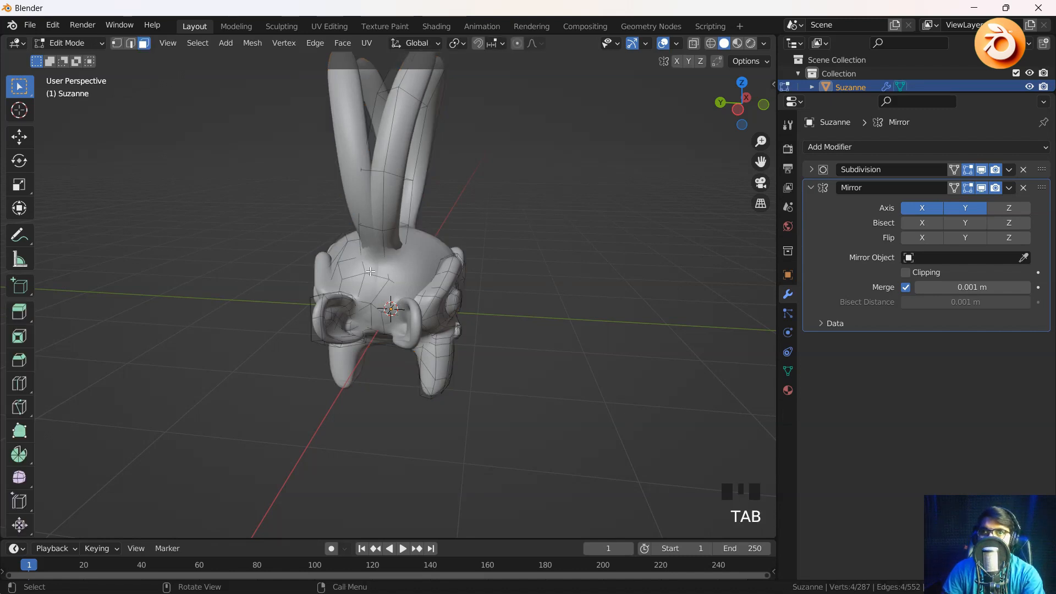
pyautogui.moveTo(370, 271); pyautogui.dragTo(269, 258, button='middle')
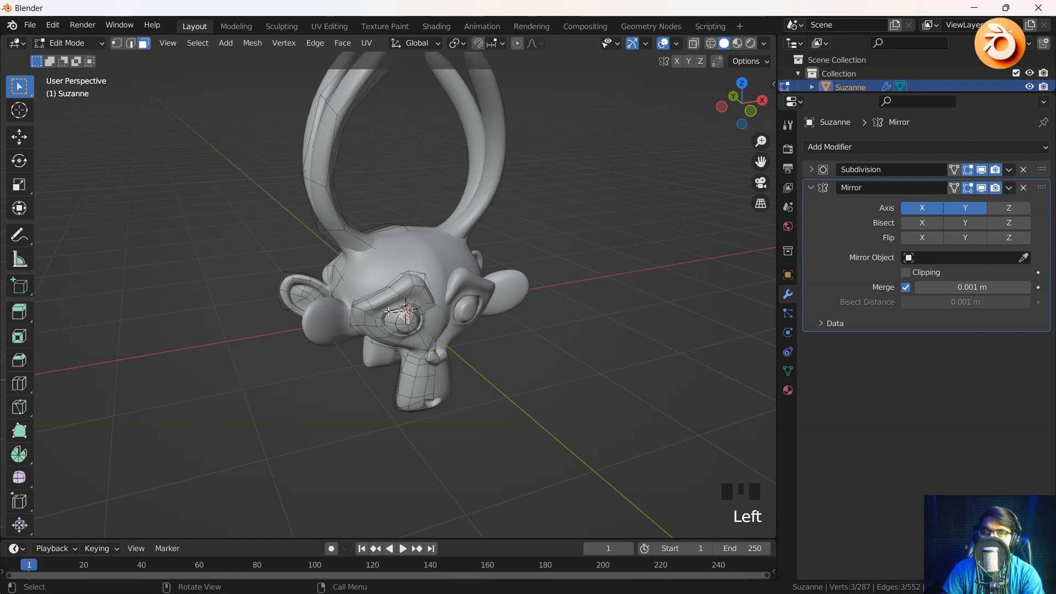
pyautogui.moveTo(412, 402); pyautogui.dragTo(444, 374, button='middle')
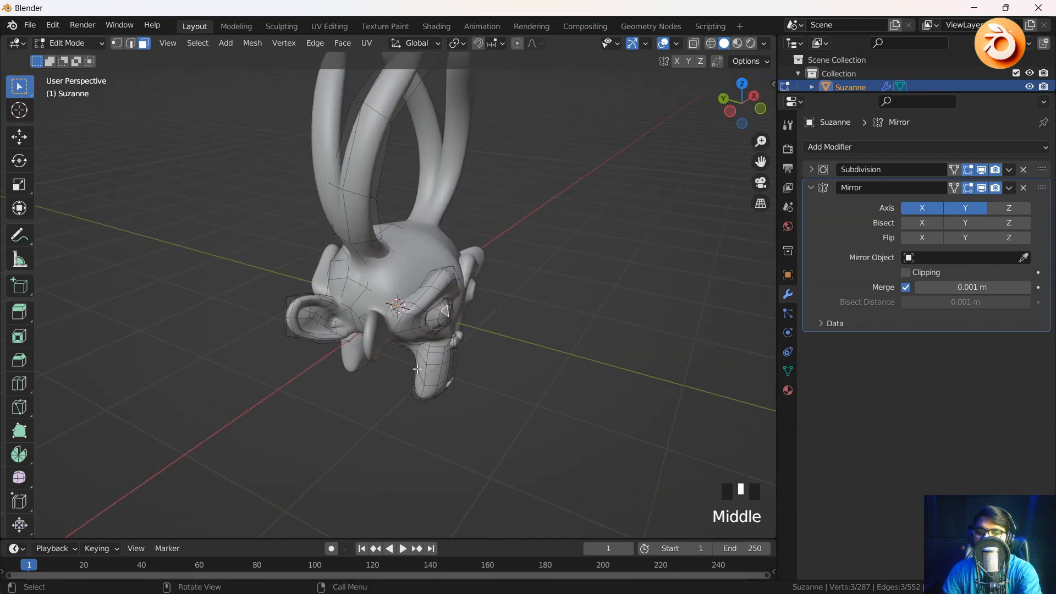
pyautogui.press('l')
pyautogui.moveTo(412, 313); pyautogui.dragTo(479, 209, button='middle')
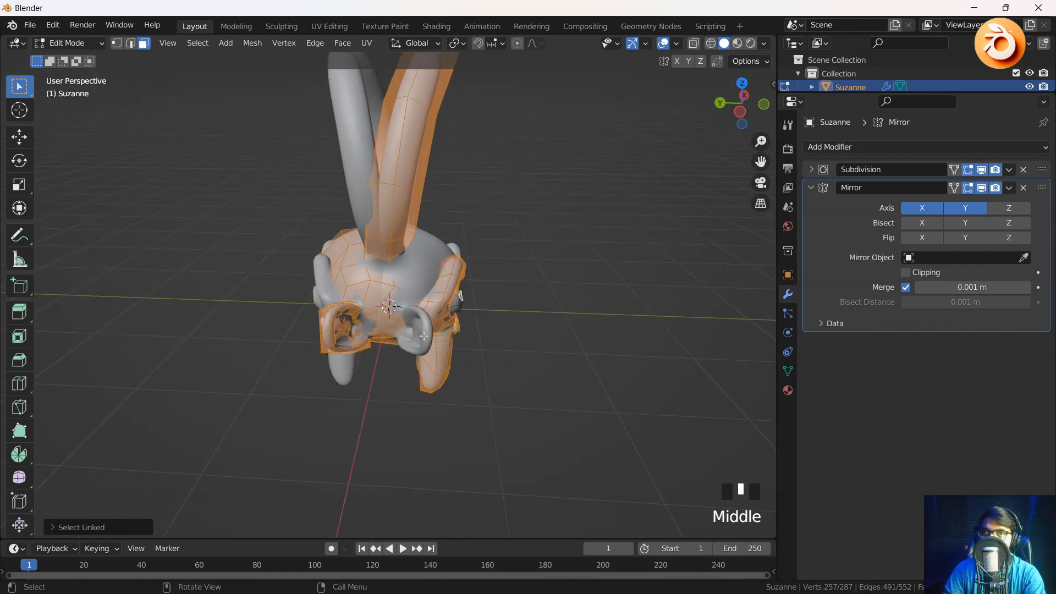
pyautogui.press('g')
pyautogui.press('y')
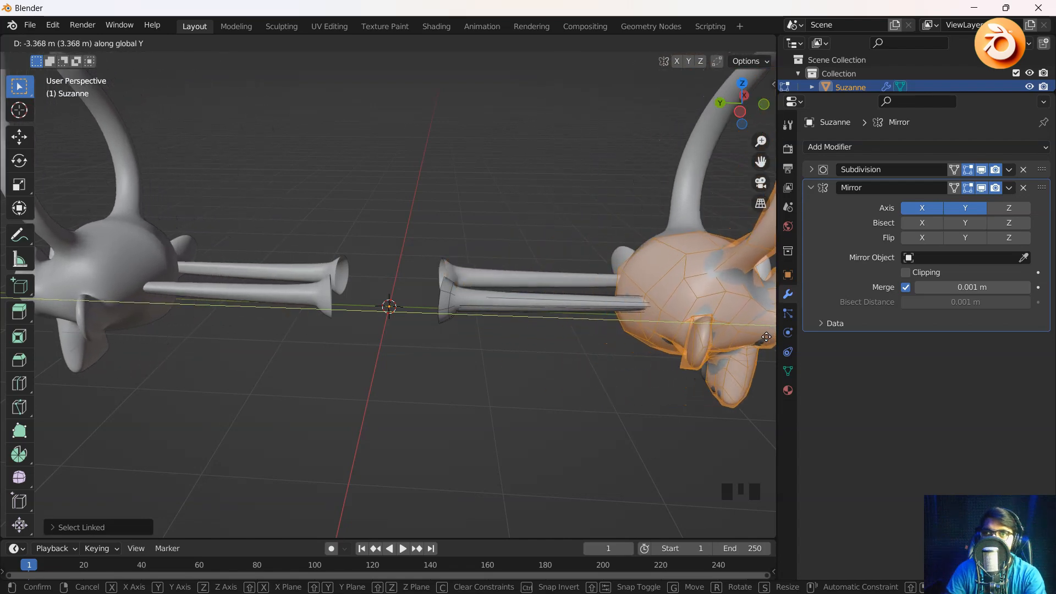
pyautogui.rightClick(530, 337)
# Add the linked eye mesh to the selection so that the entire half head is selected.
pyautogui.moveTo(452, 339); pyautogui.dragTo(383, 318, button='middle')
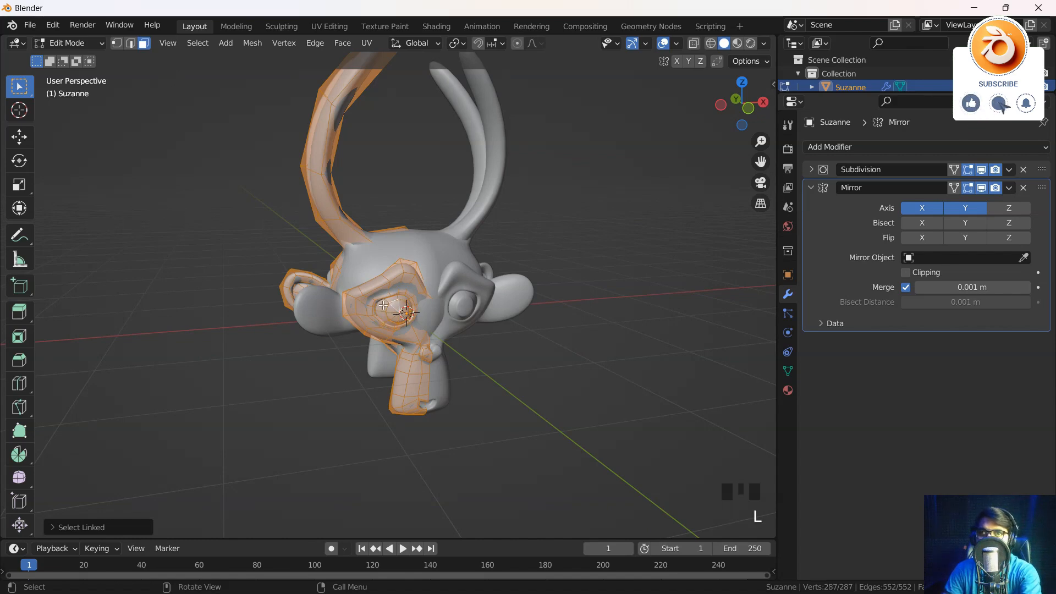
pyautogui.moveTo(386, 311); pyautogui.dragTo(420, 356, button='middle')
pyautogui.hotkey('alt', 'z')
pyautogui.hotkey('alt', 'z')
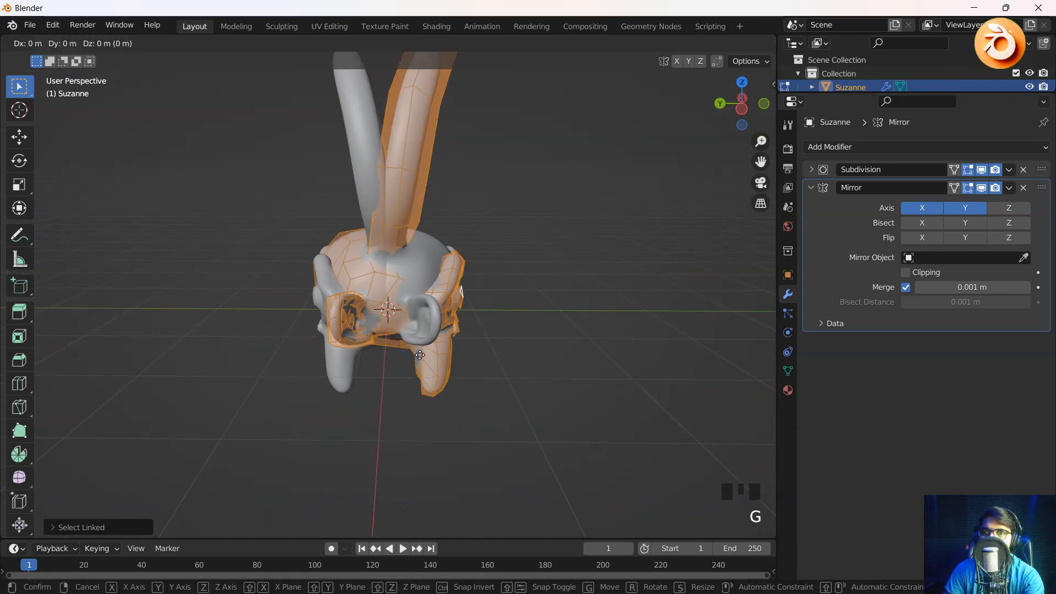
# Move the selected half head along the Y axis to separate the front and back heads, and return to Object Mode.
pyautogui.press('g')
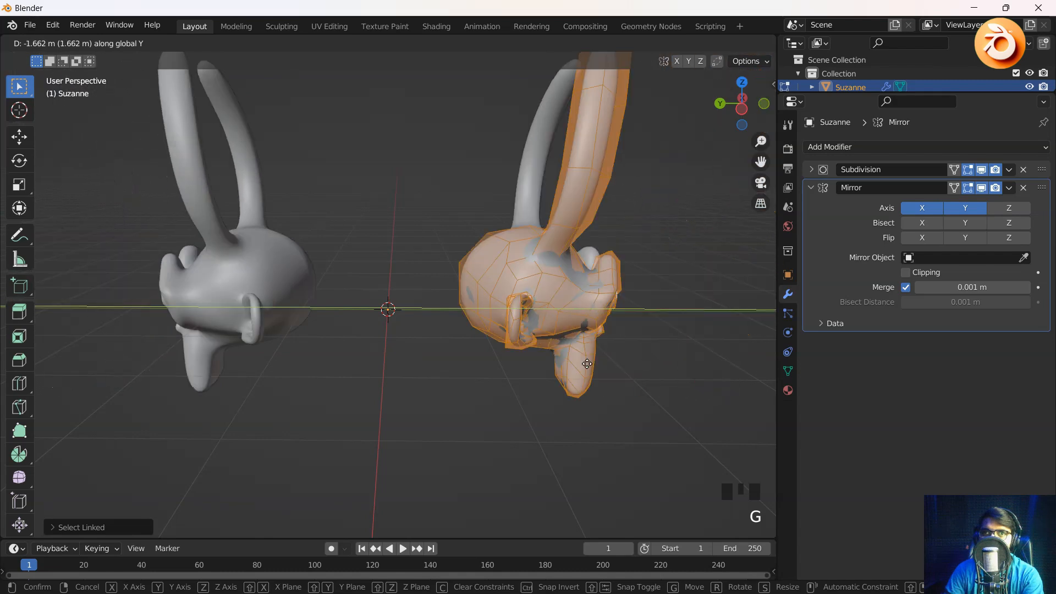
pyautogui.click(327, 356)
pyautogui.moveTo(328, 356); pyautogui.dragTo(208, 354, button='middle')
pyautogui.scroll(-2, 469, 328)
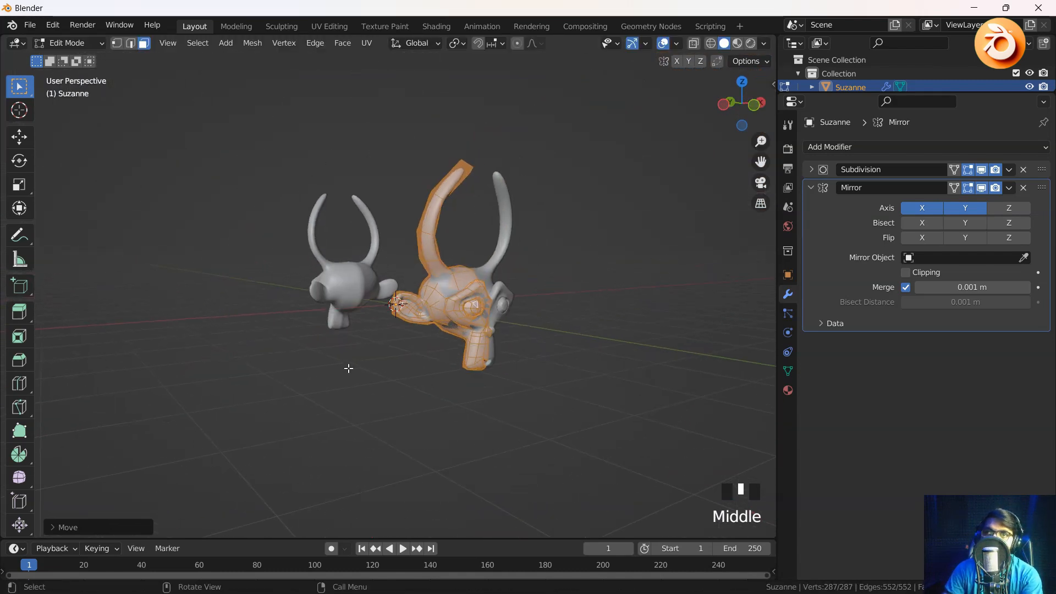
pyautogui.press('Tab')
pyautogui.moveTo(357, 373); pyautogui.dragTo(404, 388, button='middle')
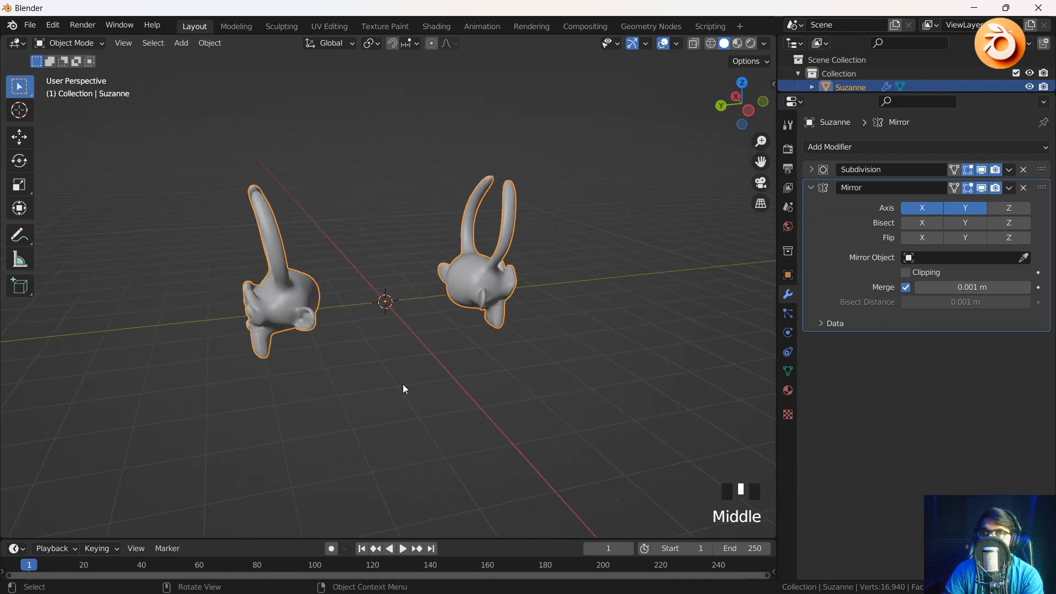
# Move the whole mirrored monkey object away from the world origin in Object Mode and enter Edit Mode.
pyautogui.click(404, 389)
pyautogui.moveTo(361, 359); pyautogui.dragTo(366, 299, button='middle')
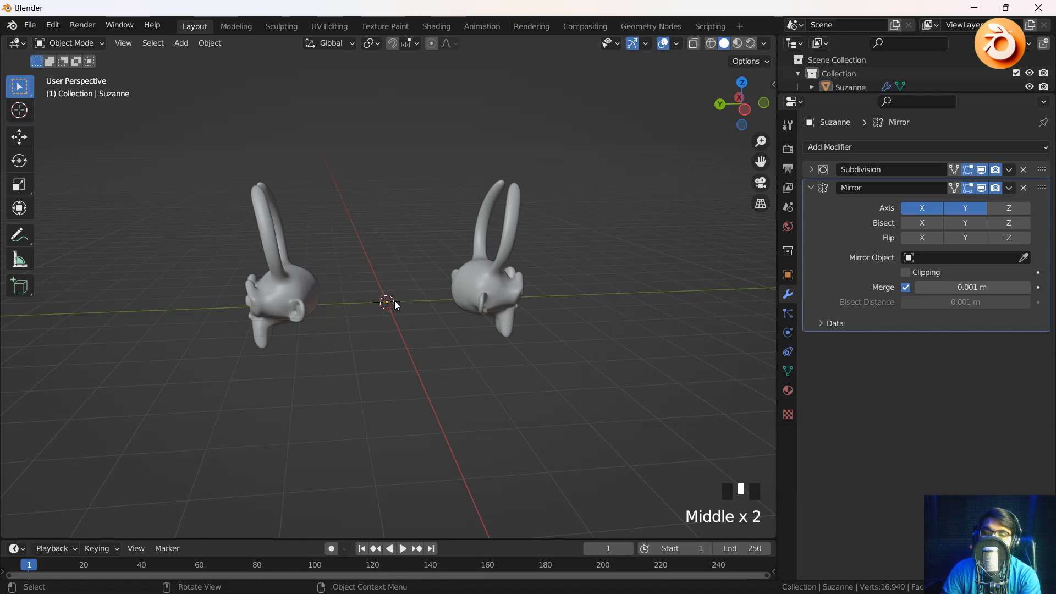
pyautogui.scroll(5, 394, 307)
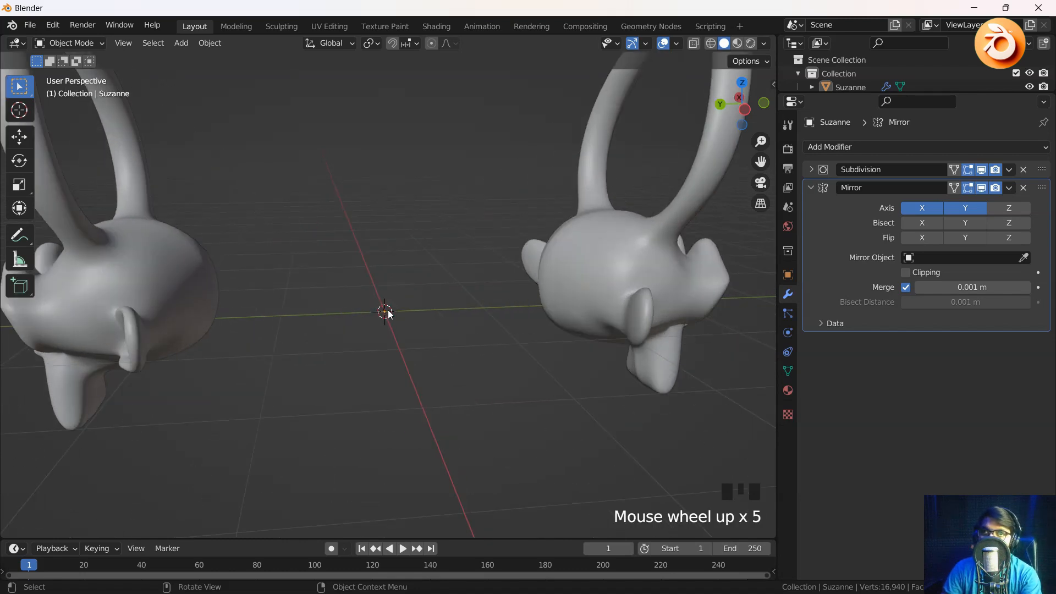
pyautogui.moveTo(389, 325); pyautogui.dragTo(359, 330, button='middle')
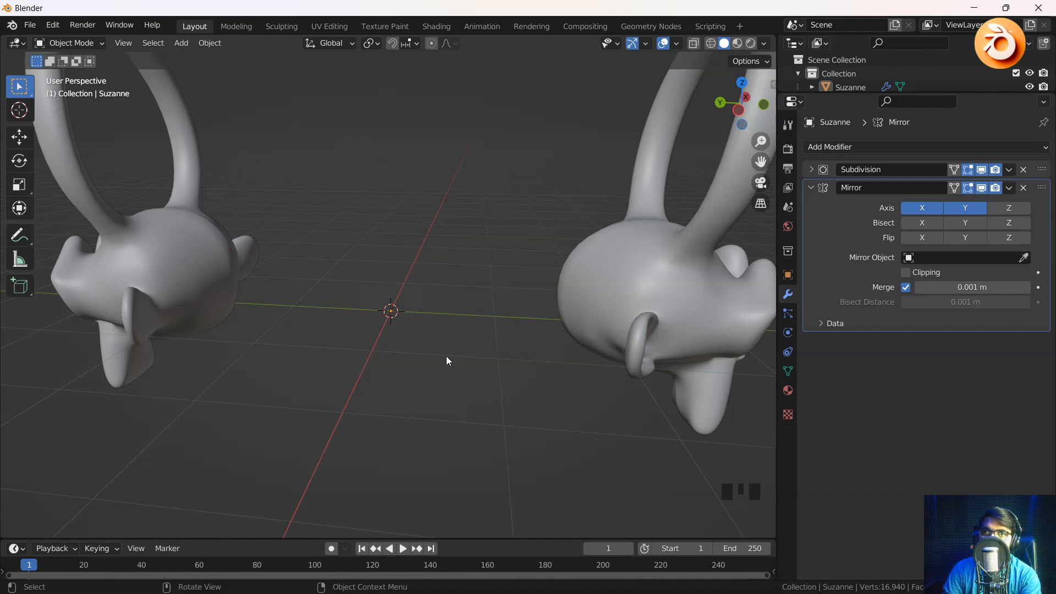
pyautogui.scroll(-5, 446, 357)
pyautogui.click(502, 327)
pyautogui.press('g')
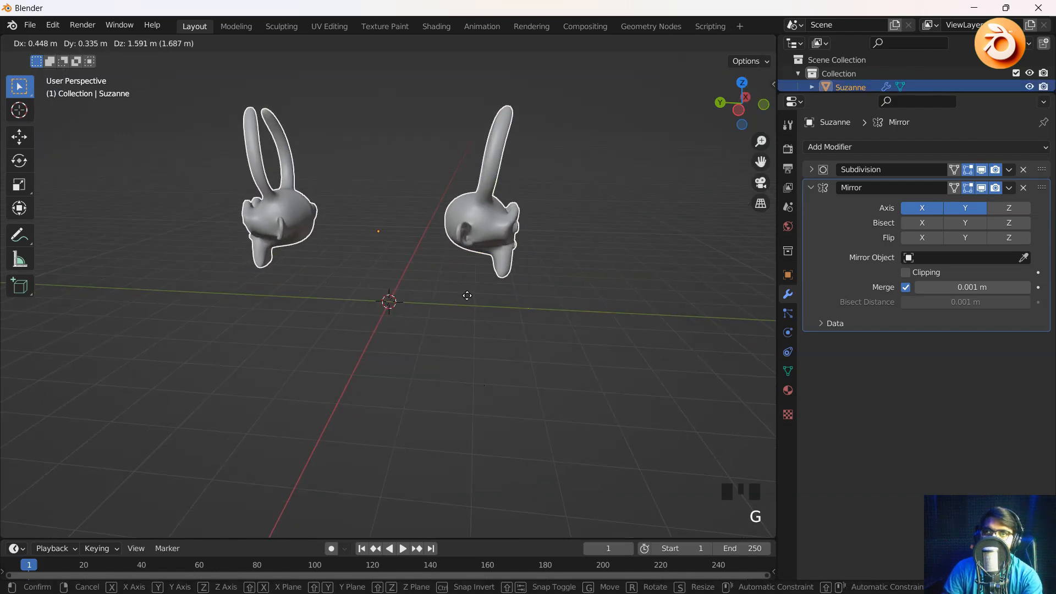
pyautogui.click(467, 295)
pyautogui.press('Tab')
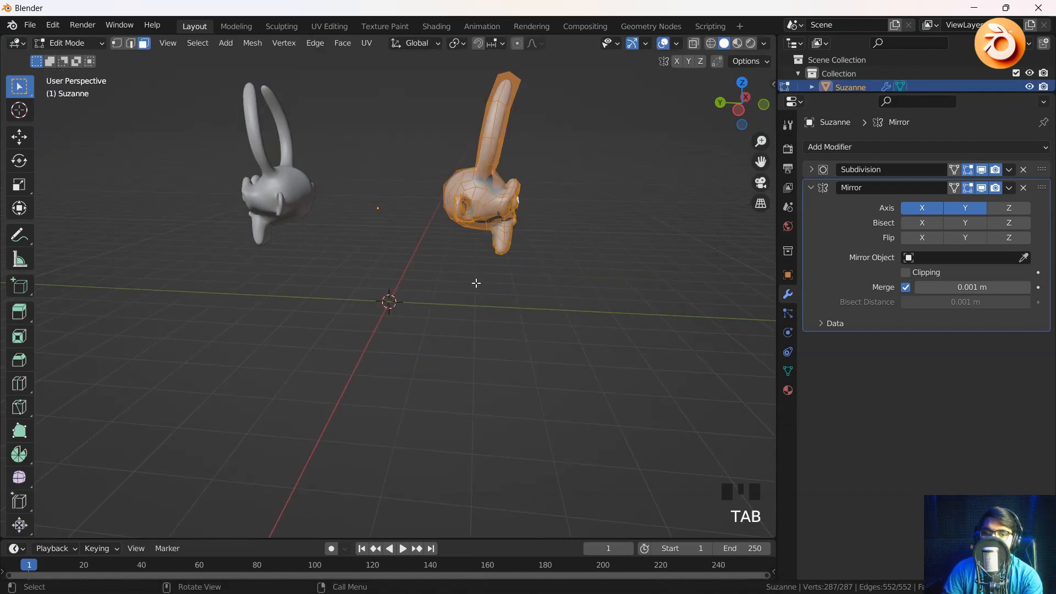
# Try moving the selected half head along the X axis across the mirror line in the top view, and undo the move.
pyautogui.press('g')
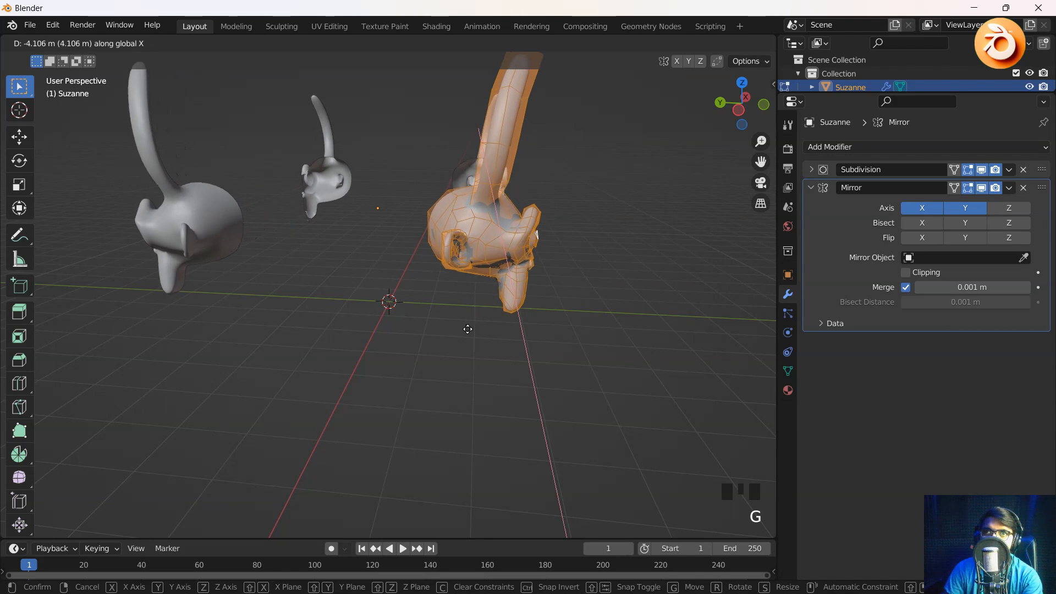
pyautogui.click(469, 319)
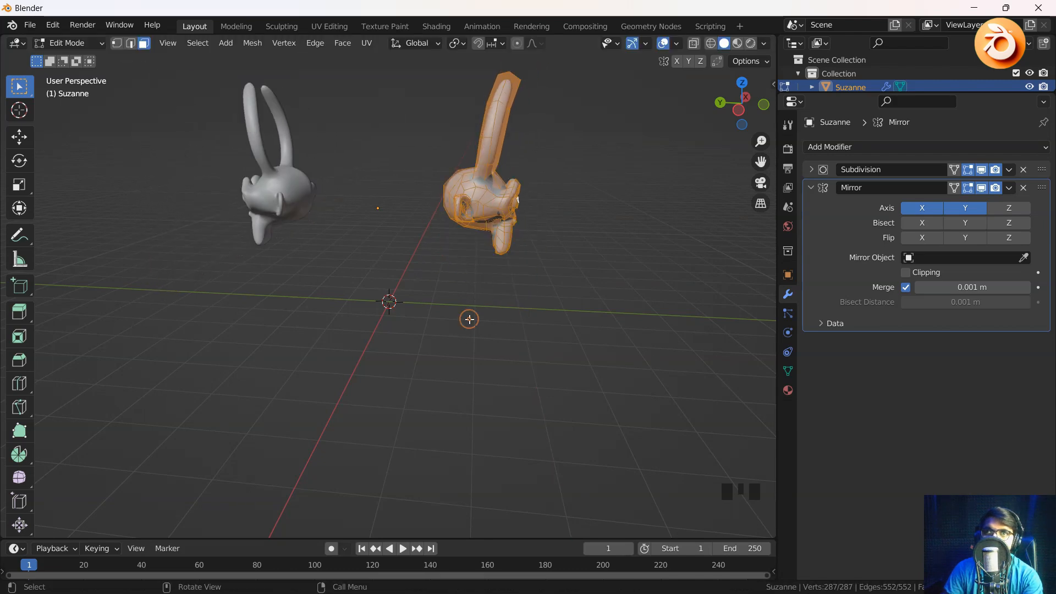
pyautogui.moveTo(392, 215); pyautogui.dragTo(268, 306, button='middle')
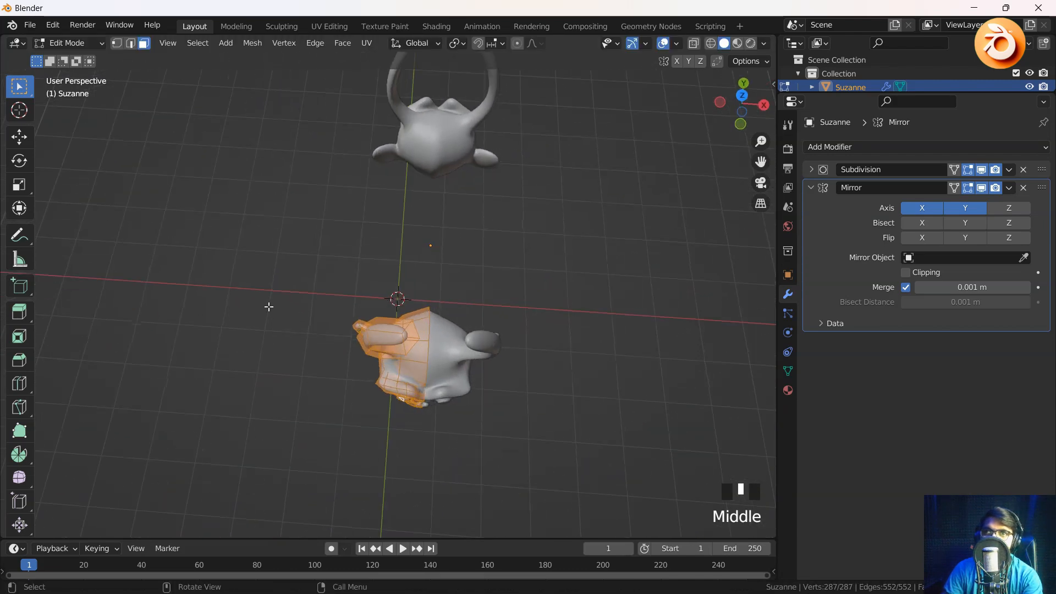
pyautogui.press('`')
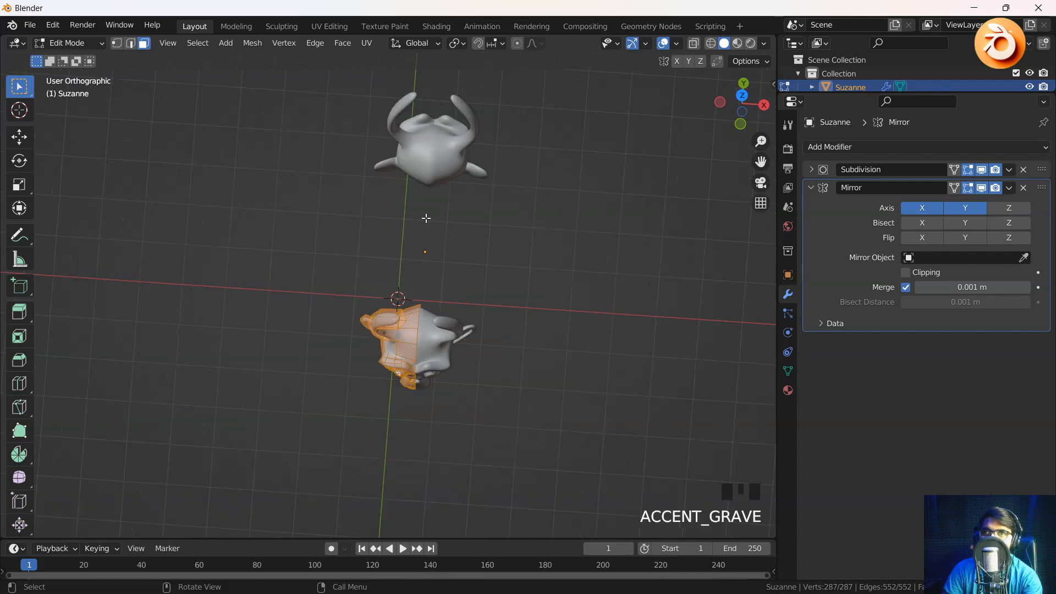
pyautogui.scroll(3, 427, 304)
pyautogui.keyDown('shift'); pyautogui.moveTo(438, 309); pyautogui.dragTo(408, 238, button='middle'); pyautogui.keyUp('shift')
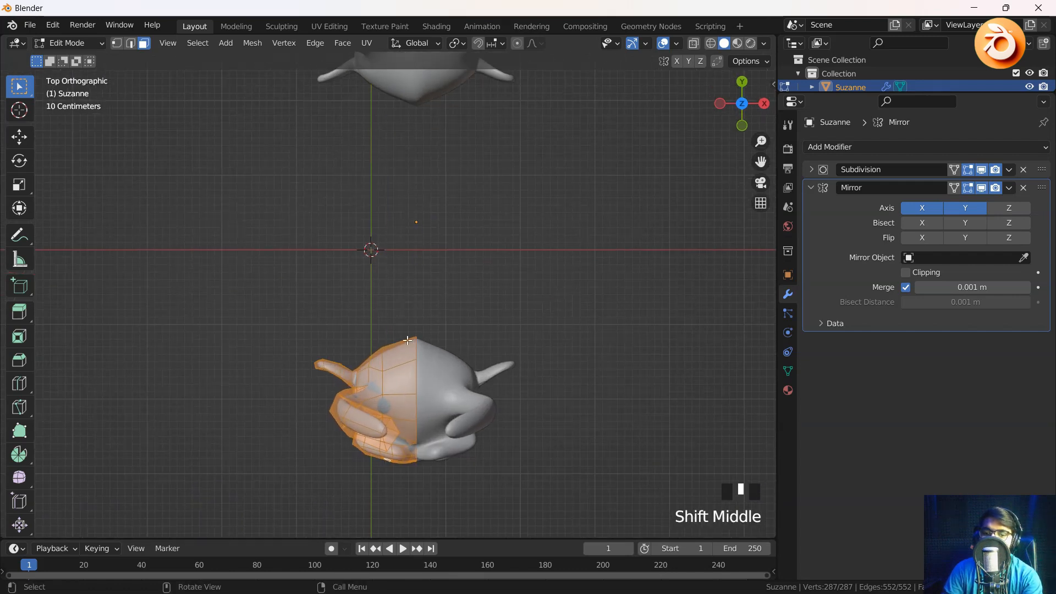
pyautogui.press('g')
pyautogui.press('x')
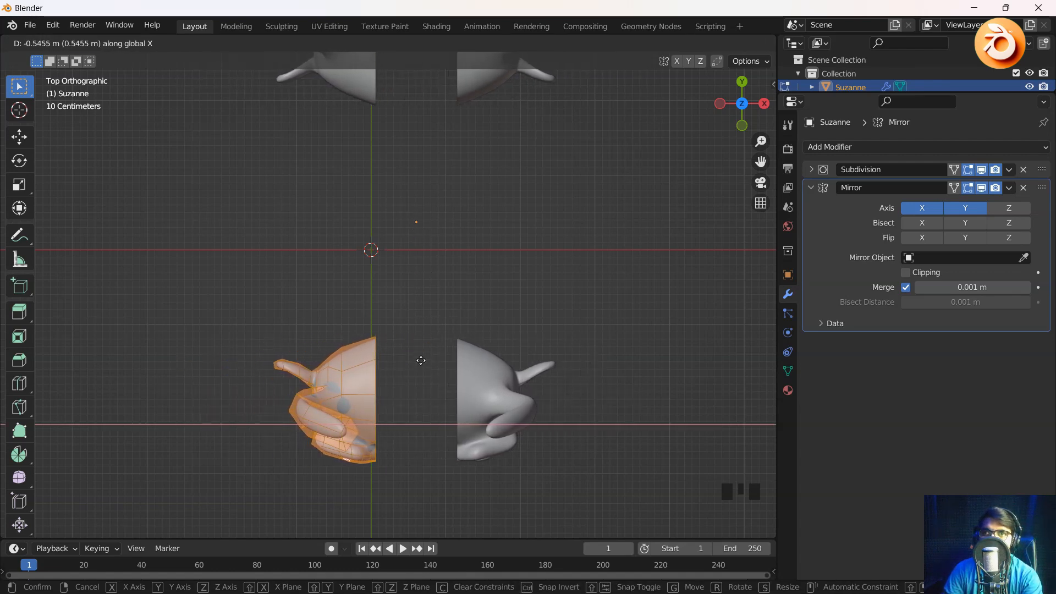
pyautogui.click(492, 318)
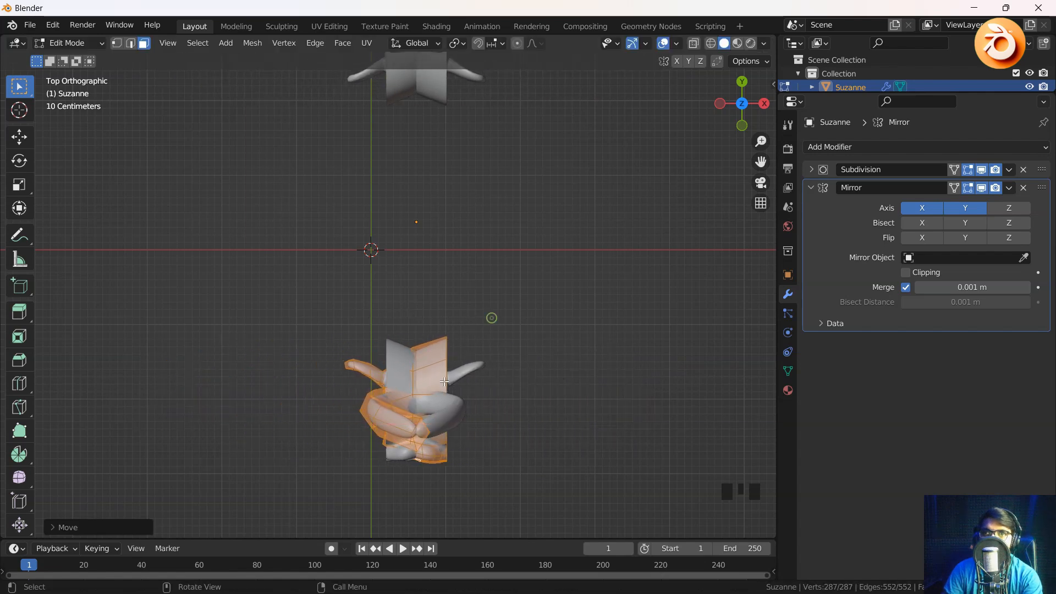
pyautogui.moveTo(445, 381); pyautogui.dragTo(476, 288, button='middle')
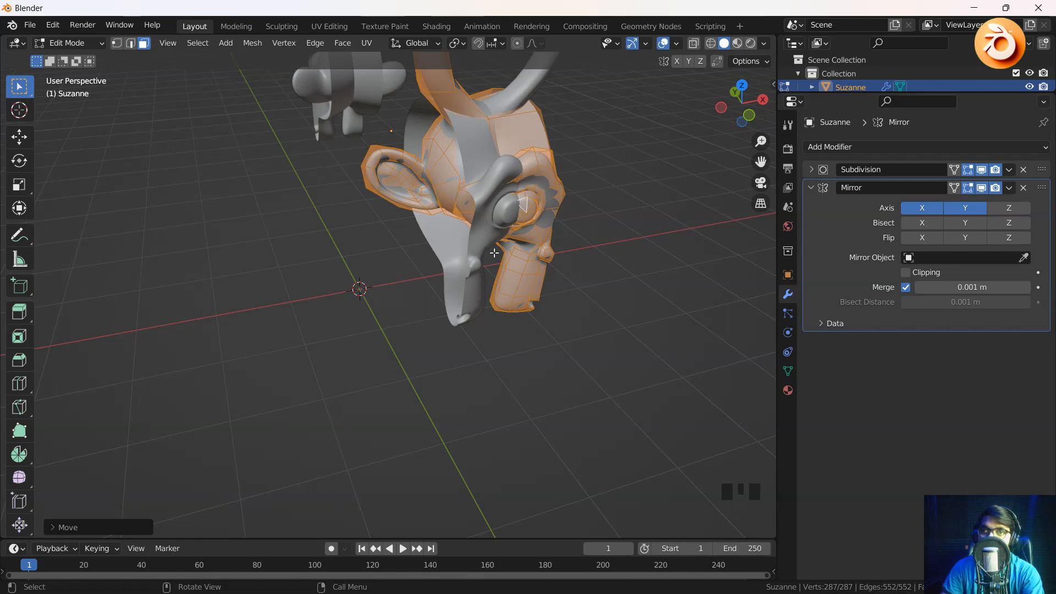
pyautogui.hotkey('ctrl', 'z')
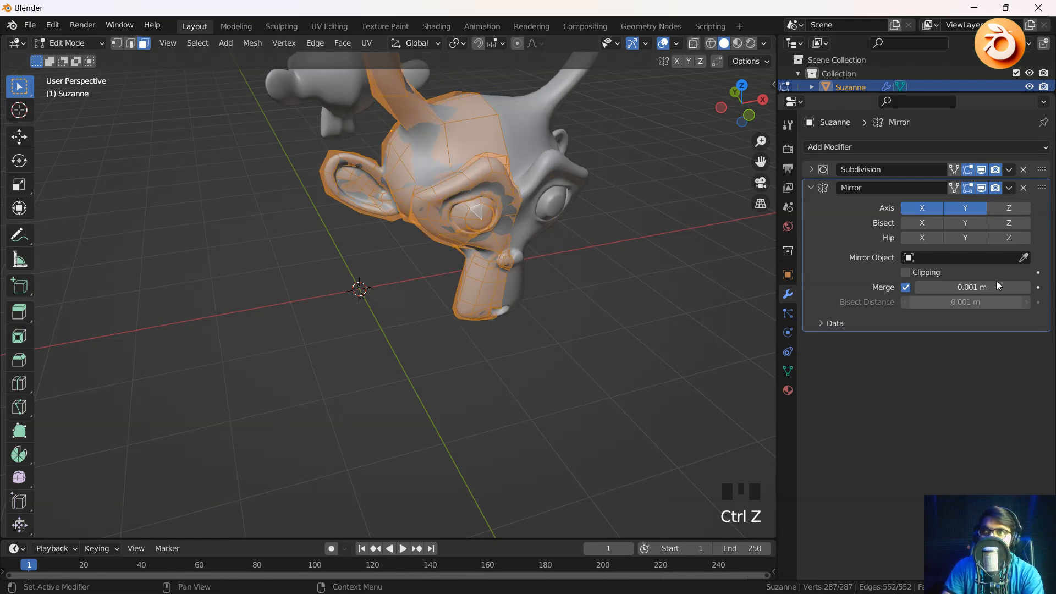
# Enable Clipping in the Mirror modifier and view the joined face from the front.
pyautogui.click(910, 273)
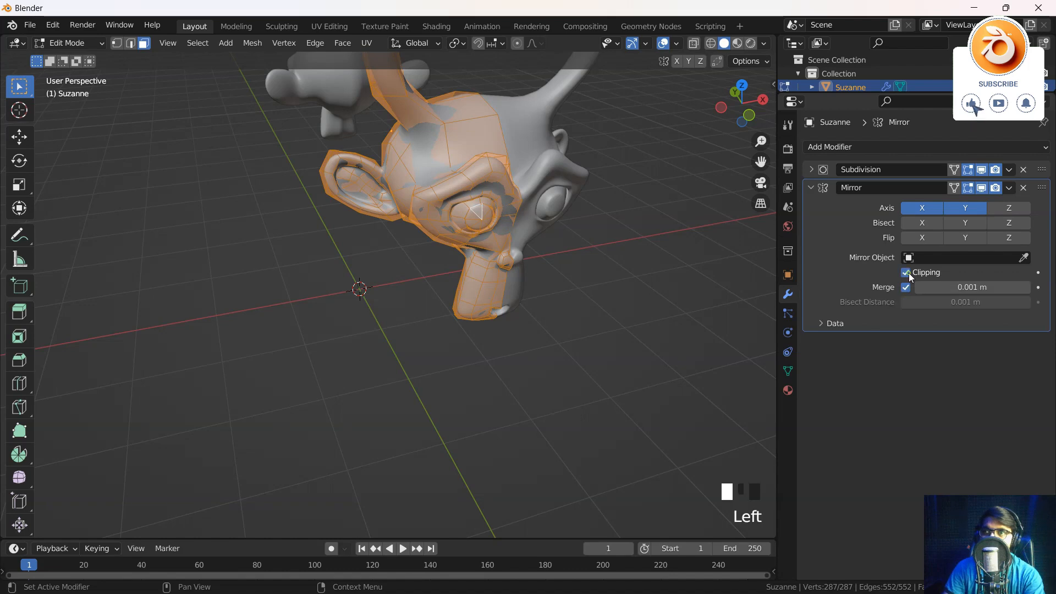
pyautogui.scroll(2, 512, 269)
pyautogui.moveTo(512, 269); pyautogui.dragTo(432, 217, button='middle')
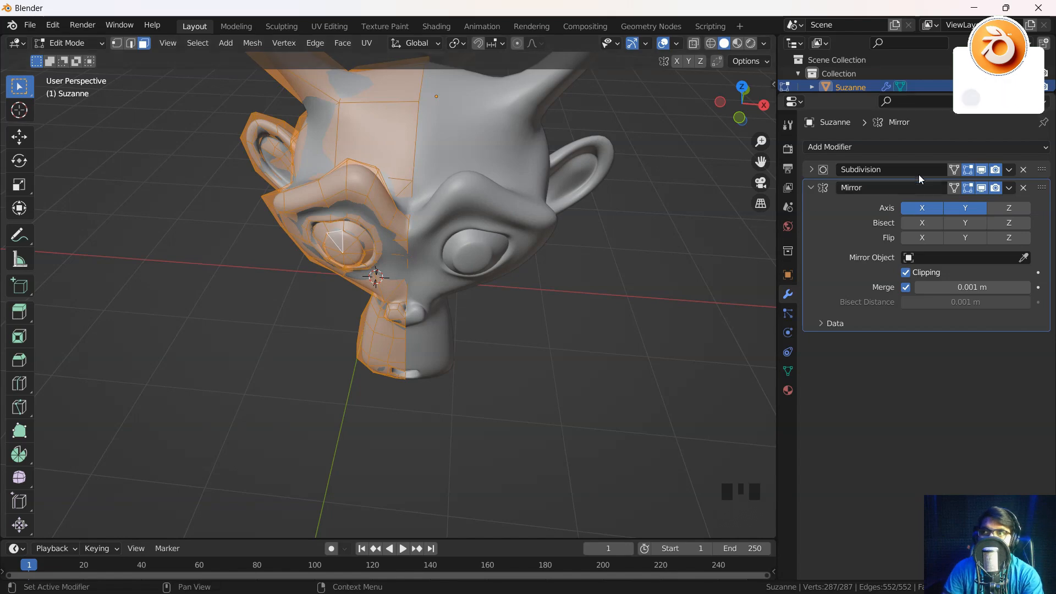
# Hide and show the Mirror modifier's viewport result in Object Mode to compare the half head with the mirrored one, and examine the muzzle seam.
pyautogui.click(980, 190)
pyautogui.moveTo(417, 167); pyautogui.dragTo(325, 181, button='middle')
pyautogui.press('Tab')
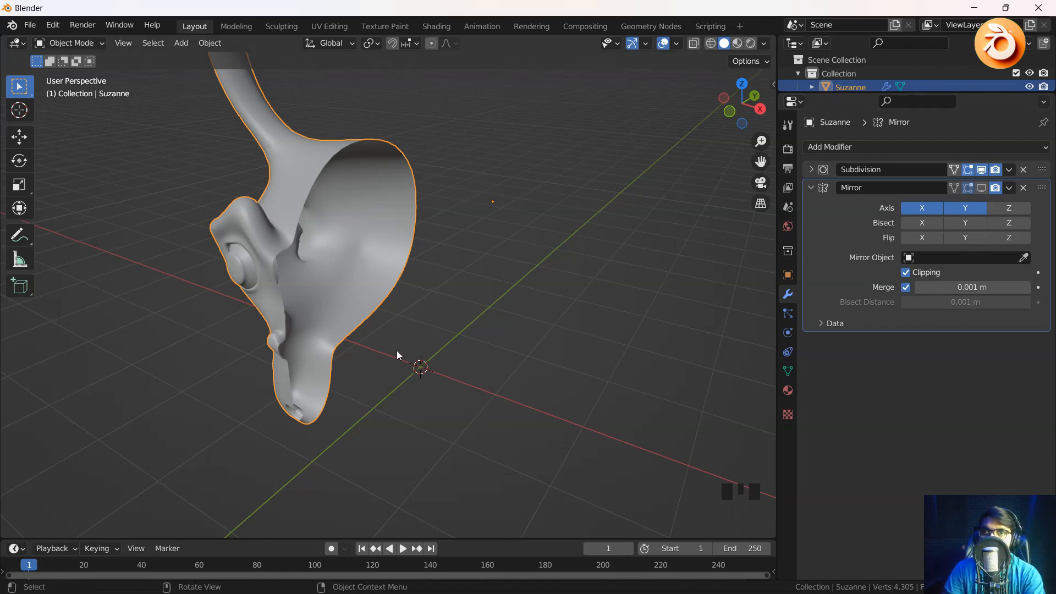
pyautogui.moveTo(397, 350); pyautogui.dragTo(401, 273, button='middle')
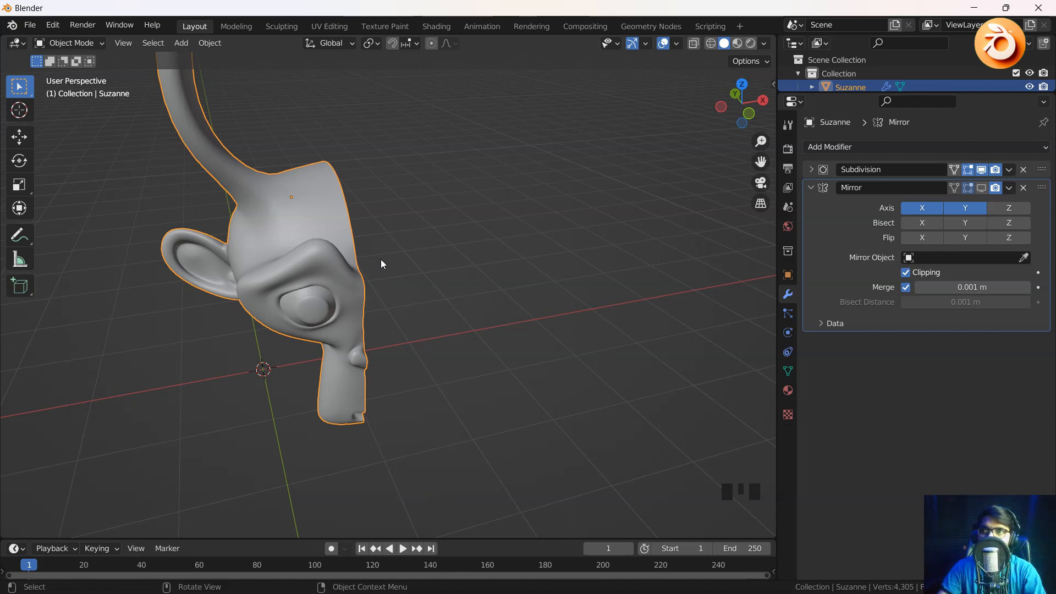
pyautogui.click(982, 188)
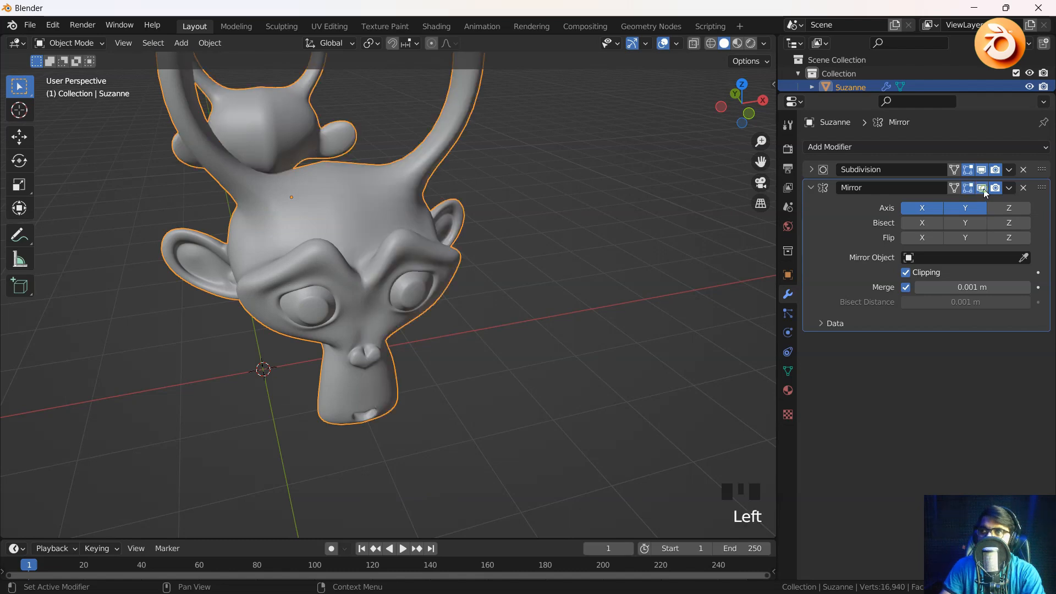
pyautogui.moveTo(374, 326); pyautogui.dragTo(342, 297, button='middle')
pyautogui.scroll(3, 339, 301)
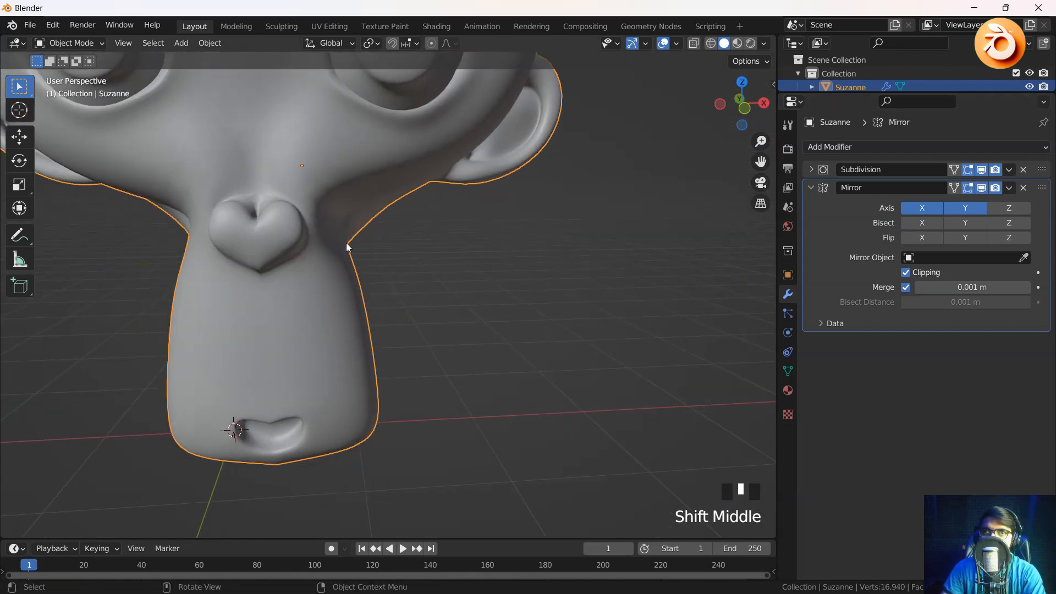
pyautogui.moveTo(346, 243); pyautogui.dragTo(368, 273, button='middle')
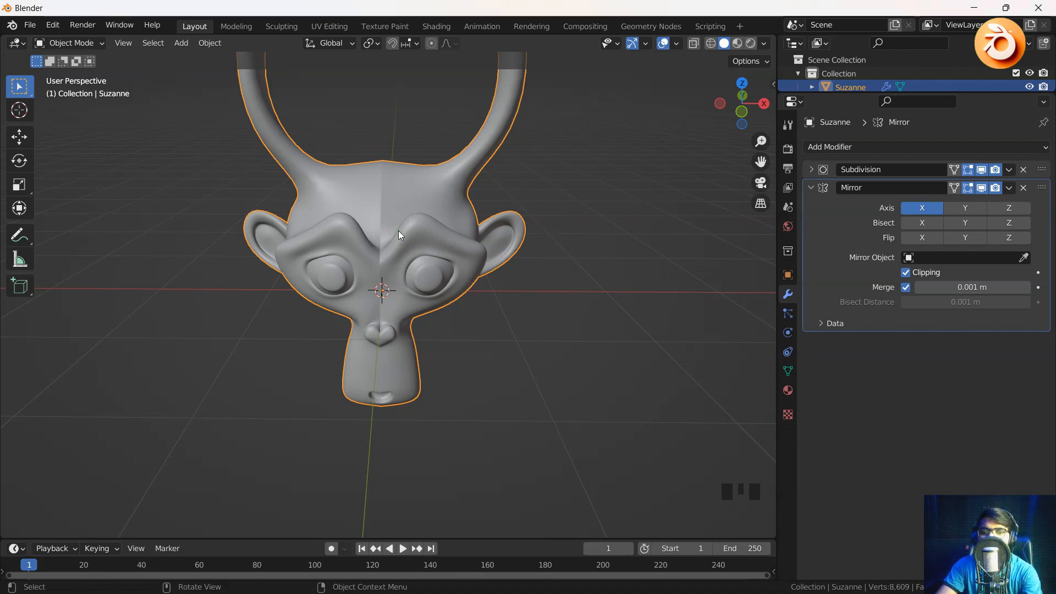
# Replace the horned head with a new Monkey mesh that has a level 2 Subdivision modifier.
pyautogui.press('Delete')
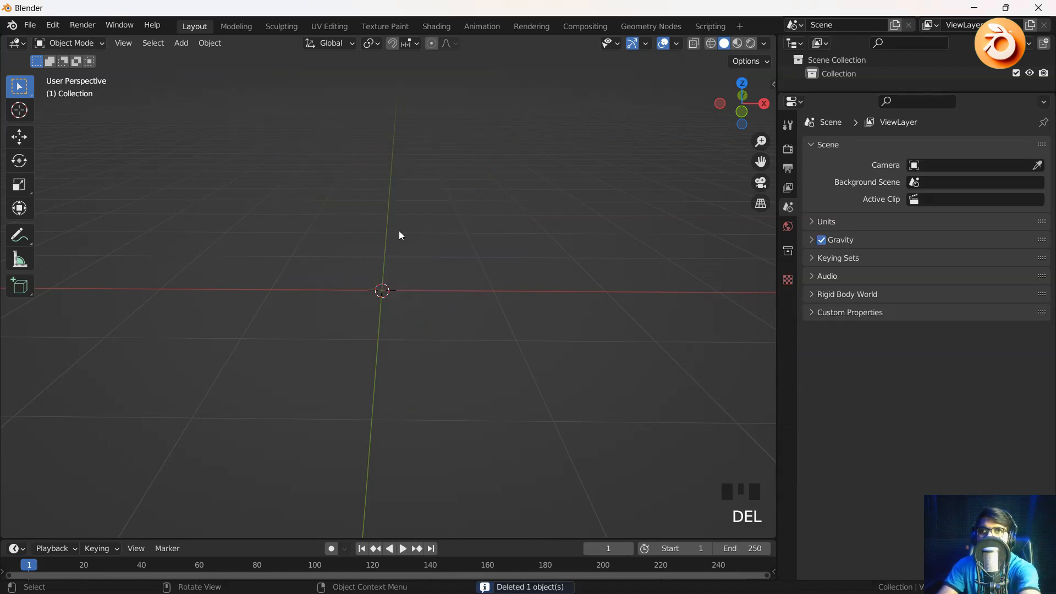
pyautogui.click(194, 44)
pyautogui.moveTo(194, 59)
pyautogui.click(319, 191)
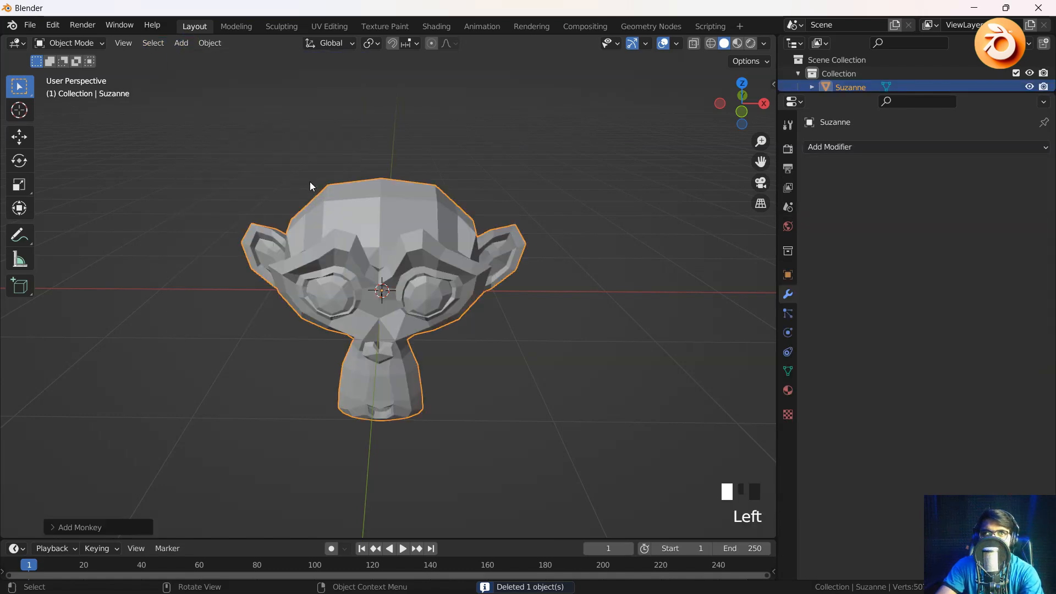
pyautogui.click(375, 229)
pyautogui.hotkey('ctrl', '2')
pyautogui.moveTo(337, 322); pyautogui.dragTo(331, 286, button='middle')
# Delete the vertices of the monkey head's positive-X half in Edit Mode with X-ray on, and return to Object Mode.
pyautogui.press('Tab')
pyautogui.press('KP_1')
pyautogui.hotkey('alt', 'z')
pyautogui.moveTo(583, 165); pyautogui.dragTo(387, 468)
pyautogui.press('x')
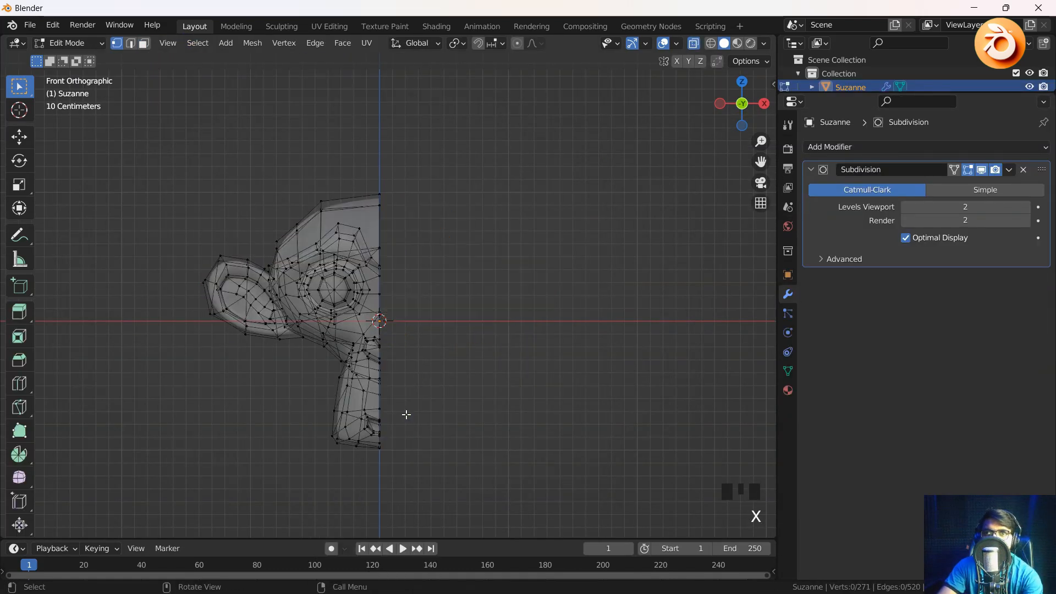
pyautogui.moveTo(406, 415); pyautogui.dragTo(383, 311, button='middle')
pyautogui.press('Tab')
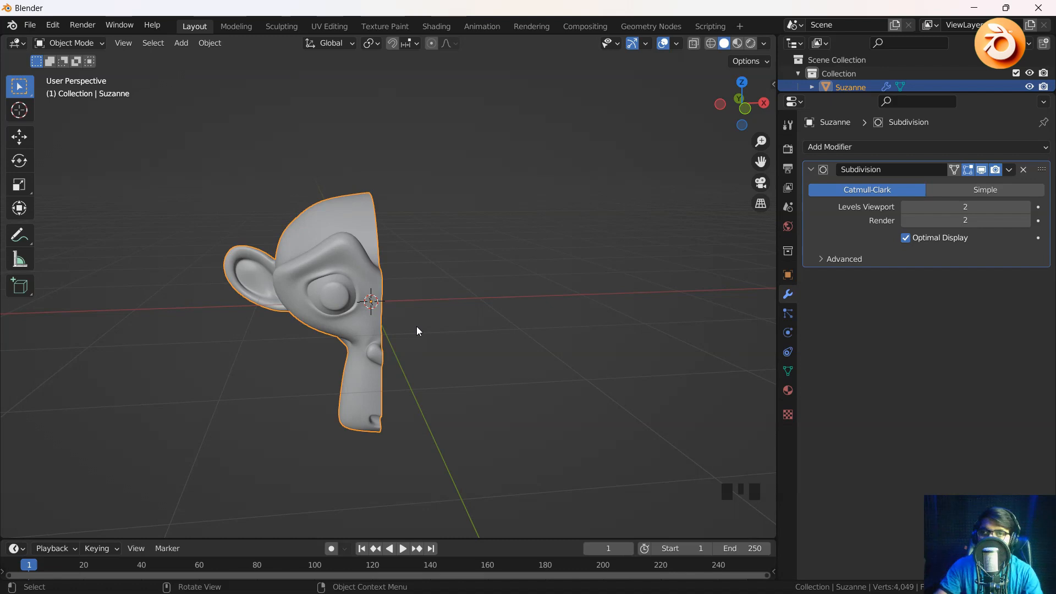
# Add a Mirror modifier on the X axis to the half head and enable Clipping.
pyautogui.press('`')
pyautogui.click(331, 261)
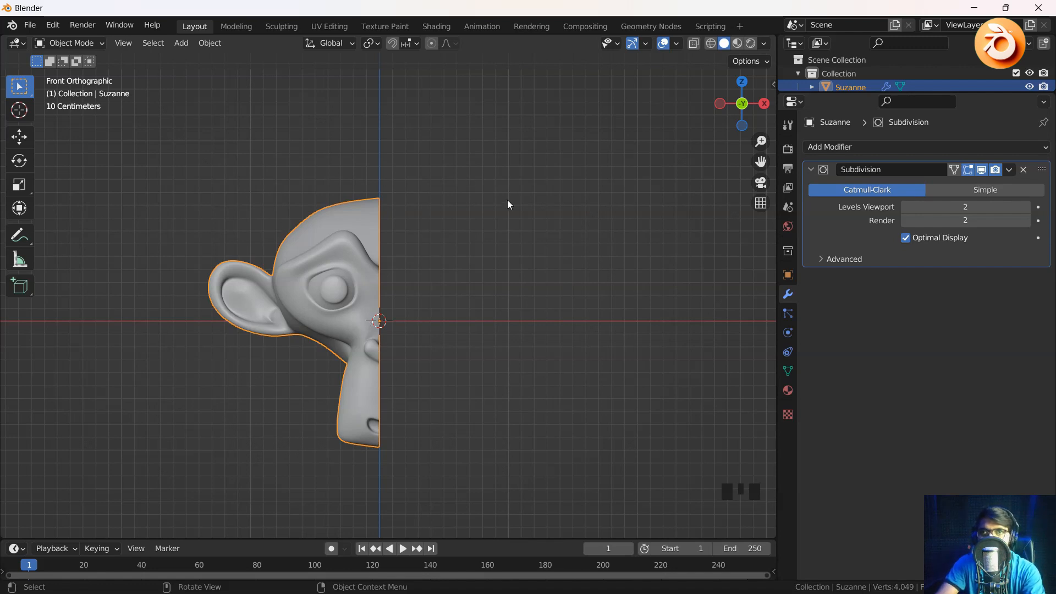
pyautogui.click(950, 141)
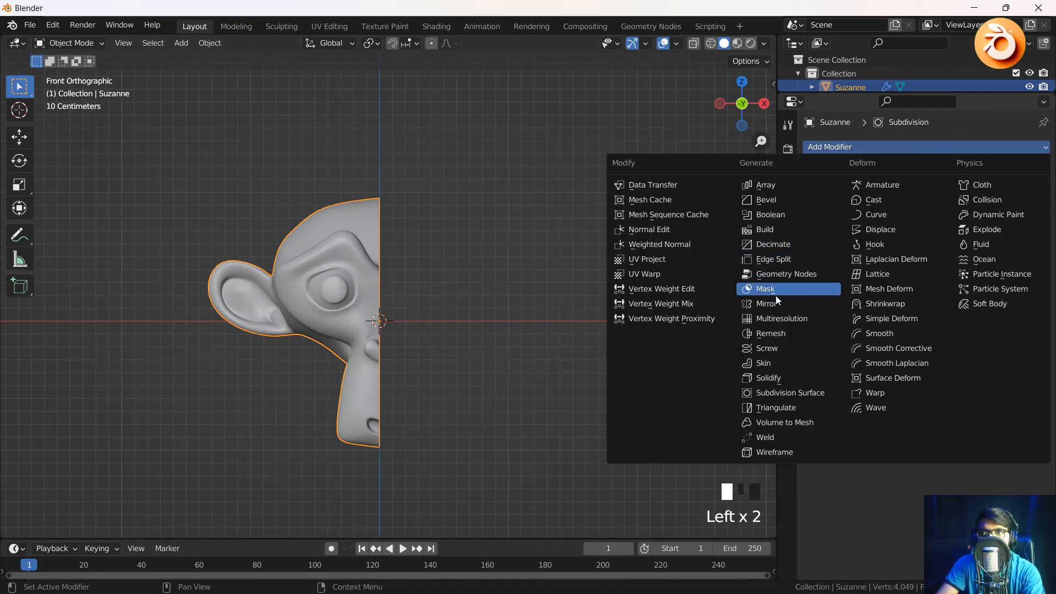
pyautogui.click(776, 300)
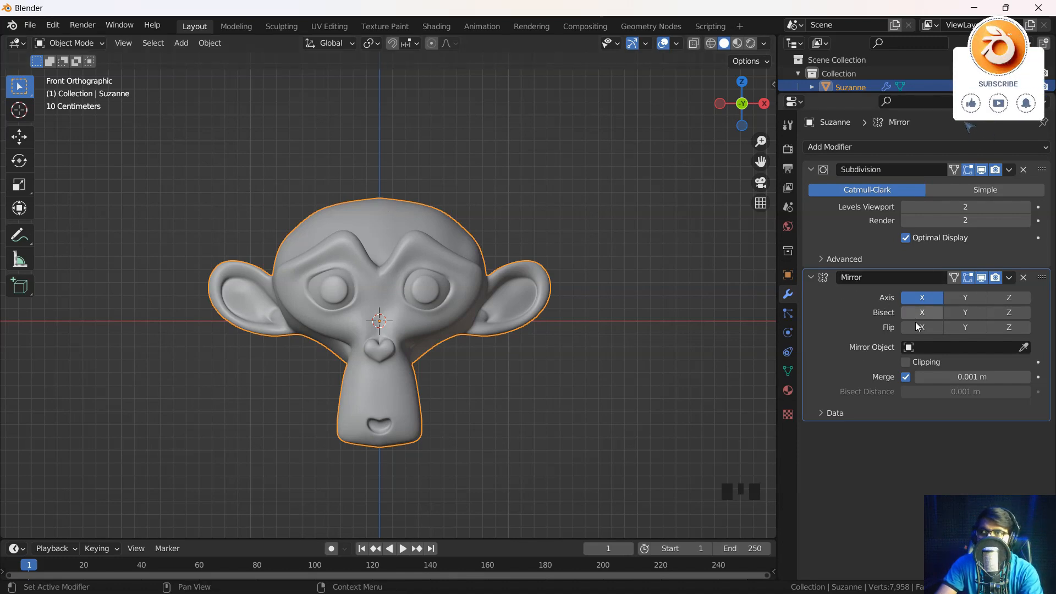
pyautogui.click(908, 361)
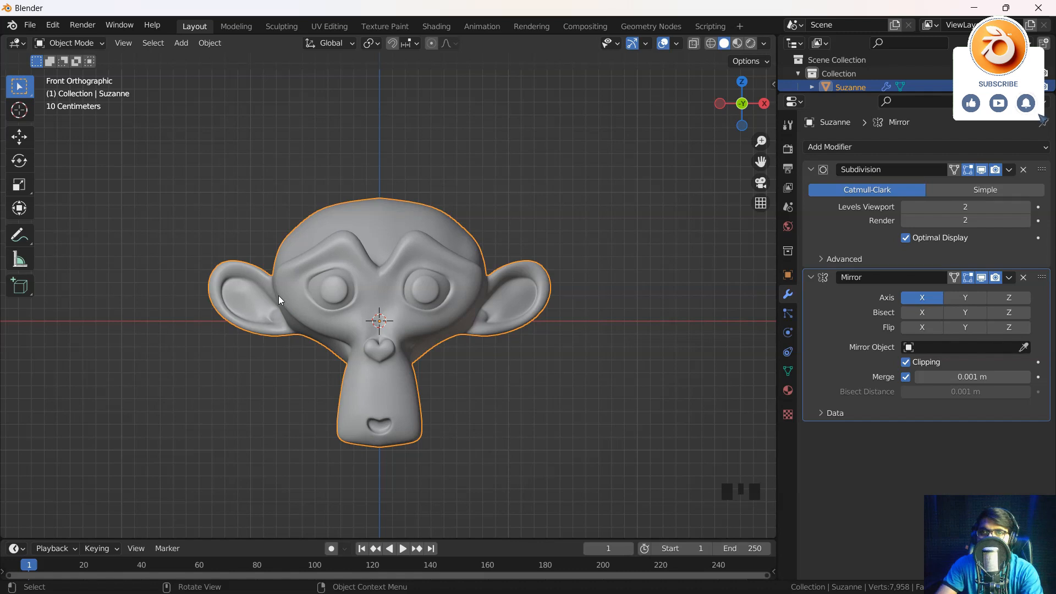
# Enter Edit Mode with X-ray on, select four vertices on the underside of the head behind the jaw, and switch to the front view.
pyautogui.keyDown('shift'); pyautogui.moveTo(278, 295); pyautogui.dragTo(282, 231, button='middle'); pyautogui.keyUp('shift')
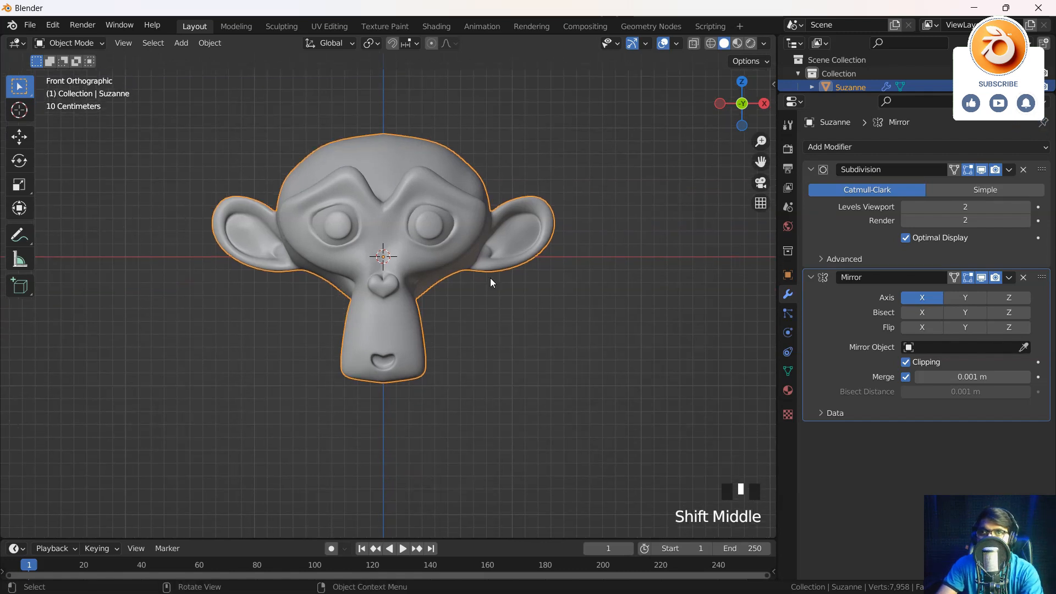
pyautogui.keyDown('shift'); pyautogui.moveTo(418, 268); pyautogui.dragTo(422, 276, button='middle'); pyautogui.keyUp('shift')
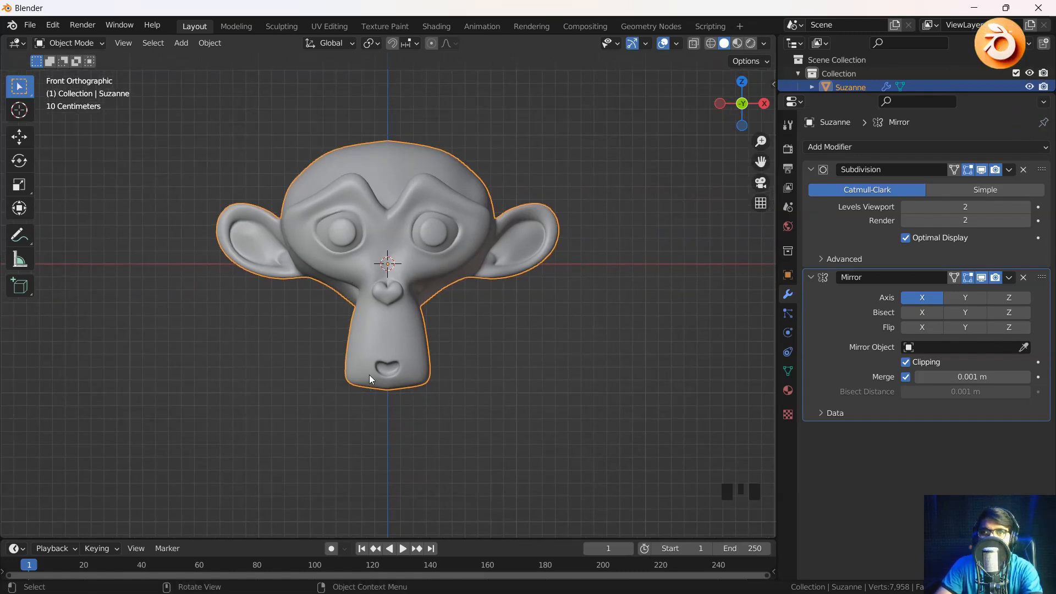
pyautogui.press('Tab')
pyautogui.moveTo(366, 415); pyautogui.dragTo(627, 396, button='middle')
pyautogui.scroll(4, 377, 329)
pyautogui.hotkey('alt', 'z')
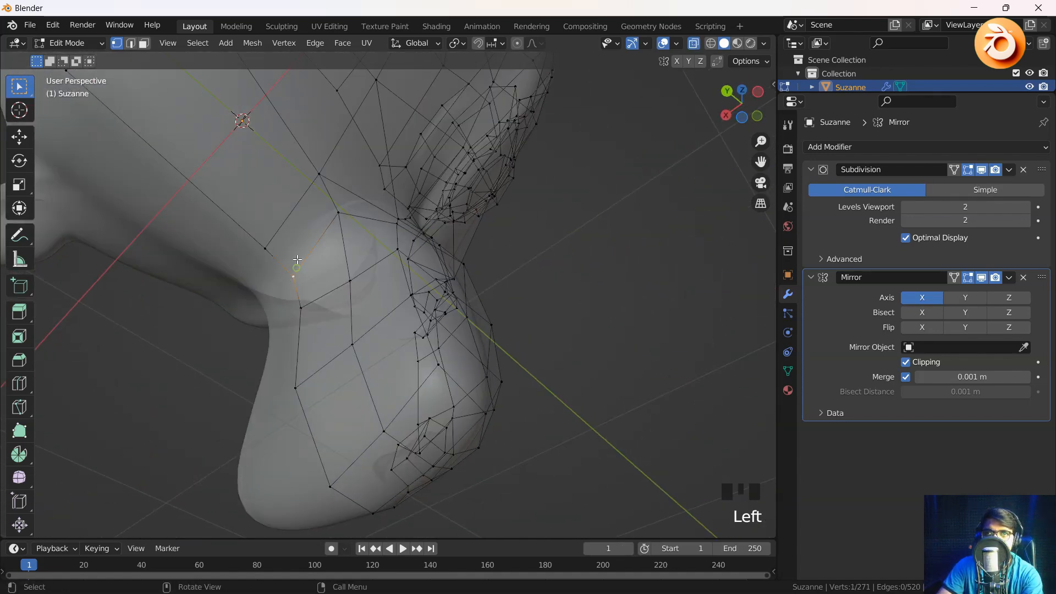
pyautogui.keyDown('shift'); pyautogui.click(311, 176); pyautogui.keyUp('shift')
pyautogui.keyDown('shift'); pyautogui.click(265, 248); pyautogui.keyUp('shift')
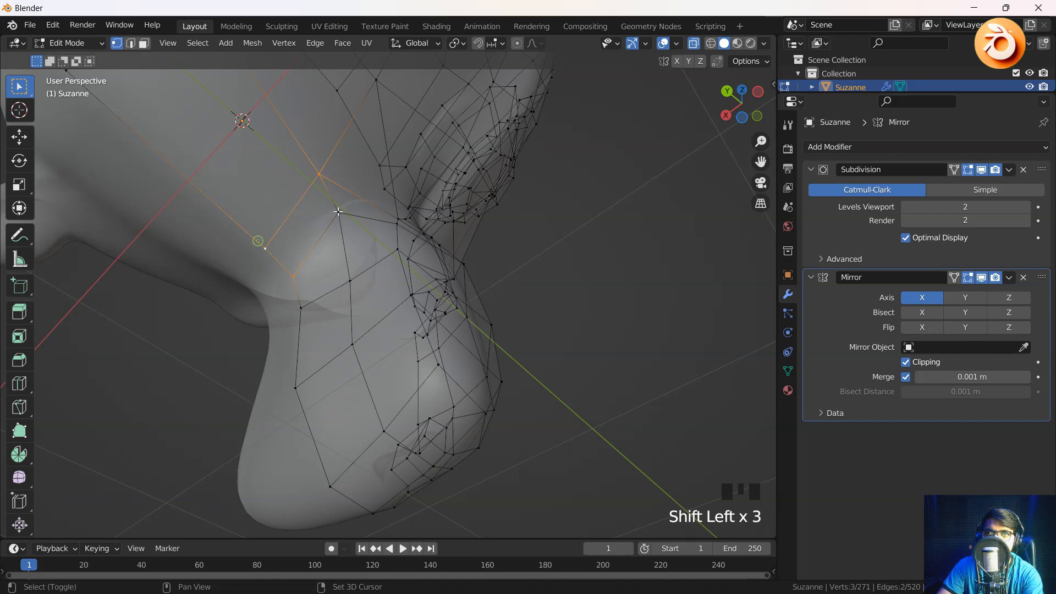
pyautogui.keyDown('shift'); pyautogui.click(339, 212); pyautogui.keyUp('shift')
pyautogui.press('`')
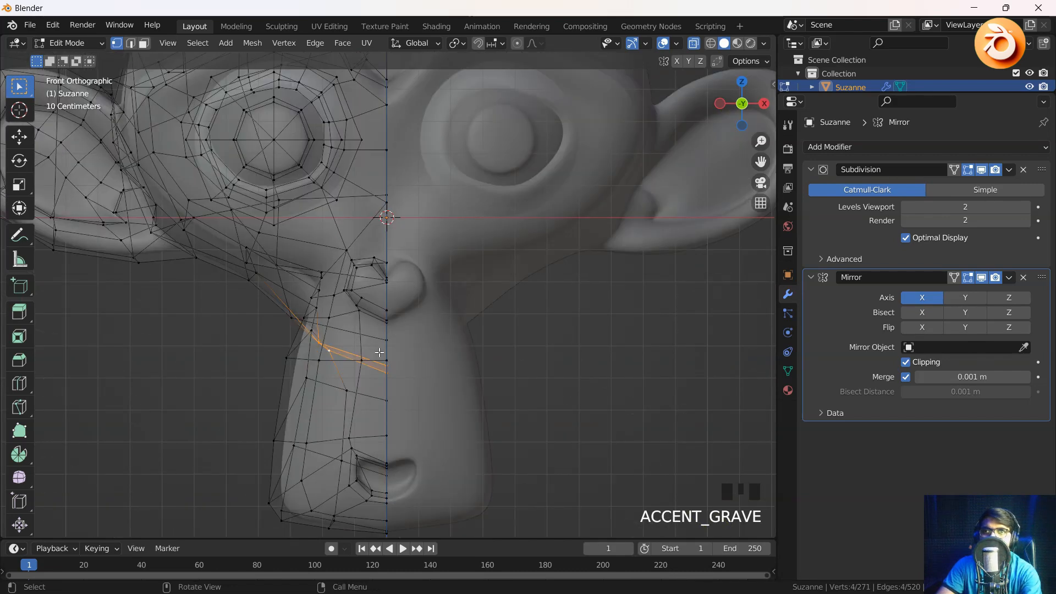
pyautogui.scroll(-1, 385, 363)
pyautogui.keyDown('shift'); pyautogui.moveTo(416, 422); pyautogui.dragTo(412, 347, button='middle'); pyautogui.keyUp('shift')
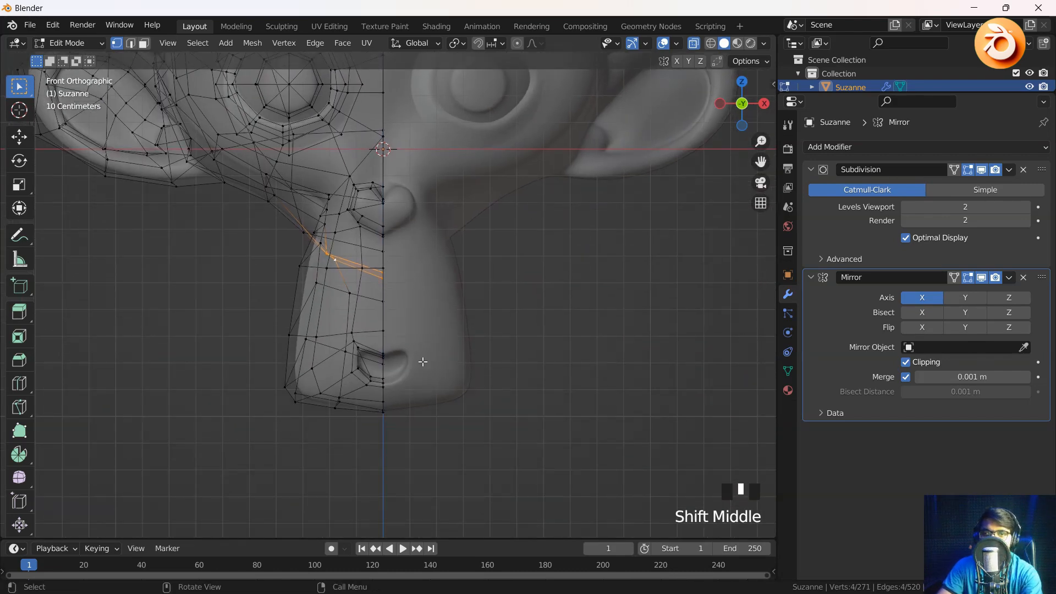
# Flatten the four selected jaw vertices to 0 along Z and extrude them downward below the chin as a neck.
pyautogui.press('s')
pyautogui.press('z')
pyautogui.press('0')
pyautogui.click(422, 361)
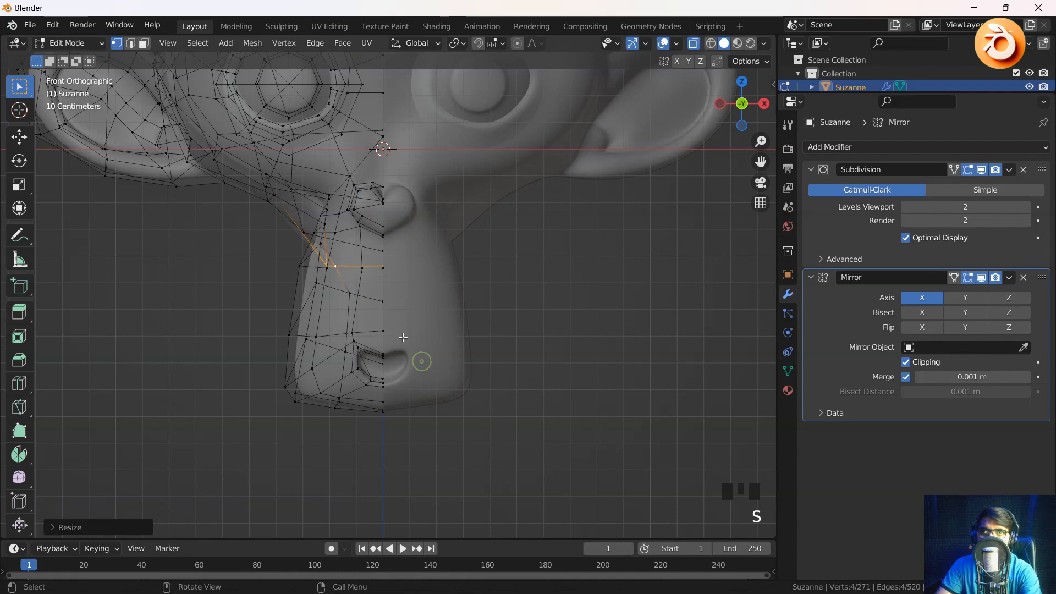
pyautogui.scroll(-3, 378, 345)
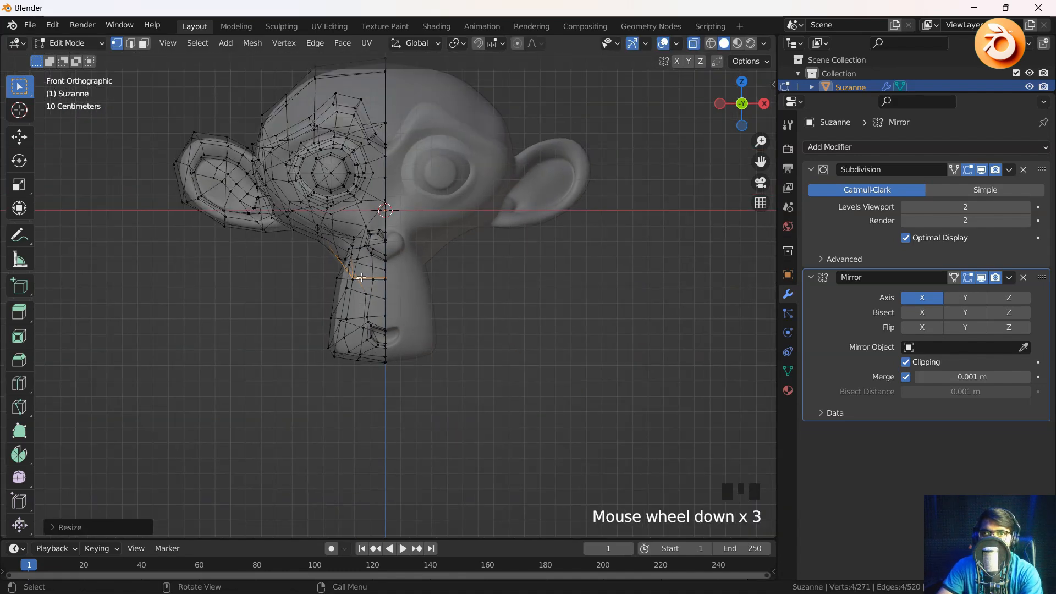
pyautogui.hotkey('alt', 'z')
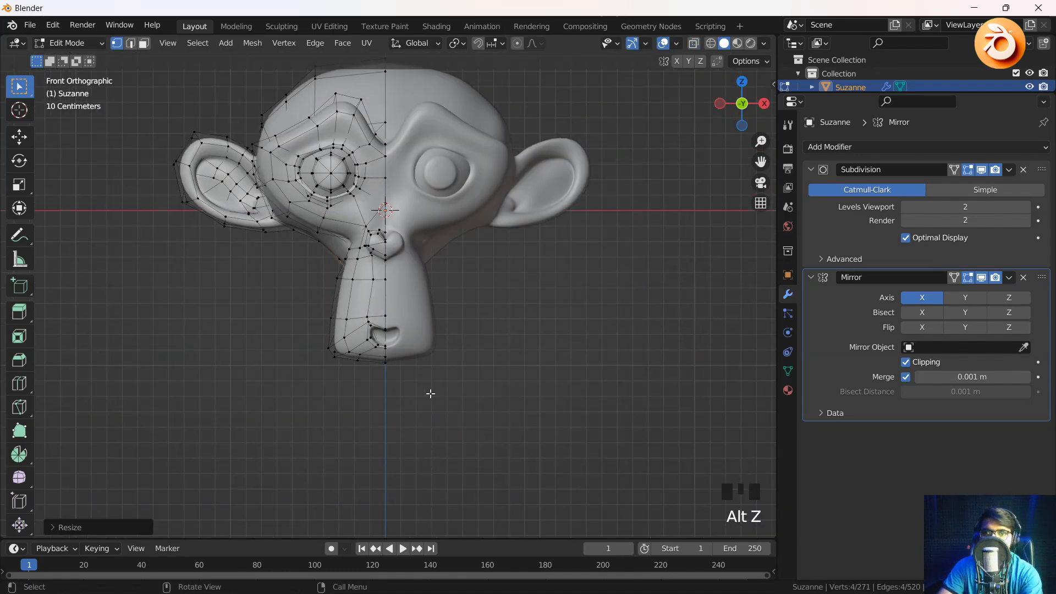
pyautogui.press('e')
pyautogui.click(363, 429)
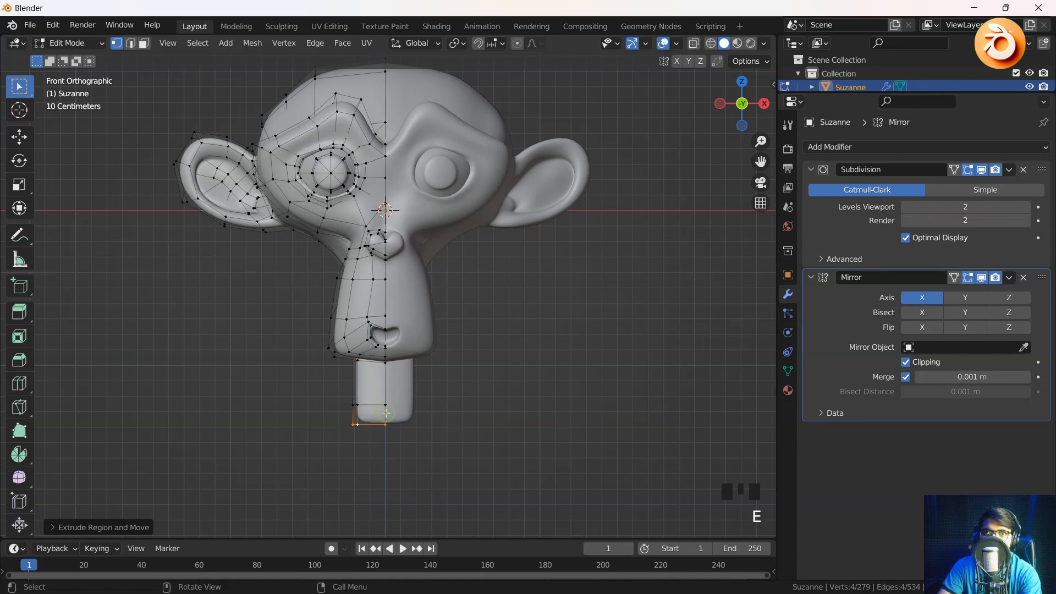
# Select the bottom vertices of the neck, scale them wider and extrude them straight down along Z into a long torso.
pyautogui.keyDown('shift'); pyautogui.moveTo(388, 409); pyautogui.dragTo(387, 239, button='middle'); pyautogui.keyUp('shift')
pyautogui.scroll(-2, 396, 201)
pyautogui.hotkey('alt', 'z')
pyautogui.moveTo(316, 205); pyautogui.dragTo(457, 274)
pyautogui.hotkey('alt', 'z')
pyautogui.press('s')
pyautogui.click(565, 266)
pyautogui.press('e')
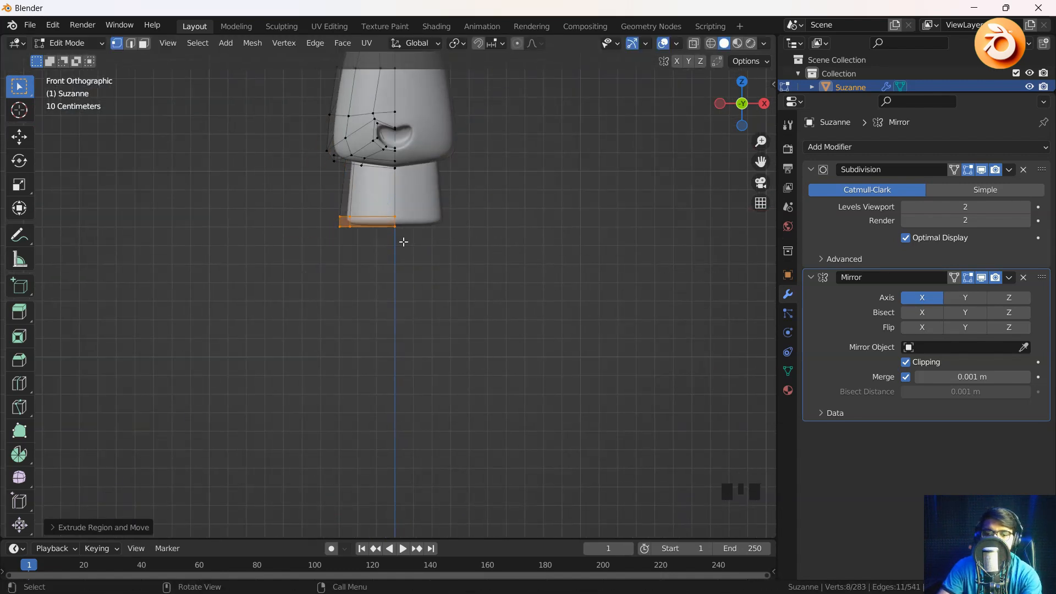
pyautogui.press('g')
pyautogui.press('z')
# Add a loop cut near the top of the torso and move its outer vertices along X to form wide shoulders.
pyautogui.hotkey('ctrl', 'r')
pyautogui.click(390, 407)
pyautogui.click(382, 297)
pyautogui.keyDown('shift'); pyautogui.moveTo(309, 457); pyautogui.dragTo(440, 523); pyautogui.keyUp('shift')
pyautogui.hotkey('alt', 'z')
pyautogui.keyDown('ctrl'); pyautogui.moveTo(426, 229); pyautogui.dragTo(387, 542); pyautogui.keyUp('ctrl')
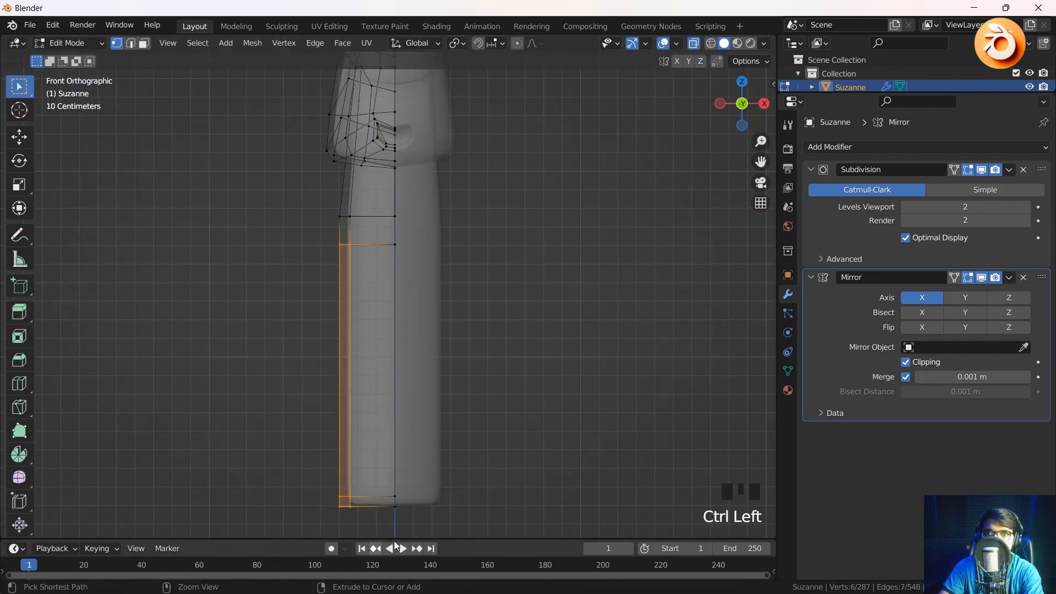
pyautogui.hotkey('alt', 'z')
pyautogui.press('g')
pyautogui.press('x')
pyautogui.click(339, 389)
# Add supporting loop cuts around the neck base and the torso's upper edge, plus two loop cuts across the torso.
pyautogui.hotkey('ctrl', 'r')
pyautogui.click(308, 230)
pyautogui.click(323, 186)
pyautogui.hotkey('ctrl', 'r')
pyautogui.click(351, 192)
pyautogui.click(349, 262)
pyautogui.hotkey('ctrl', 'r')
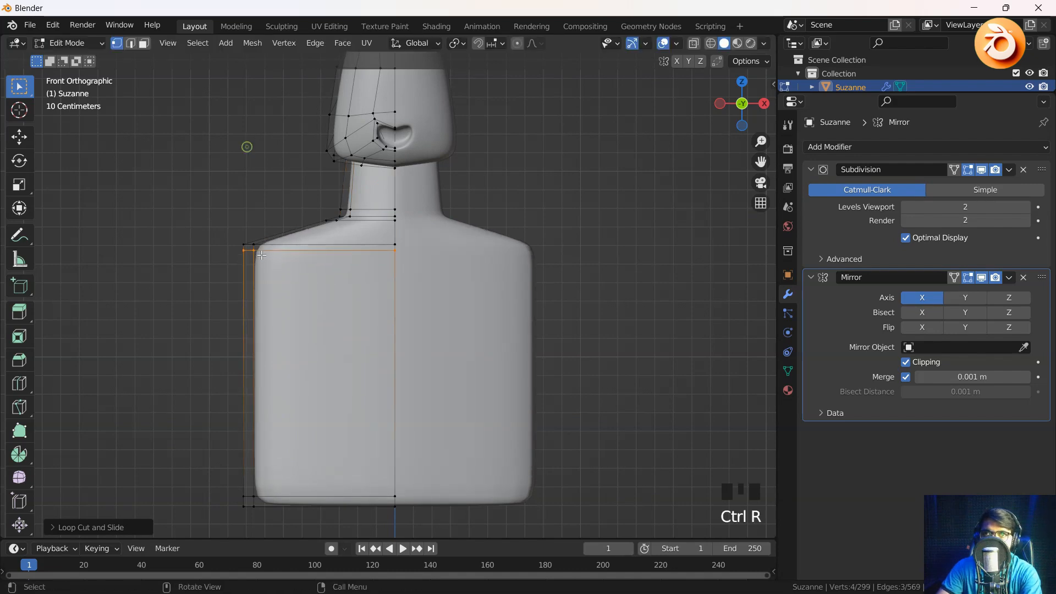
pyautogui.hotkey('ctrl', 'r')
pyautogui.click(230, 297)
# Select the upper side vertices of the torso below the shoulder and flatten them to 0 along X.
pyautogui.hotkey('alt', 'z')
pyautogui.moveTo(214, 221); pyautogui.dragTo(275, 338)
pyautogui.hotkey('alt', 'z')
pyautogui.press('`')
pyautogui.hotkey('ctrl', 'z')
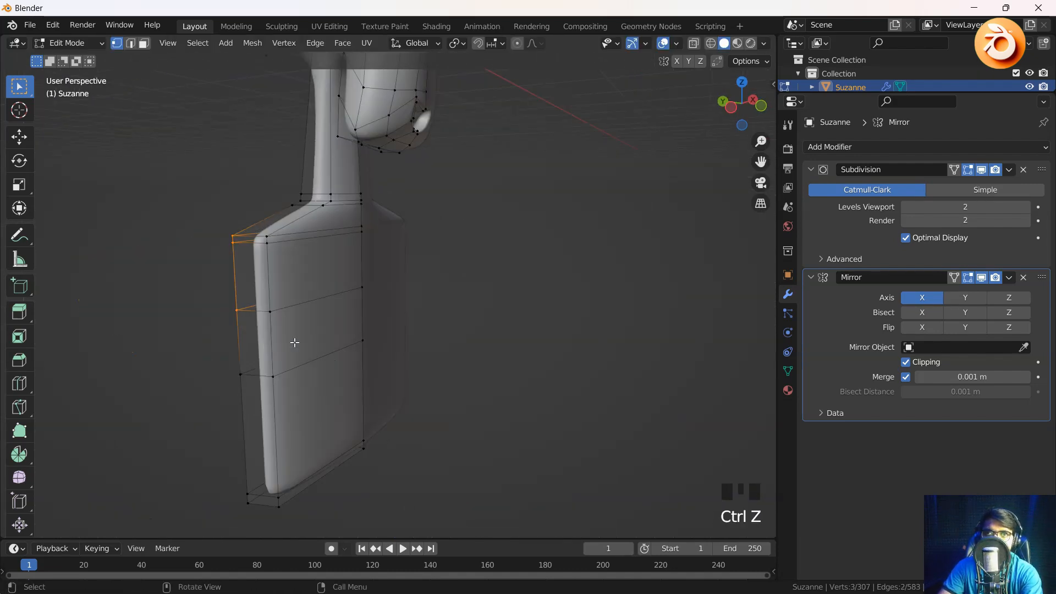
pyautogui.press('s')
pyautogui.press('x')
pyautogui.press('0')
pyautogui.press('Return')
# Keep only the shoulder-side vertices selected and extrude them sideways in several segments to form an arm.
pyautogui.keyDown('ctrl'); pyautogui.moveTo(183, 338); pyautogui.dragTo(307, 565); pyautogui.keyUp('ctrl')
pyautogui.press('`')
pyautogui.press('e')
pyautogui.click(341, 337)
pyautogui.press('e')
pyautogui.click(267, 335)
pyautogui.press('e')
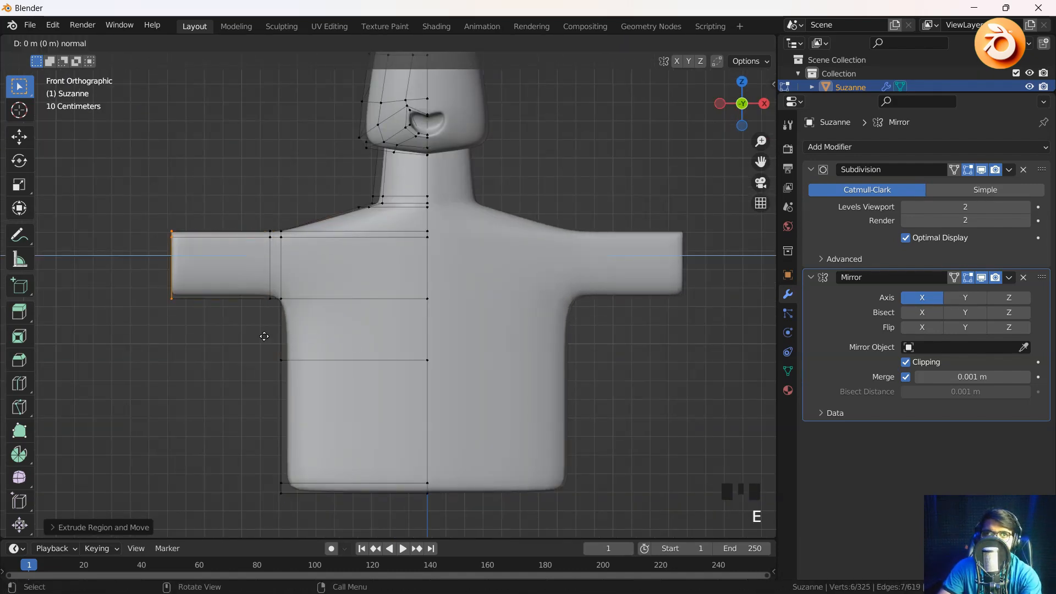
pyautogui.click(162, 372)
pyautogui.press('e')
pyautogui.click(151, 372)
pyautogui.moveTo(275, 385); pyautogui.dragTo(379, 422, button='middle')
pyautogui.press('Tab')
pyautogui.press('Tab')
# Select the bottom vertices of the torso in front view and extrude them downward to lengthen the body.
pyautogui.press('`')
pyautogui.hotkey('alt', 'z')
pyautogui.moveTo(335, 349); pyautogui.dragTo(424, 406)
pyautogui.hotkey('alt', 'z')
pyautogui.press('e')
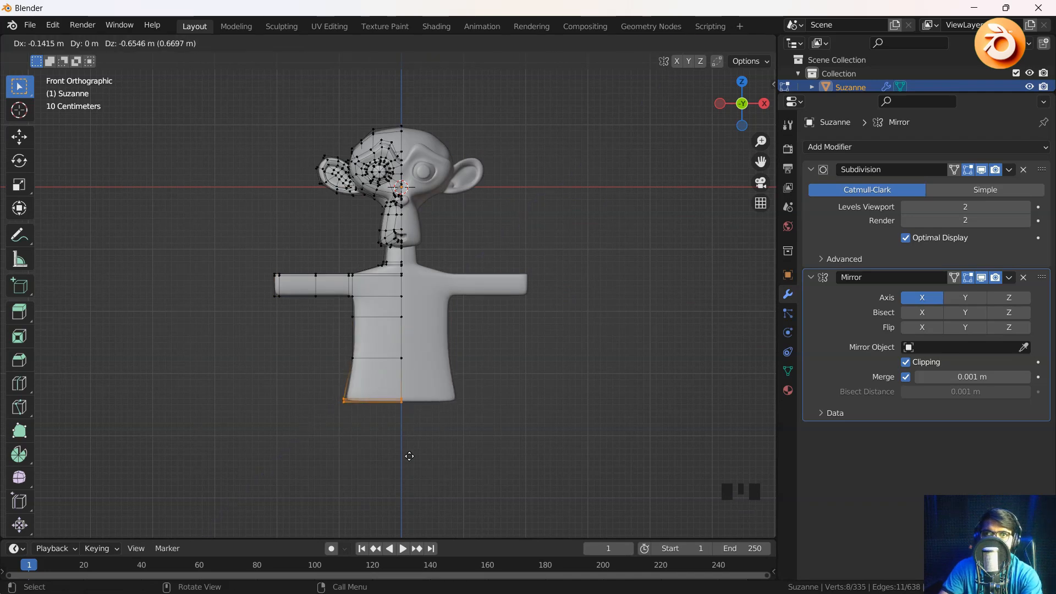
pyautogui.click(413, 410)
pyautogui.press('e')
pyautogui.click(406, 453)
# Add a vertical loop cut through the body and slide it close to the mirror centre line.
pyautogui.moveTo(405, 454); pyautogui.dragTo(435, 393, button='middle')
pyautogui.scroll(3, 418, 407)
pyautogui.hotkey('ctrl', 'r')
pyautogui.click(379, 413)
pyautogui.click(410, 415)
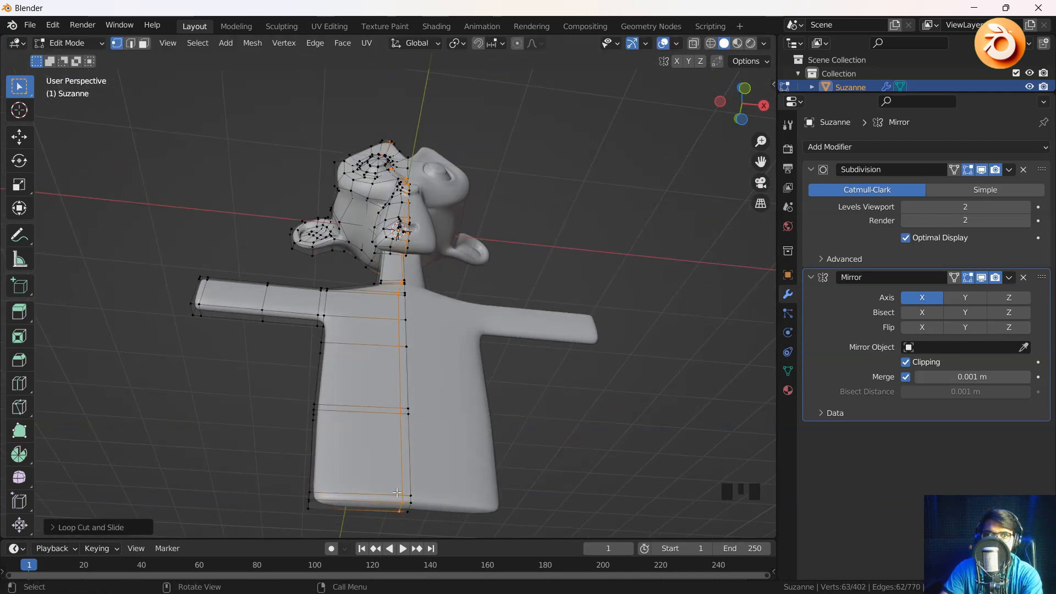
# Select the torso's bottom vertices except those on the centre line and extrude them downward as a leg.
pyautogui.press('`')
pyautogui.hotkey('alt', 'z')
pyautogui.moveTo(311, 487); pyautogui.dragTo(426, 506)
pyautogui.scroll(-2, 413, 473)
pyautogui.keyDown('shift'); pyautogui.moveTo(403, 449); pyautogui.dragTo(401, 351, button='middle'); pyautogui.keyUp('shift')
pyautogui.keyDown('ctrl'); pyautogui.moveTo(400, 302); pyautogui.dragTo(421, 358); pyautogui.keyUp('ctrl')
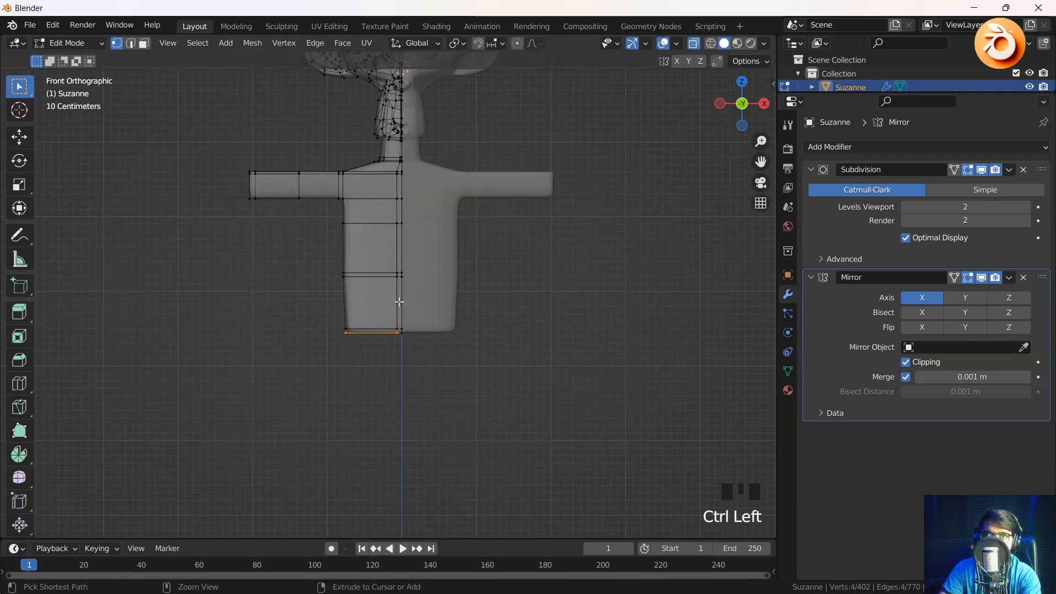
pyautogui.press('e')
pyautogui.click(394, 531)
pyautogui.press('e')
pyautogui.click(391, 200)
# Adjust the leg's end along Z, add a loop cut near the foot and return to Object Mode.
pyautogui.scroll(-1, 388, 280)
pyautogui.keyDown('shift'); pyautogui.moveTo(380, 281); pyautogui.dragTo(373, 168, button='middle'); pyautogui.keyUp('shift')
pyautogui.rightClick(372, 167)
pyautogui.hotkey('alt', 'z')
pyautogui.press('g')
pyautogui.press('z')
pyautogui.hotkey('ctrl', 'r')
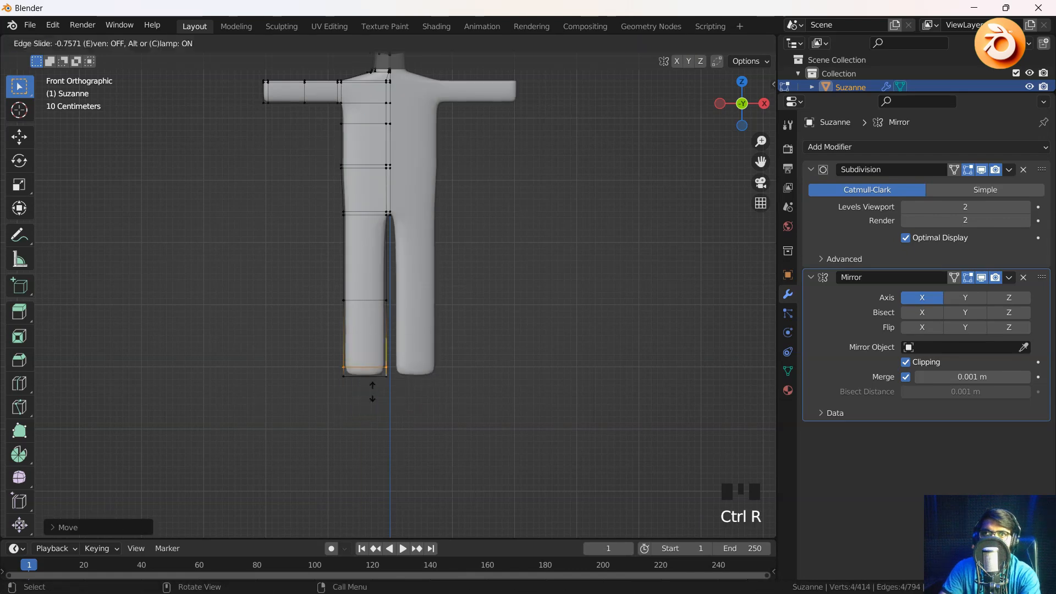
pyautogui.press('Tab')
# Try a Mirror merge distance of 0.028 m on the figure and undo it.
pyautogui.moveTo(292, 244); pyautogui.dragTo(324, 198, button='middle')
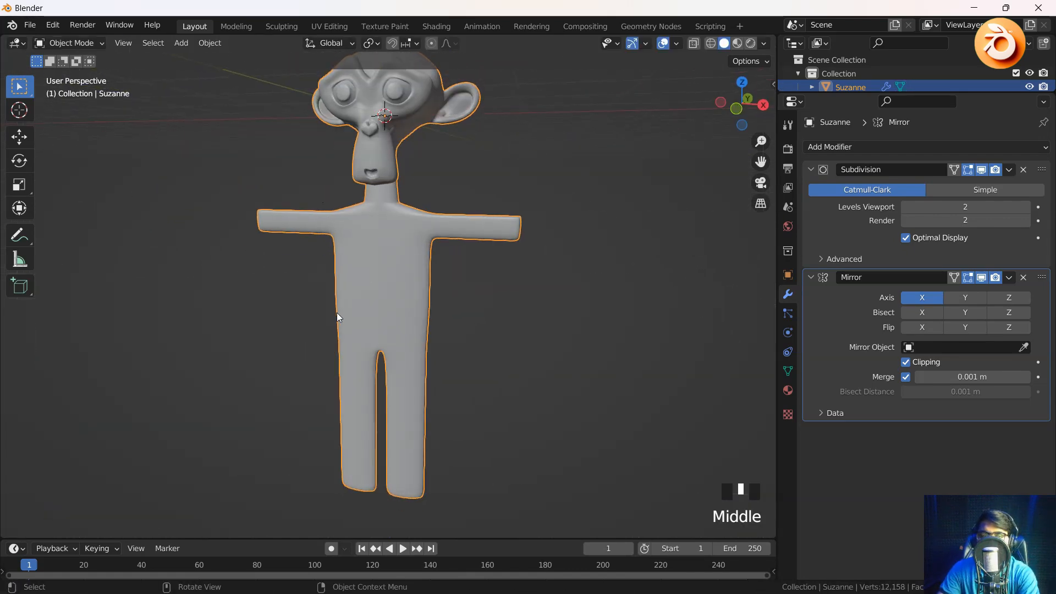
pyautogui.scroll(-2, 420, 265)
pyautogui.moveTo(420, 265); pyautogui.dragTo(545, 300, button='middle')
pyautogui.scroll(1, 437, 229)
pyautogui.scroll(1, 437, 229)
pyautogui.moveTo(958, 376)
pyautogui.mouseDown()
pyautogui.moveTo(1006, 378)
pyautogui.moveTo(953, 378)
pyautogui.moveTo(964, 379)
pyautogui.mouseUp()
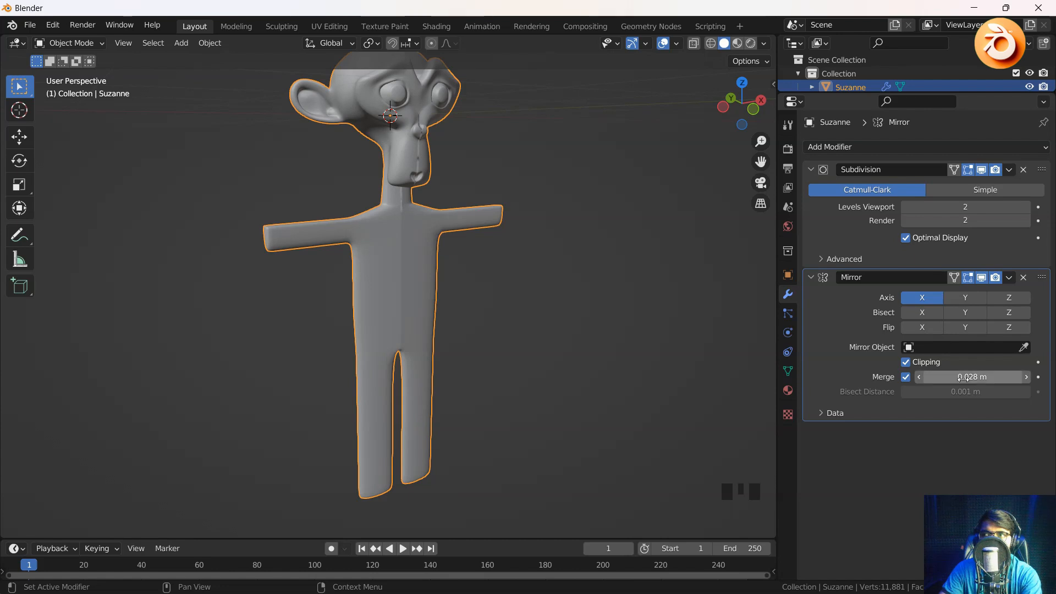
pyautogui.moveTo(570, 296); pyautogui.dragTo(367, 147, button='middle')
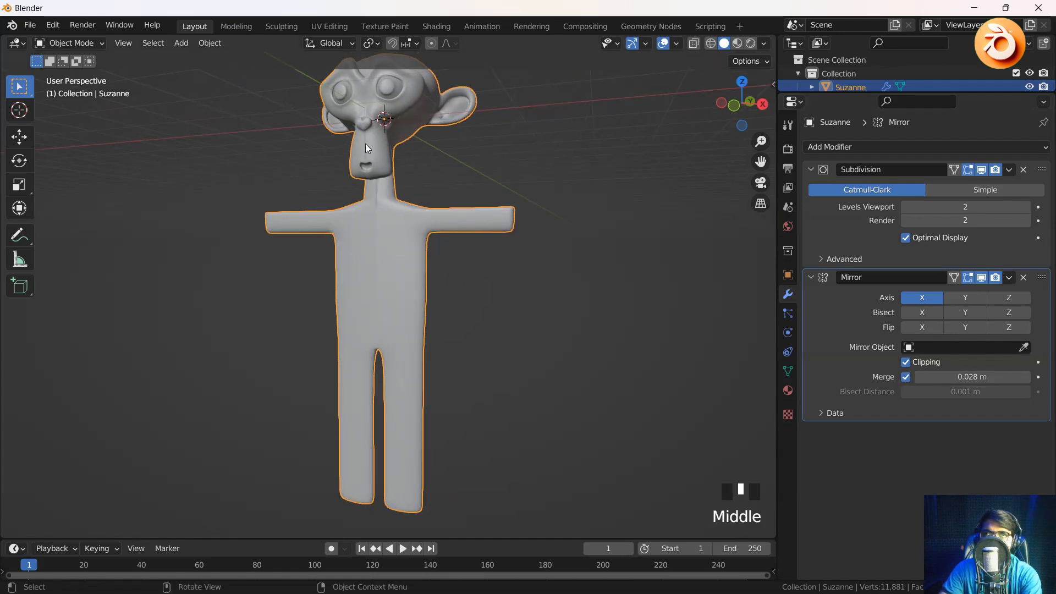
pyautogui.hotkey('ctrl', 'z')
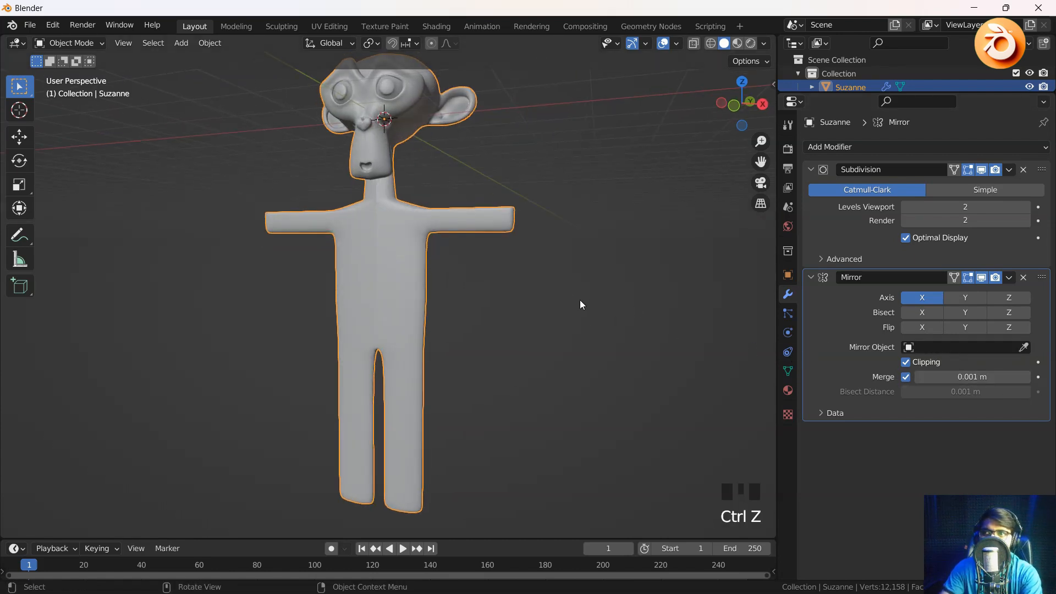
# Expand the Mirror modifier's Data settings to examine the UV and vertex group options, and collapse them.
pyautogui.click(820, 414)
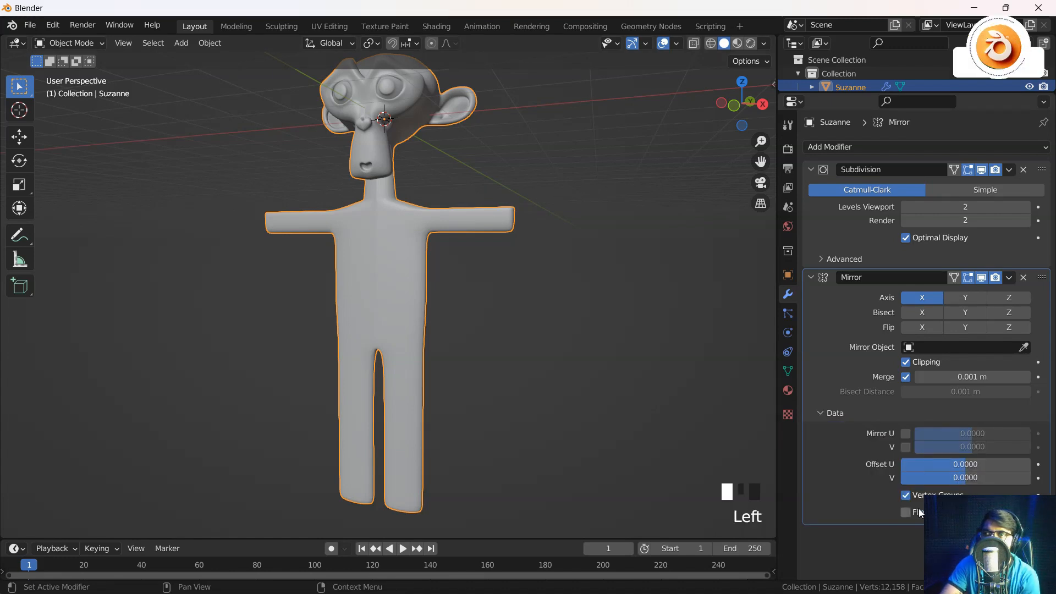
pyautogui.click(824, 416)
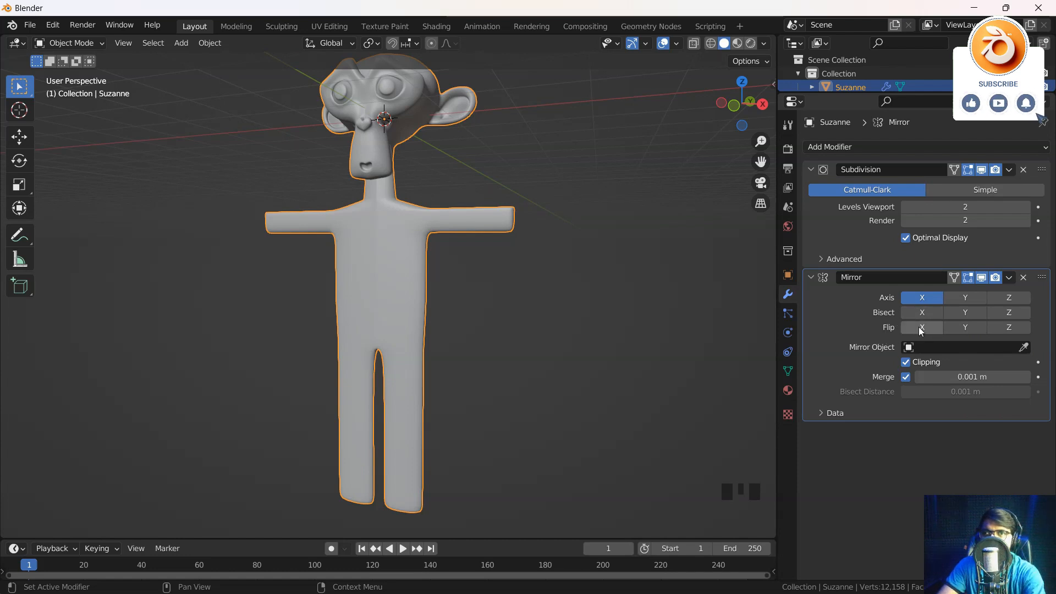
pyautogui.click(954, 328)
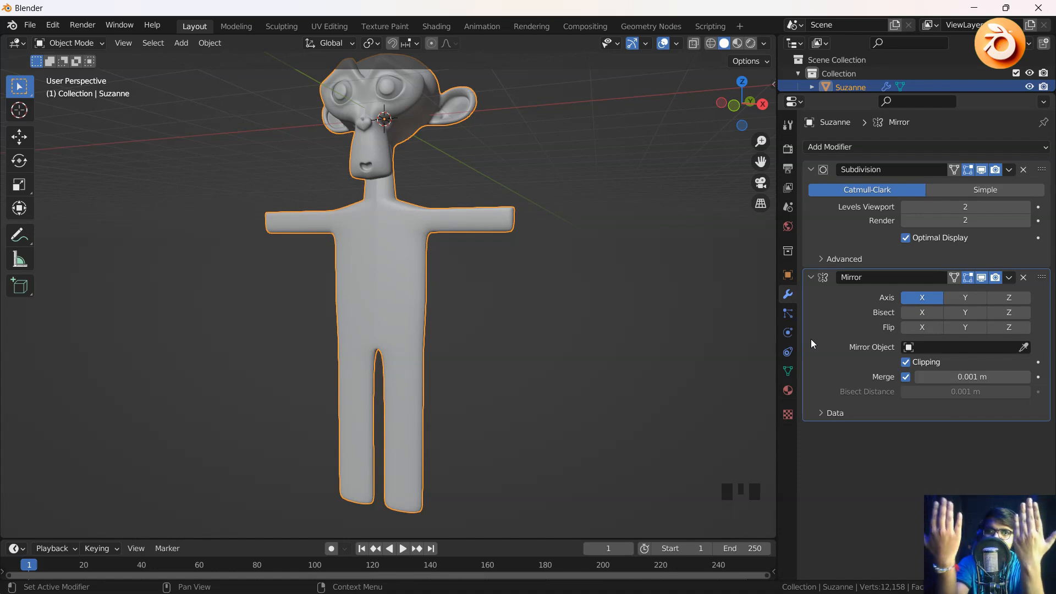
# Try the Mirror modifier's Bisect options on X, Y and Z and its Flip options on Z and Y, switching each off again.
pyautogui.click(930, 312)
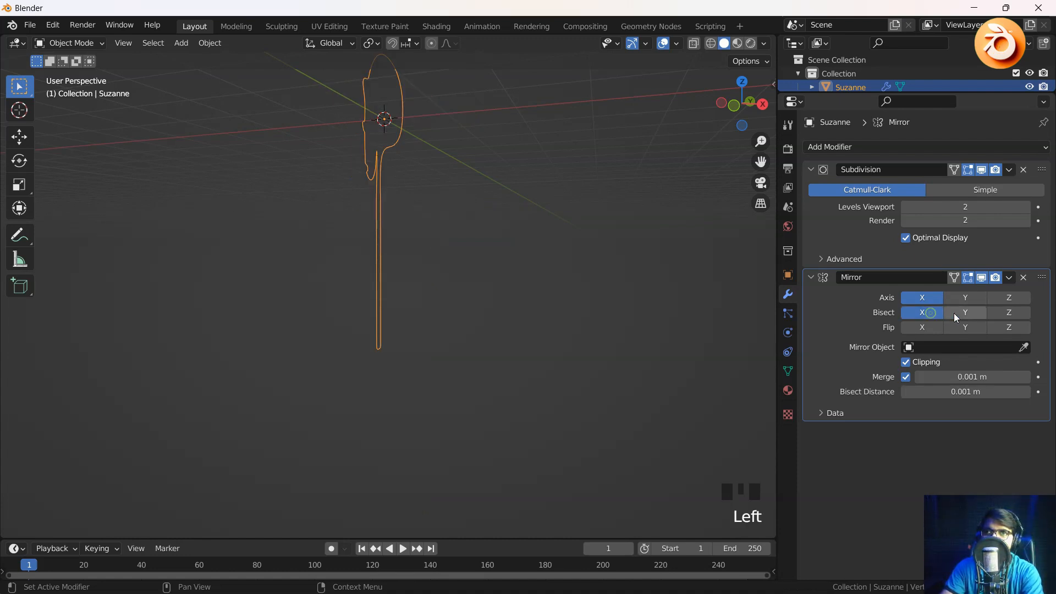
pyautogui.click(955, 312)
pyautogui.click(929, 313)
pyautogui.click(974, 314)
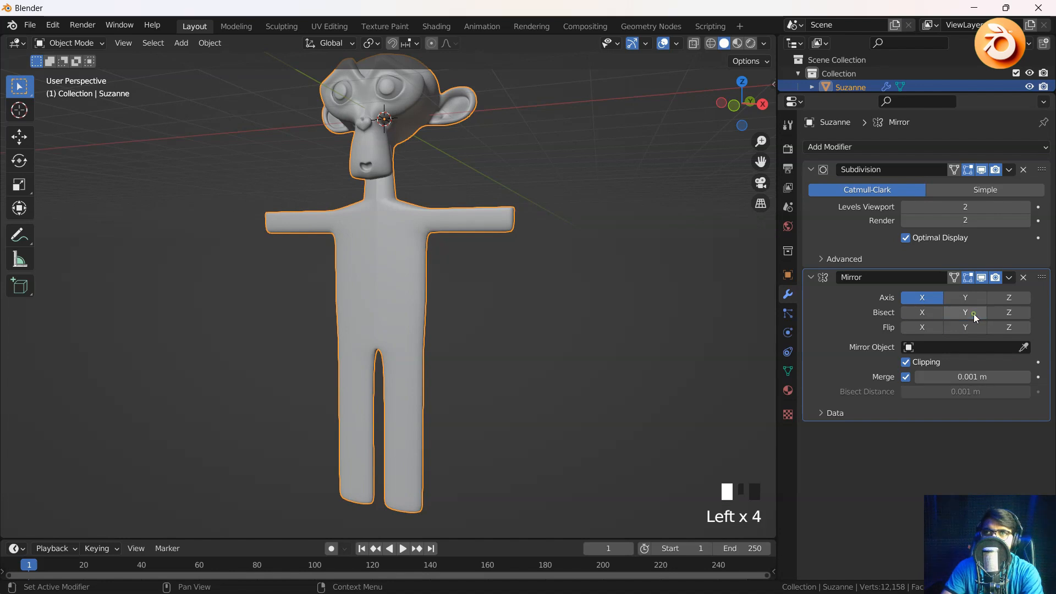
pyautogui.click(1011, 314)
pyautogui.click(1015, 328)
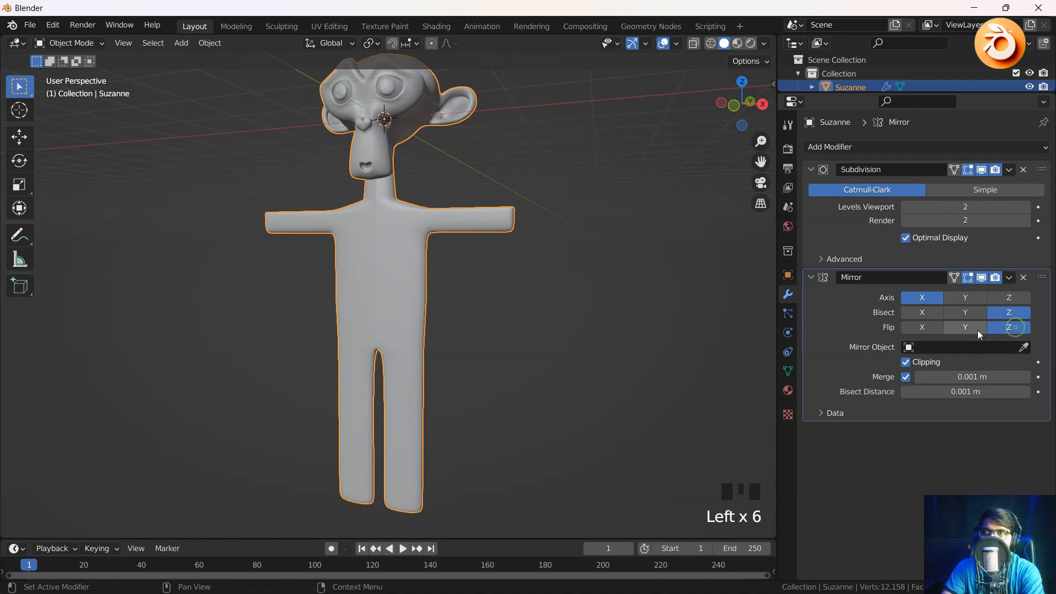
pyautogui.click(978, 329)
pyautogui.click(1001, 313)
pyautogui.click(1006, 327)
pyautogui.click(977, 327)
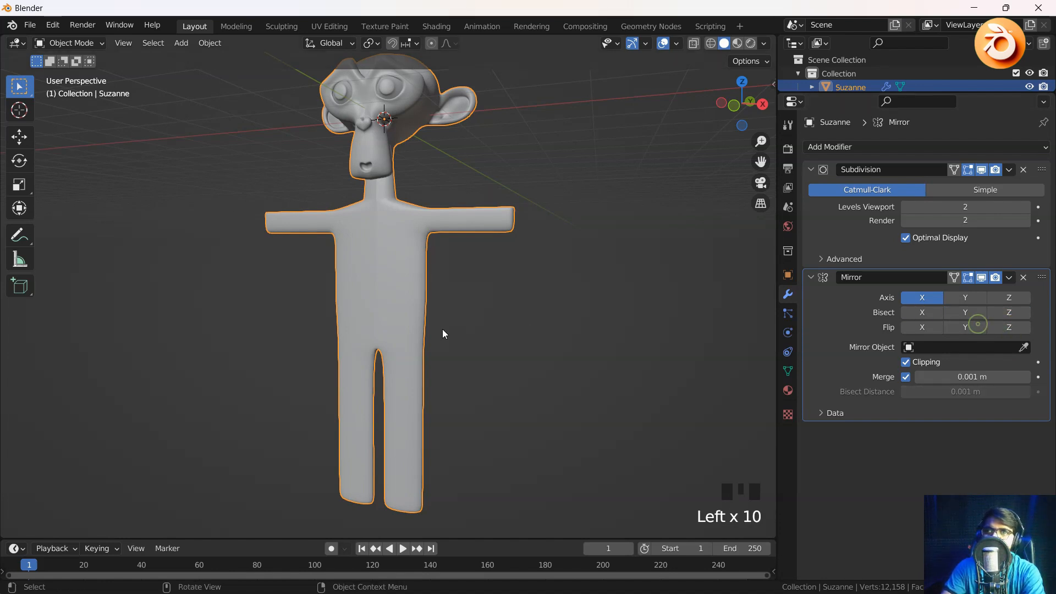
# Examine the figure and the objects offered for Mirror Object, leaving the setting empty.
pyautogui.moveTo(424, 311); pyautogui.dragTo(555, 358, button='middle')
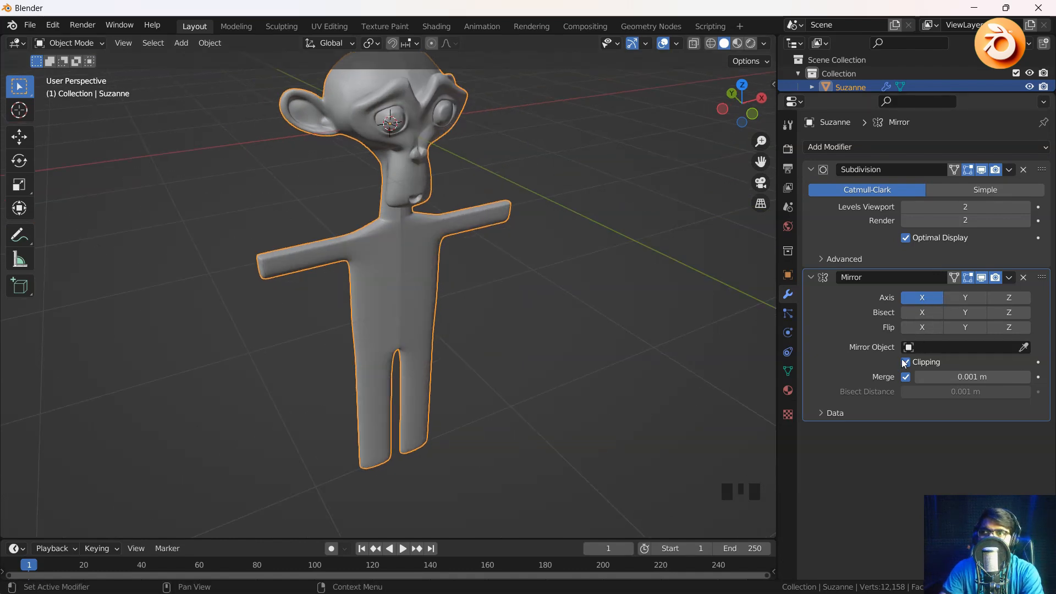
pyautogui.click(975, 347)
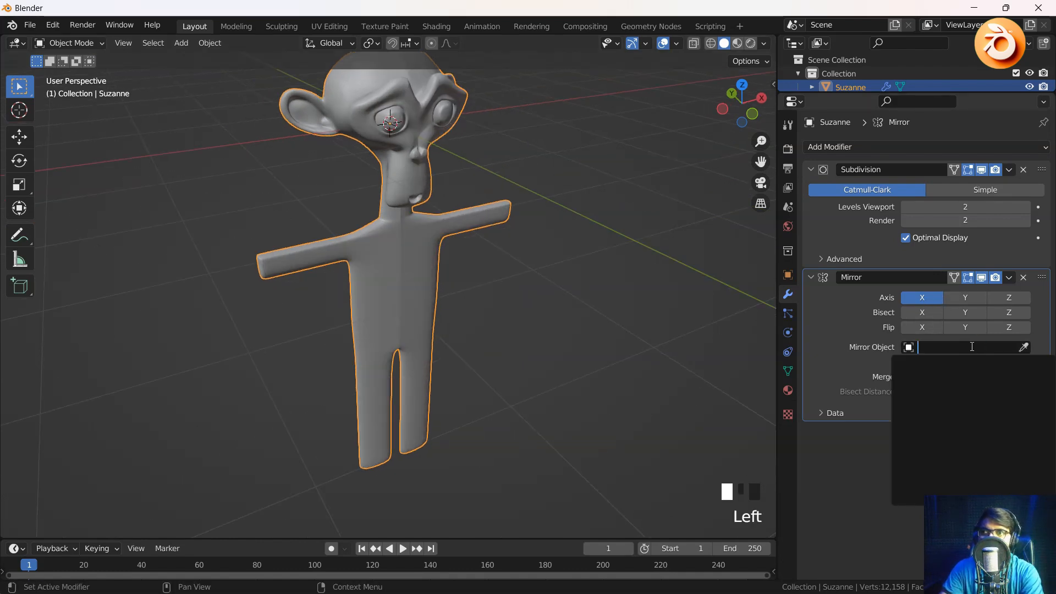
pyautogui.click(855, 347)
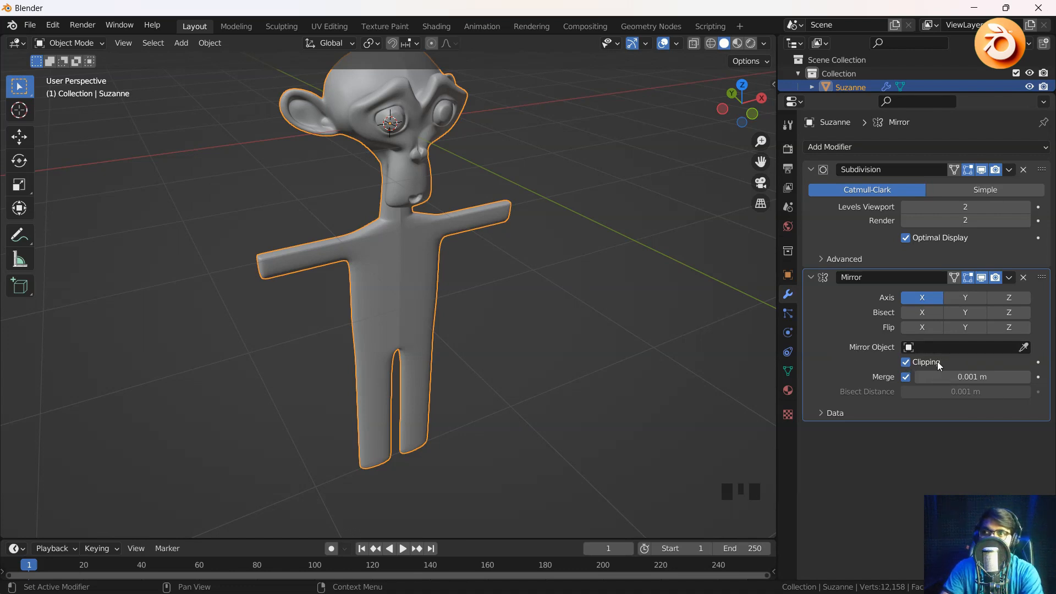
# Apply the Mirror modifier and enter Edit Mode on the figure.
pyautogui.moveTo(384, 259); pyautogui.dragTo(392, 309, button='middle')
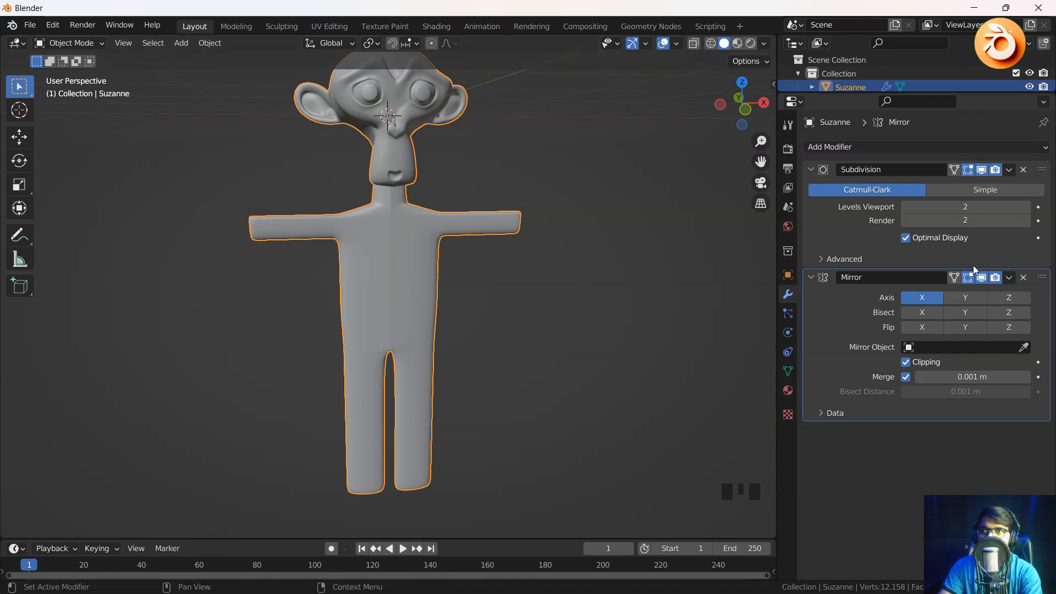
pyautogui.click(1009, 282)
pyautogui.click(990, 293)
pyautogui.press('Tab')
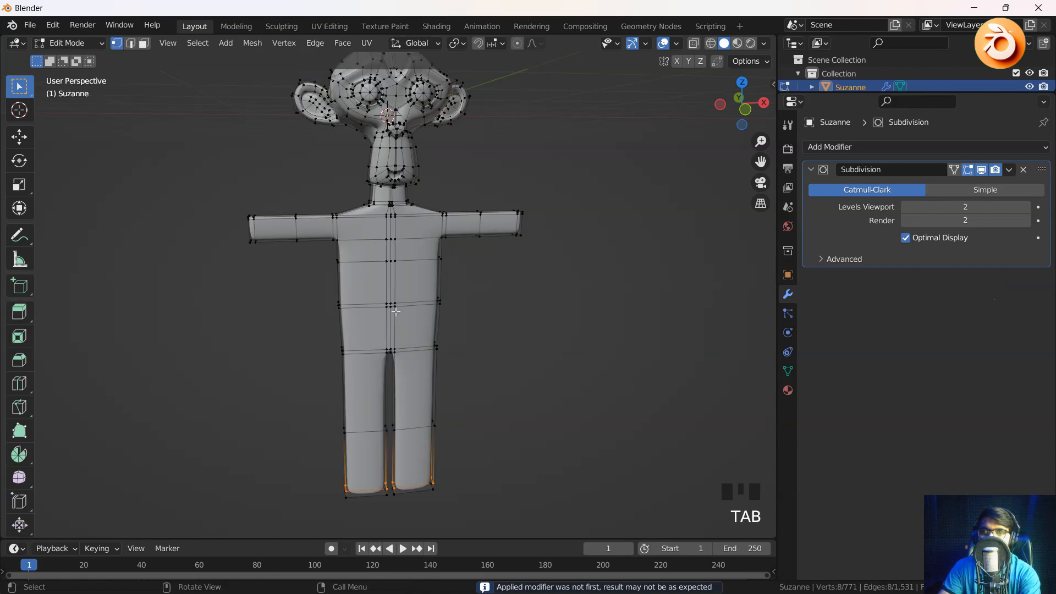
# Try moving the vertices of each arm separately, cancelling both moves.
pyautogui.moveTo(337, 275); pyautogui.dragTo(357, 275, button='middle')
pyautogui.moveTo(401, 189); pyautogui.dragTo(526, 294)
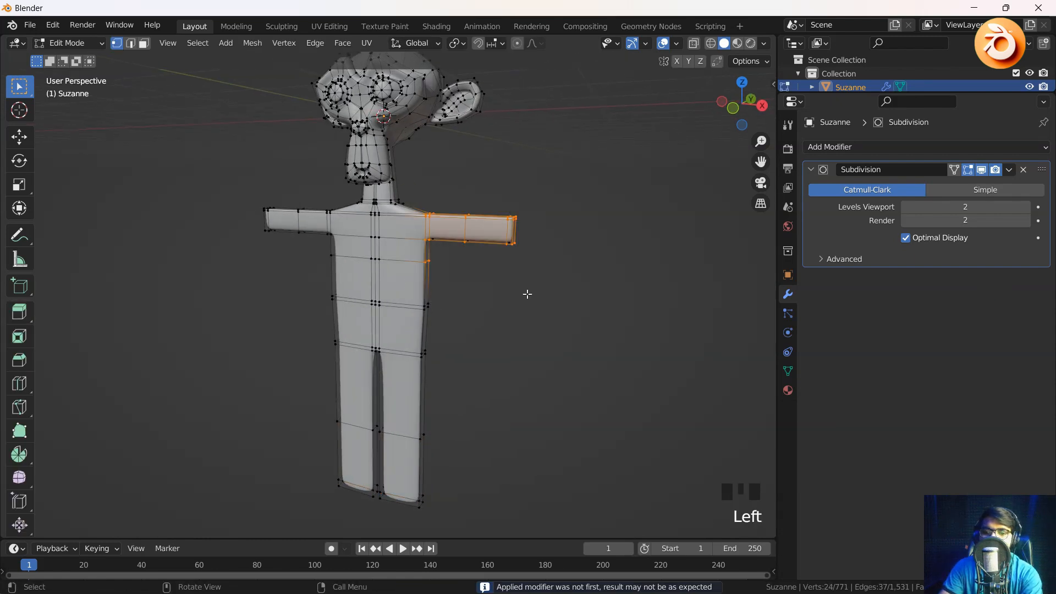
pyautogui.press('g')
pyautogui.rightClick(616, 297)
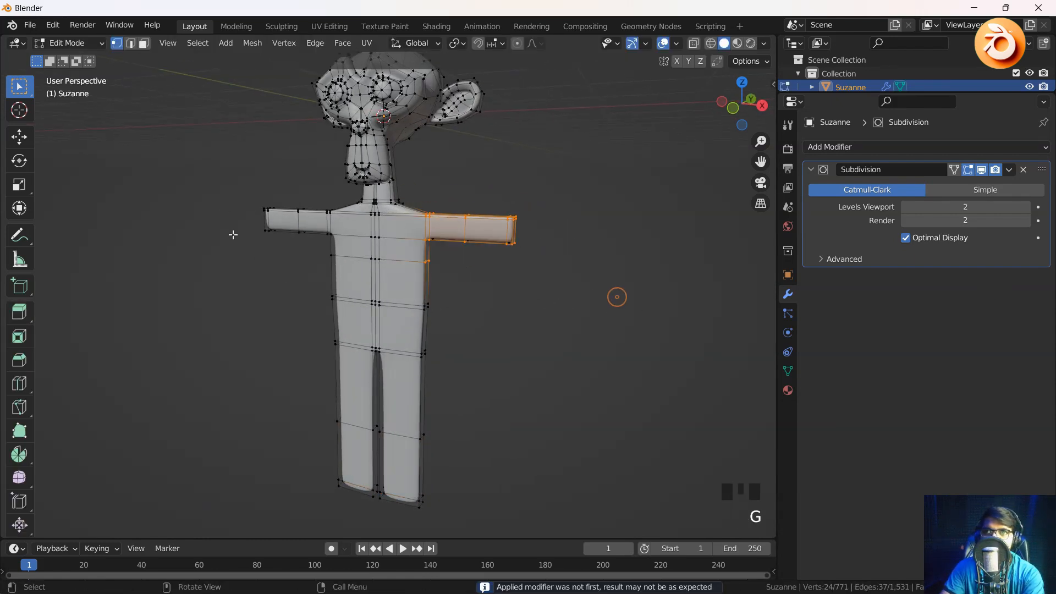
pyautogui.moveTo(228, 198); pyautogui.dragTo(317, 284)
pyautogui.press('g')
pyautogui.rightClick(348, 276)
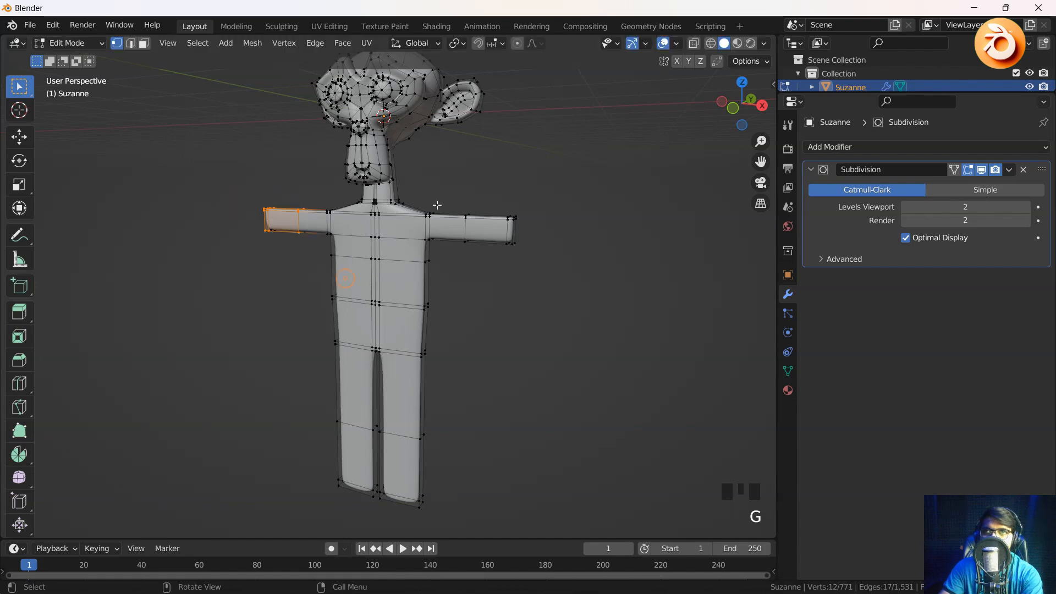
# Return to Object Mode to examine the figure and the Subdivision modifier's options, and re-enter Edit Mode.
pyautogui.moveTo(436, 206); pyautogui.dragTo(323, 226, button='middle')
pyautogui.press('Tab')
pyautogui.moveTo(471, 247); pyautogui.dragTo(393, 312, button='middle')
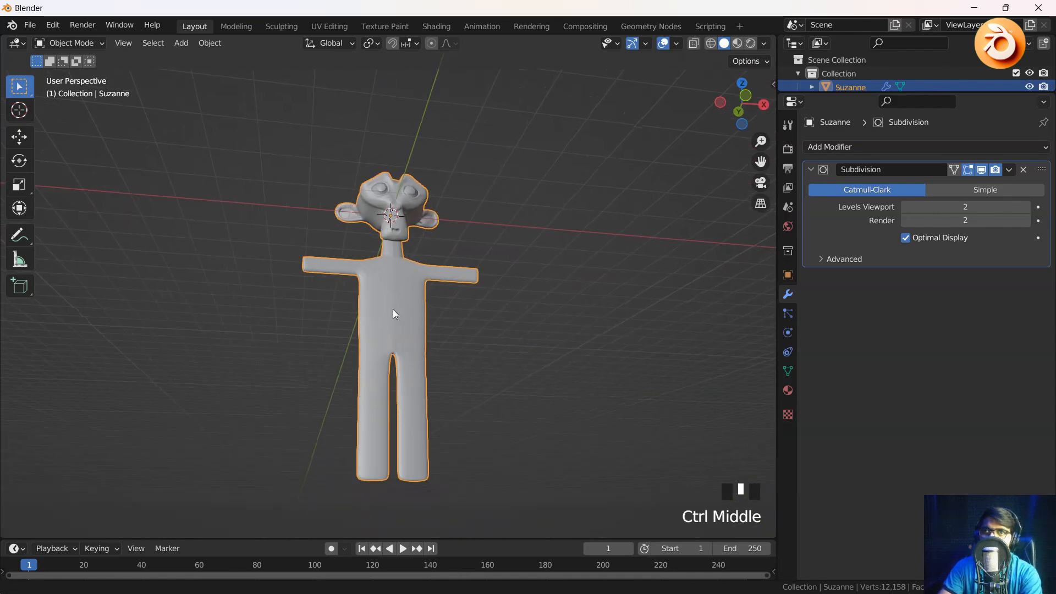
pyautogui.click(1009, 170)
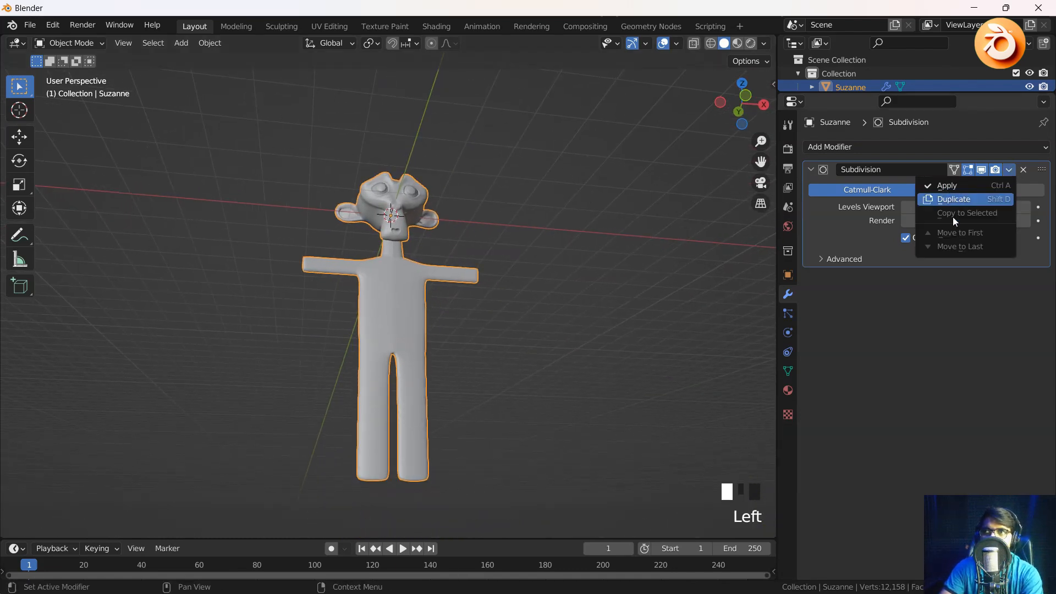
pyautogui.click(517, 244)
pyautogui.moveTo(517, 243); pyautogui.dragTo(377, 279, button='middle')
pyautogui.press('Tab')
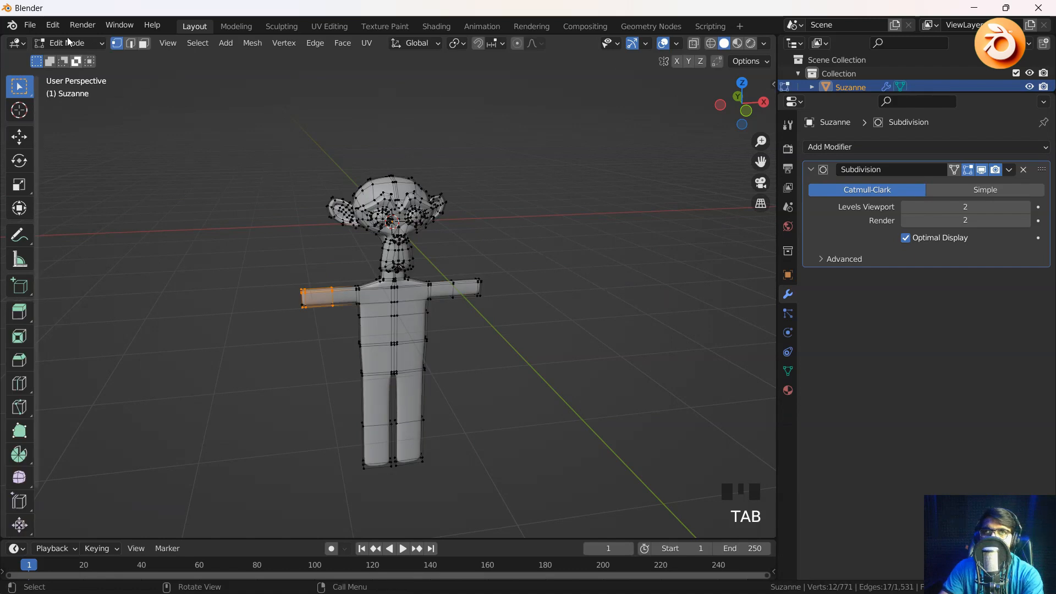
# Check the available interaction modes and the Subdivision modifier's options in Edit Mode, toggling to Object Mode and back.
pyautogui.click(69, 43)
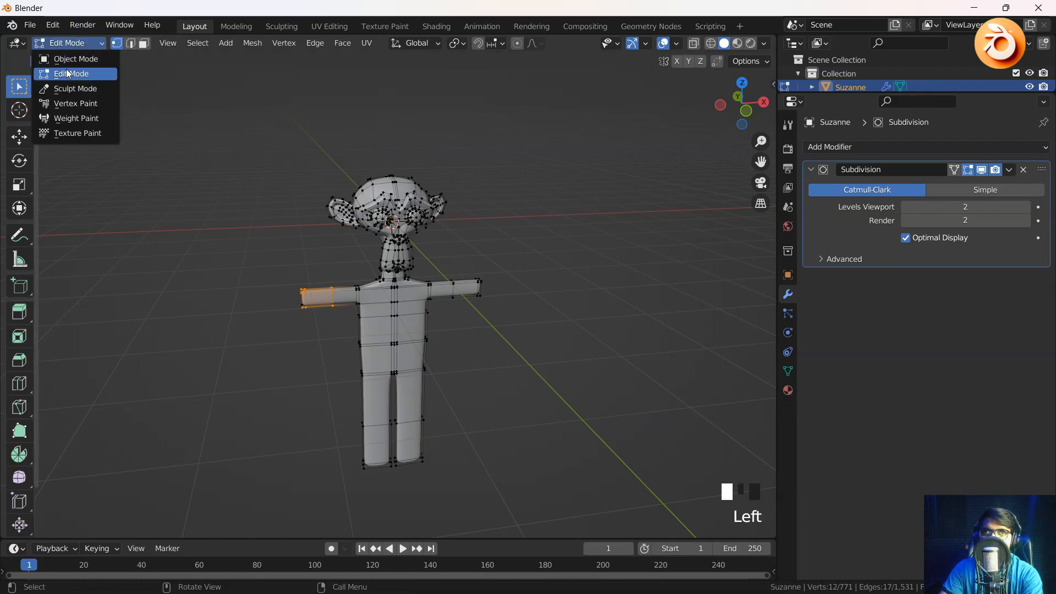
pyautogui.click(1010, 169)
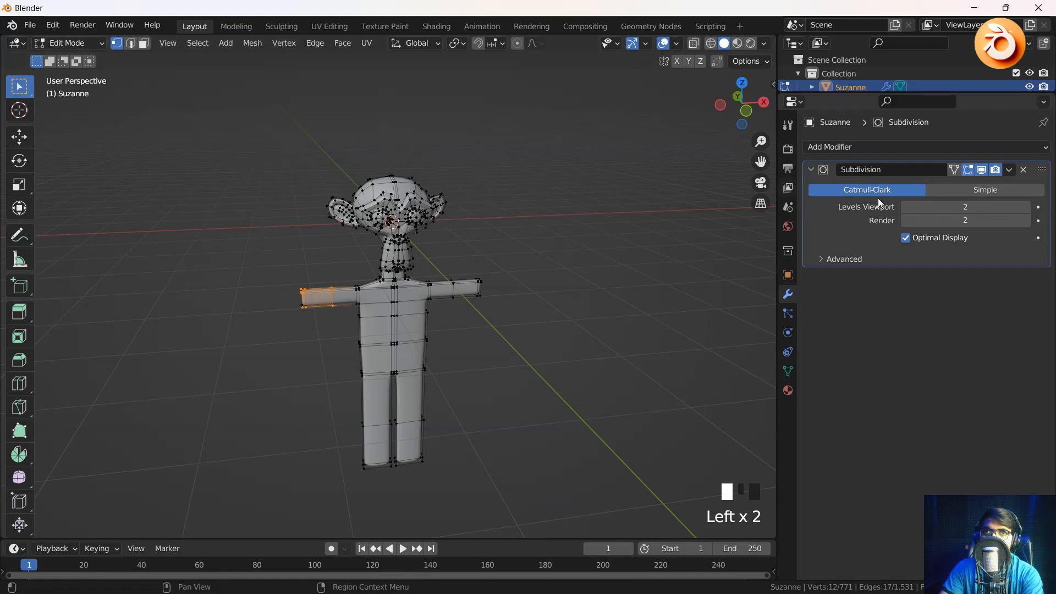
pyautogui.click(1013, 173)
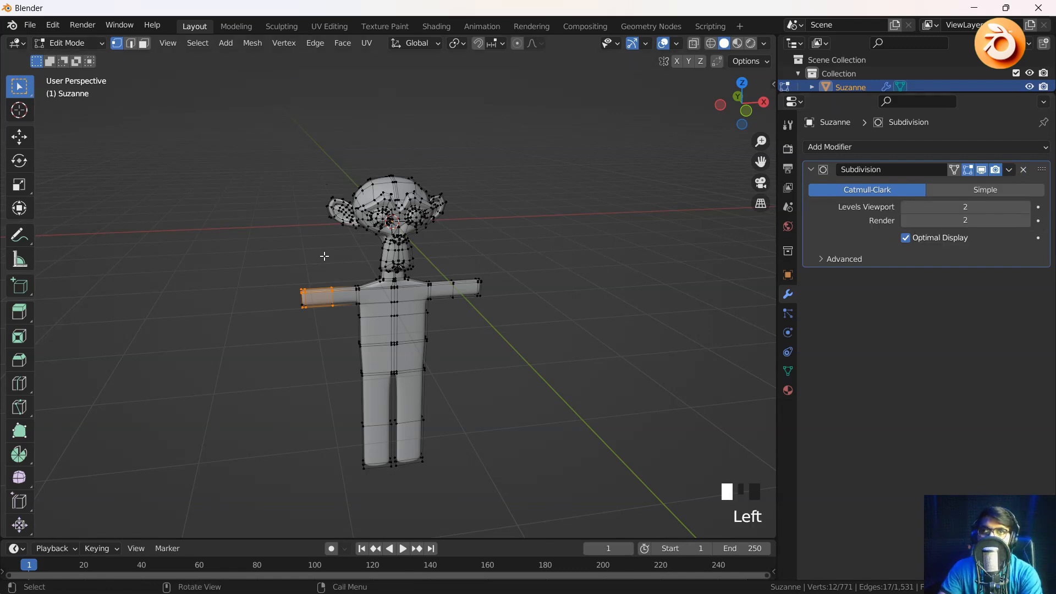
pyautogui.press('Tab')
pyautogui.press('Tab')
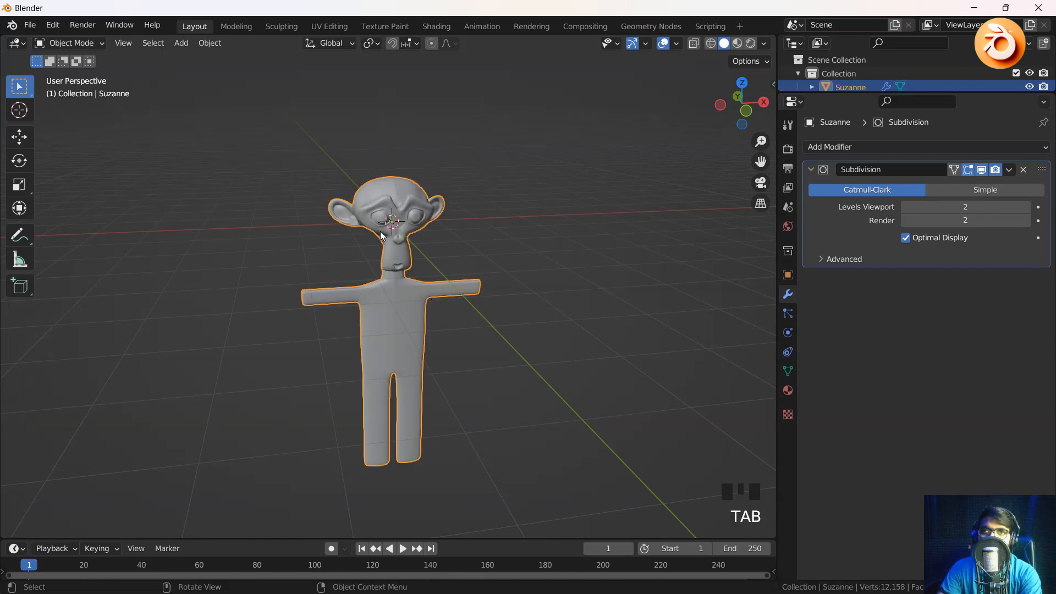
# Switch the figure to Object Mode, check the Subdivision modifier's options and deselect the figure.
pyautogui.click(67, 43)
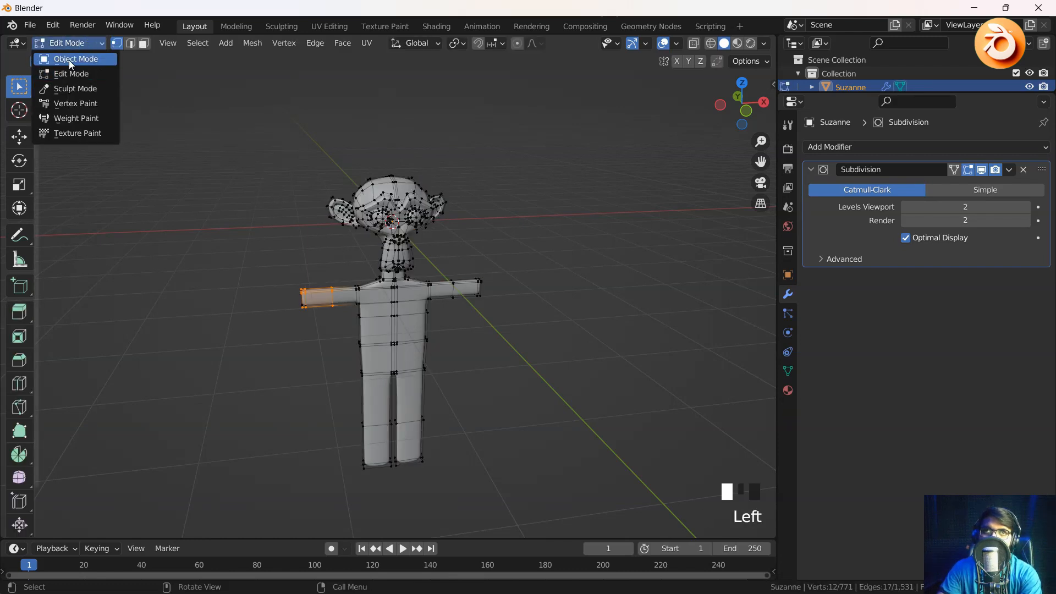
pyautogui.click(65, 58)
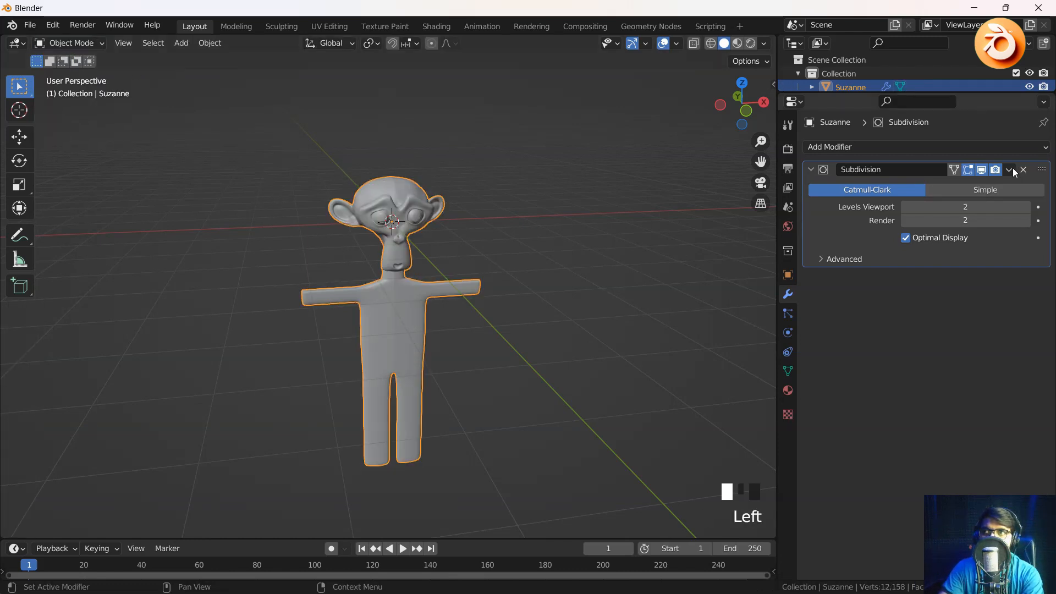
pyautogui.click(1010, 169)
pyautogui.click(473, 303)
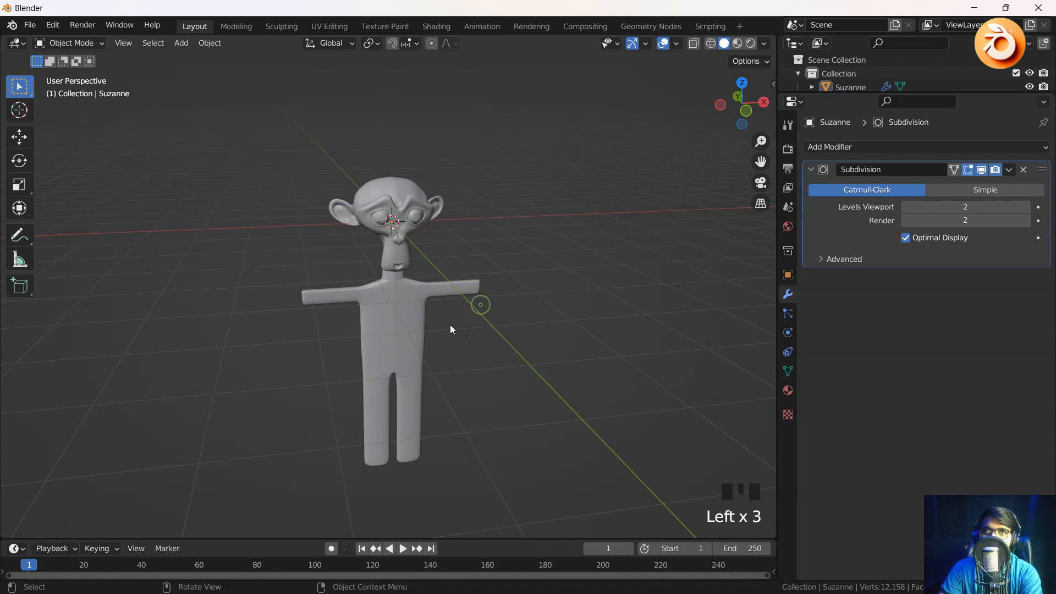
# Examine the finished figure and locate Mirror among the modifiers that can be added.
pyautogui.moveTo(450, 325); pyautogui.dragTo(427, 306, button='middle')
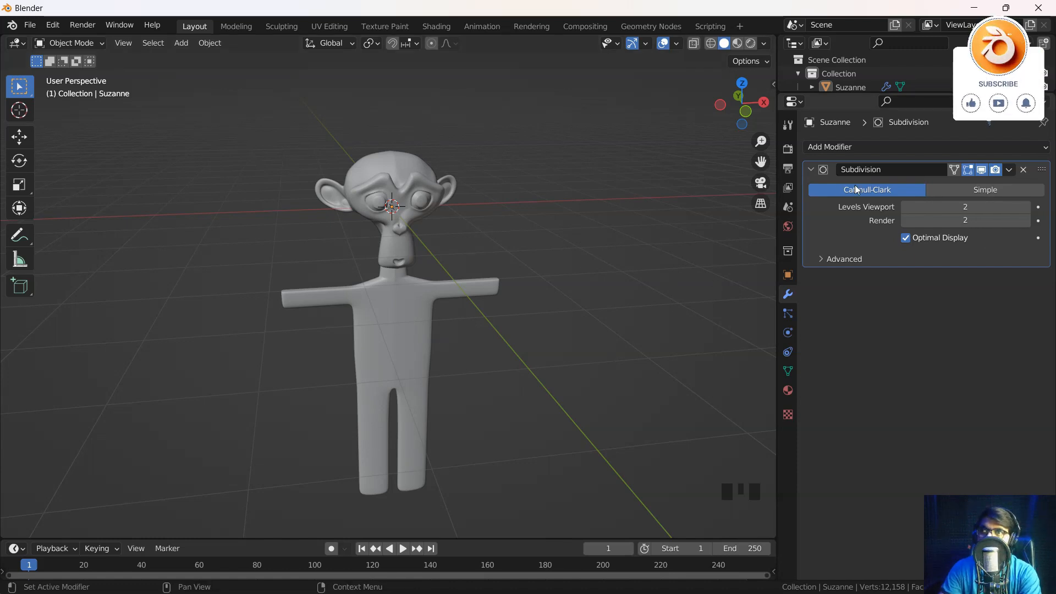
pyautogui.click(865, 148)
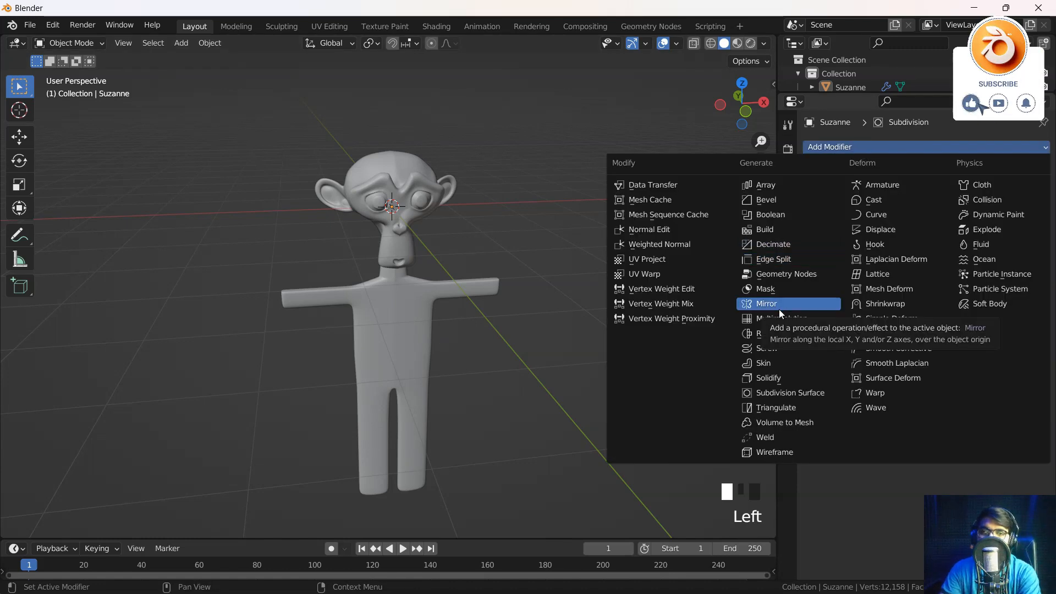